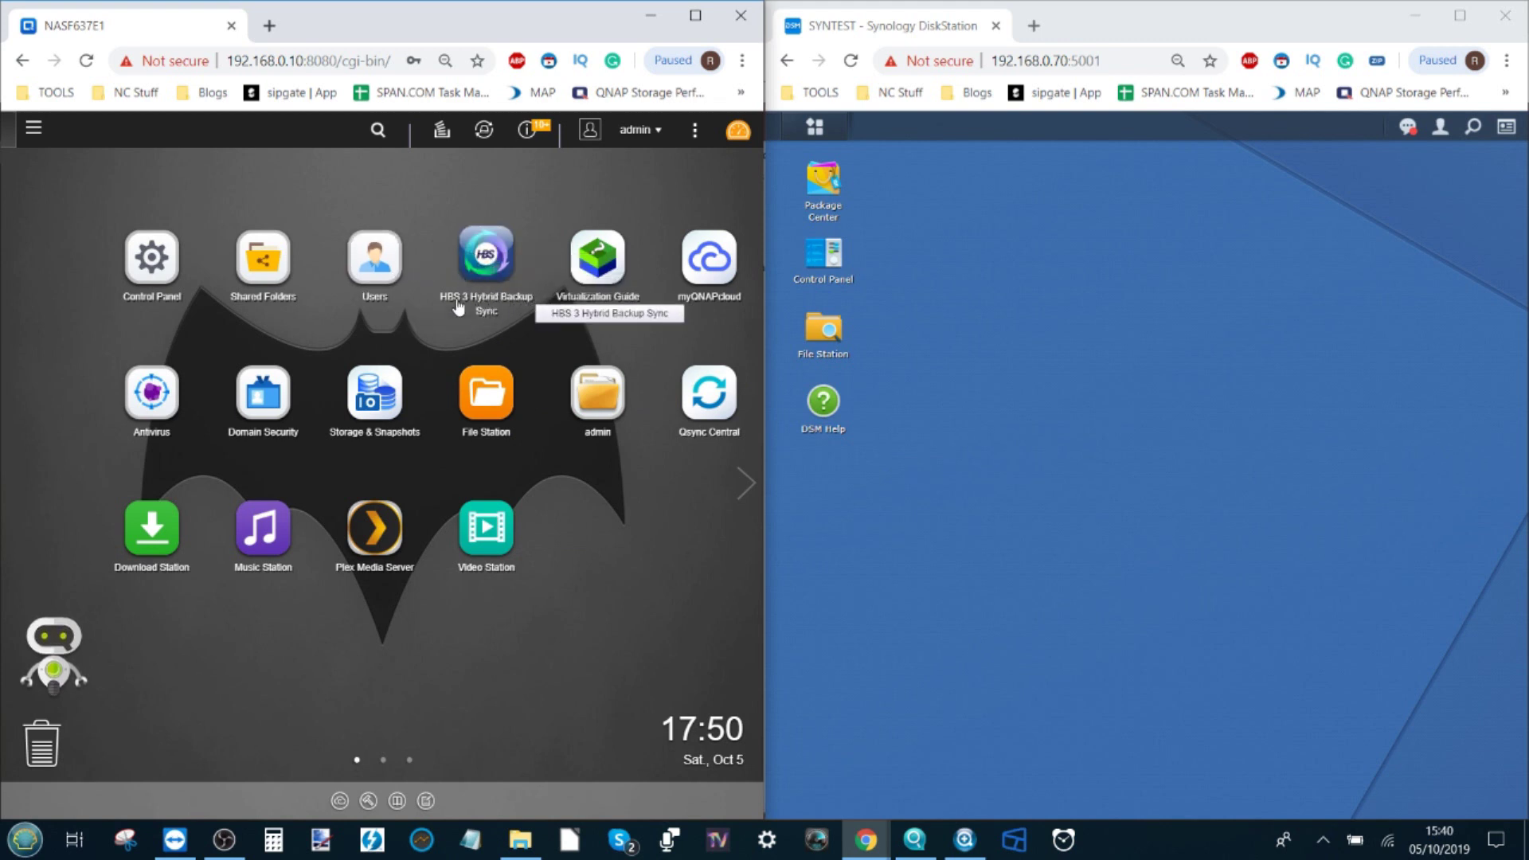
Step: Launch Hybrid Backup Sync 3, maximise it, and finish the Quick Start guide to reach the Overview
left_click(485, 271)
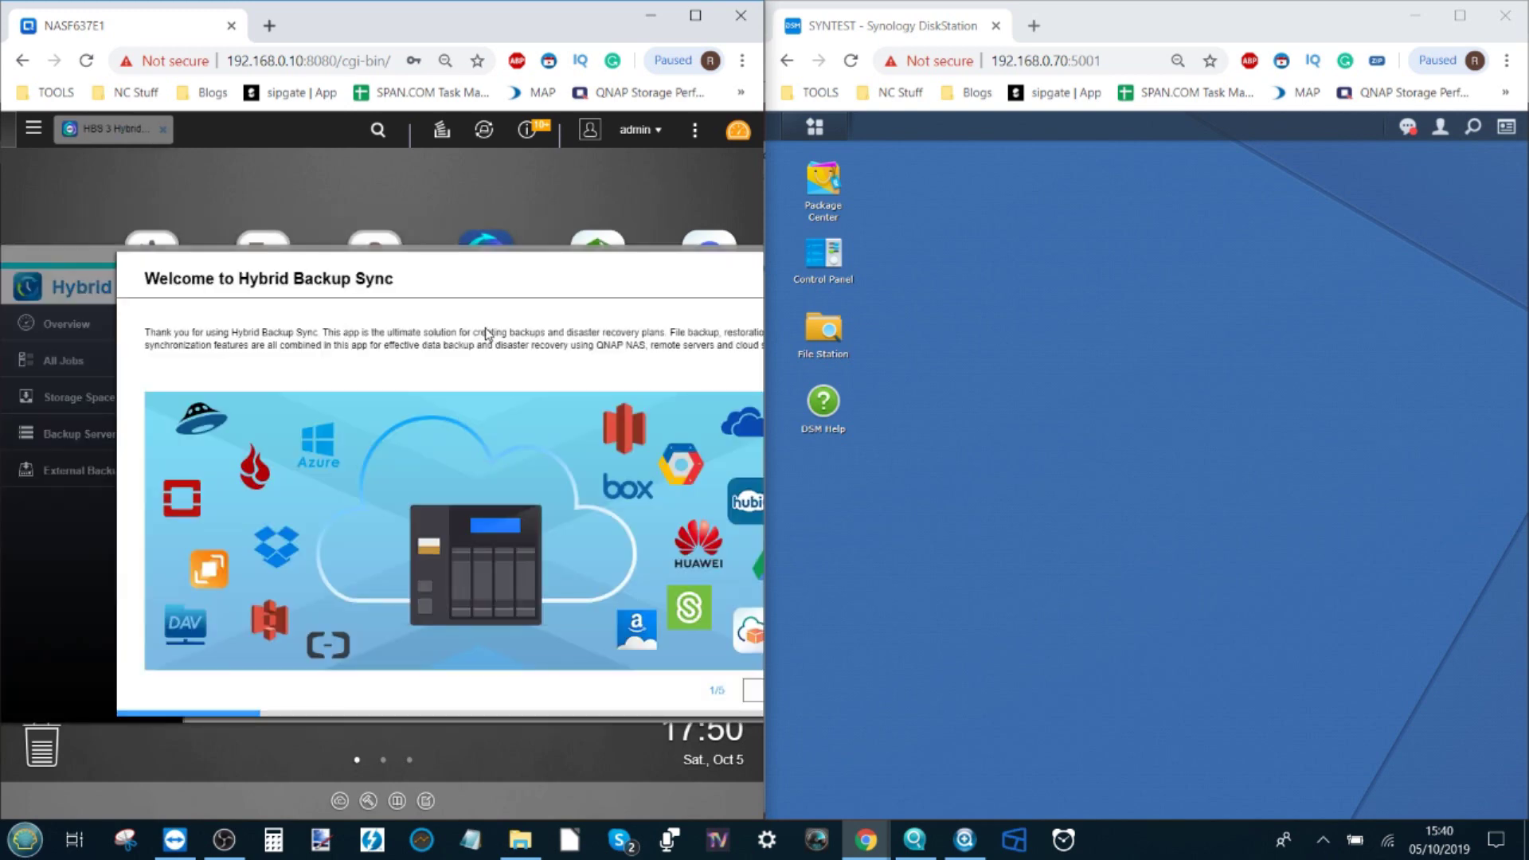
double_click(538, 263)
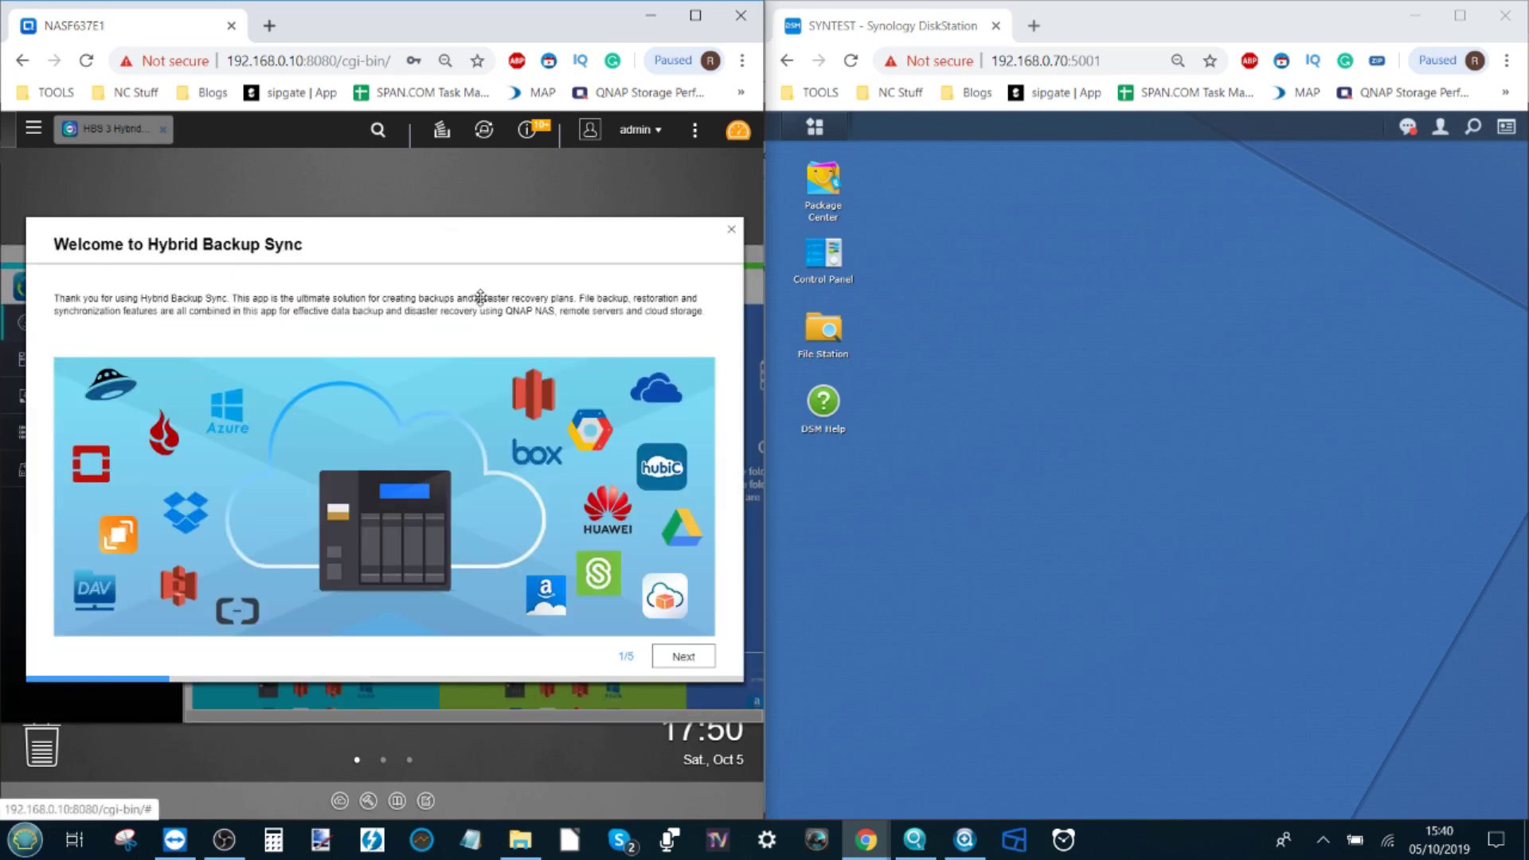
left_click(681, 656)
left_click(683, 657)
left_click(683, 657)
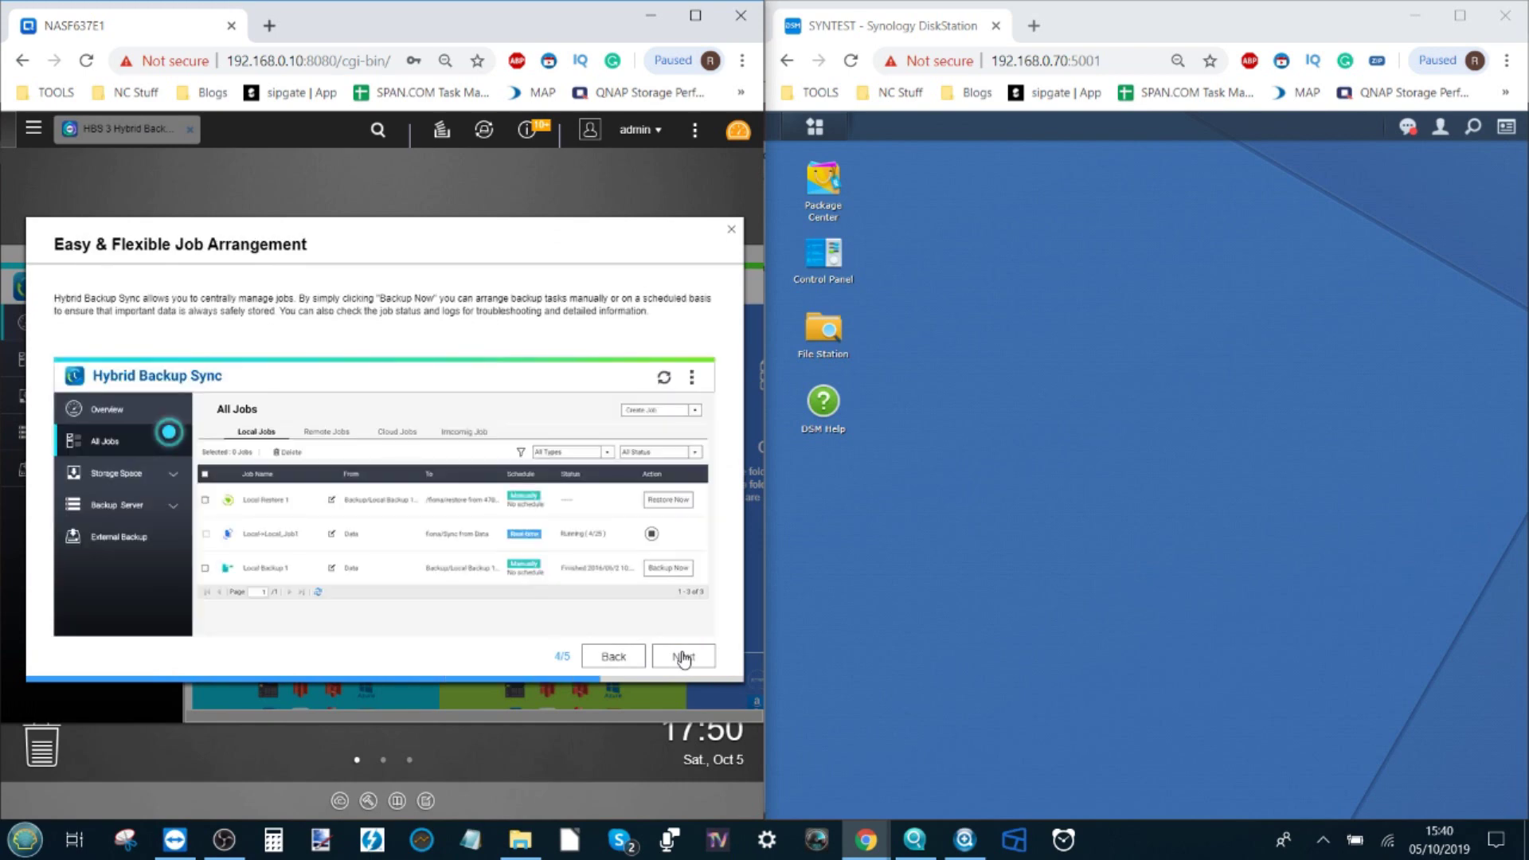
left_click(682, 657)
left_click(683, 657)
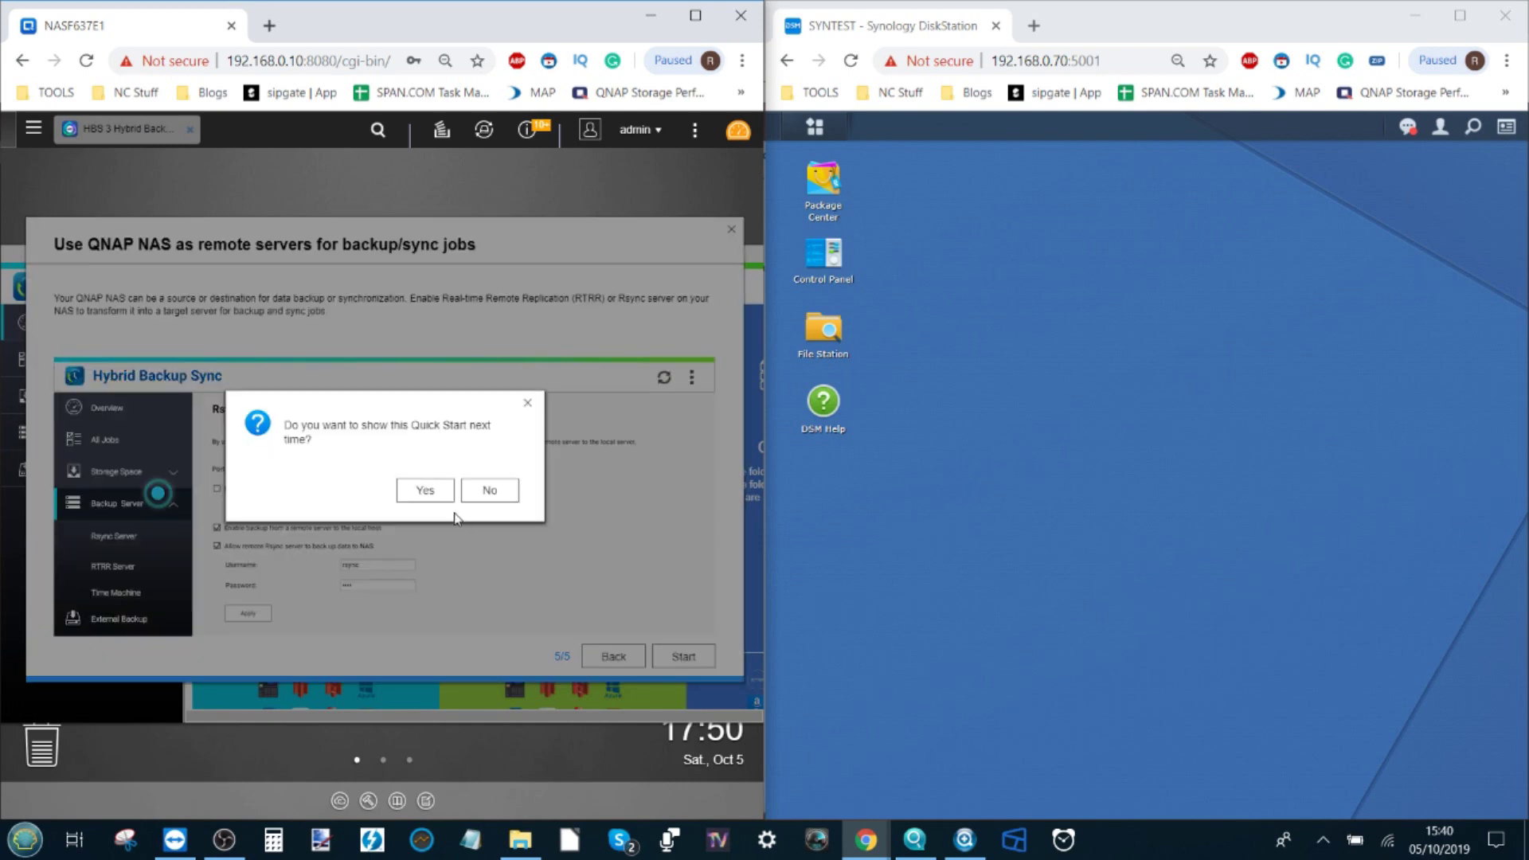
left_click(430, 487)
left_click_drag(502, 256, 462, 218)
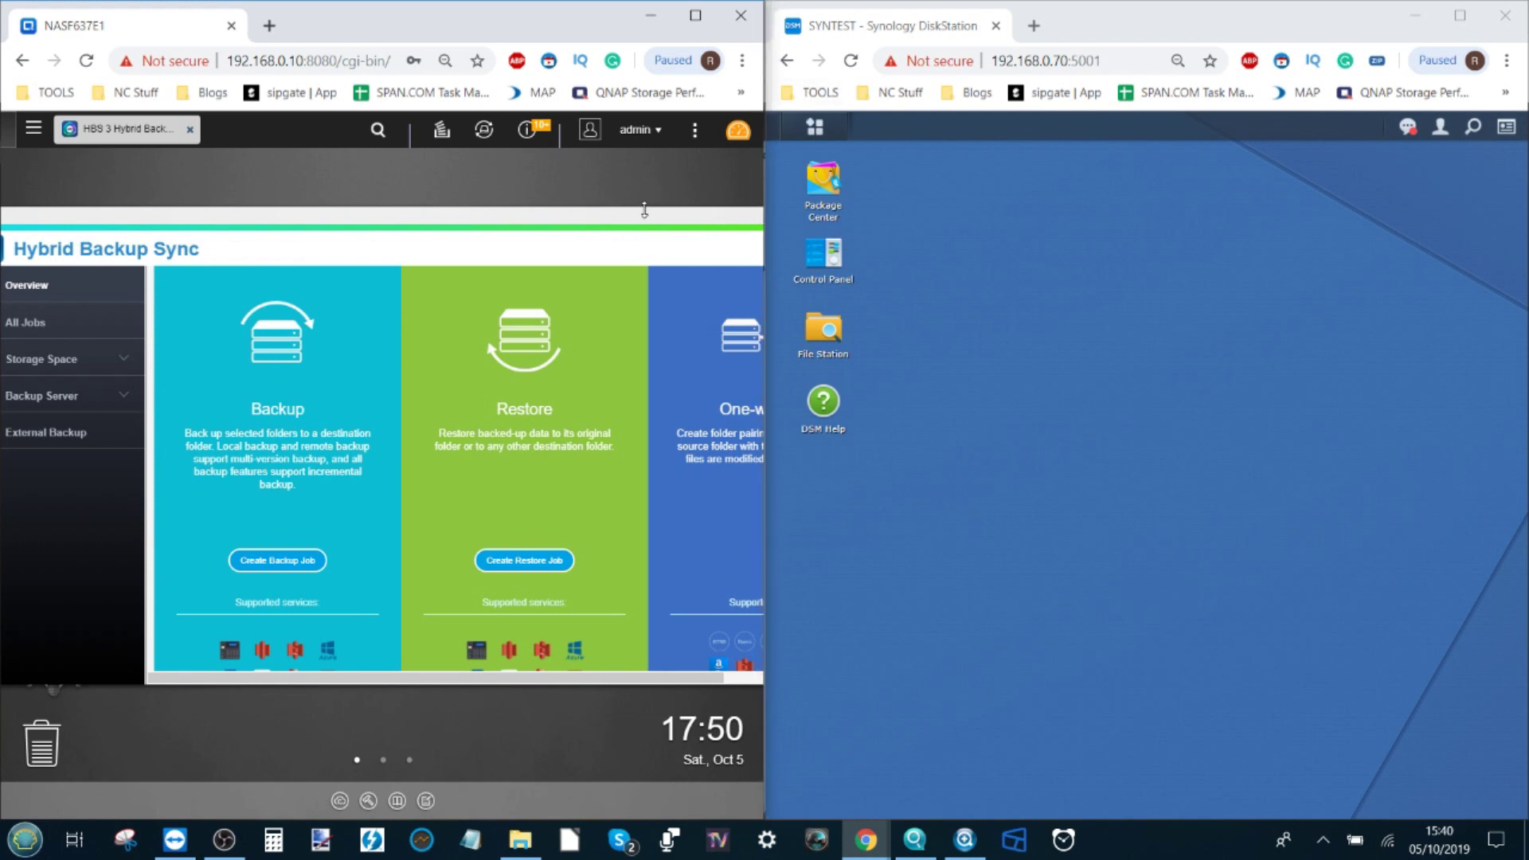
left_click_drag(641, 217, 697, 196)
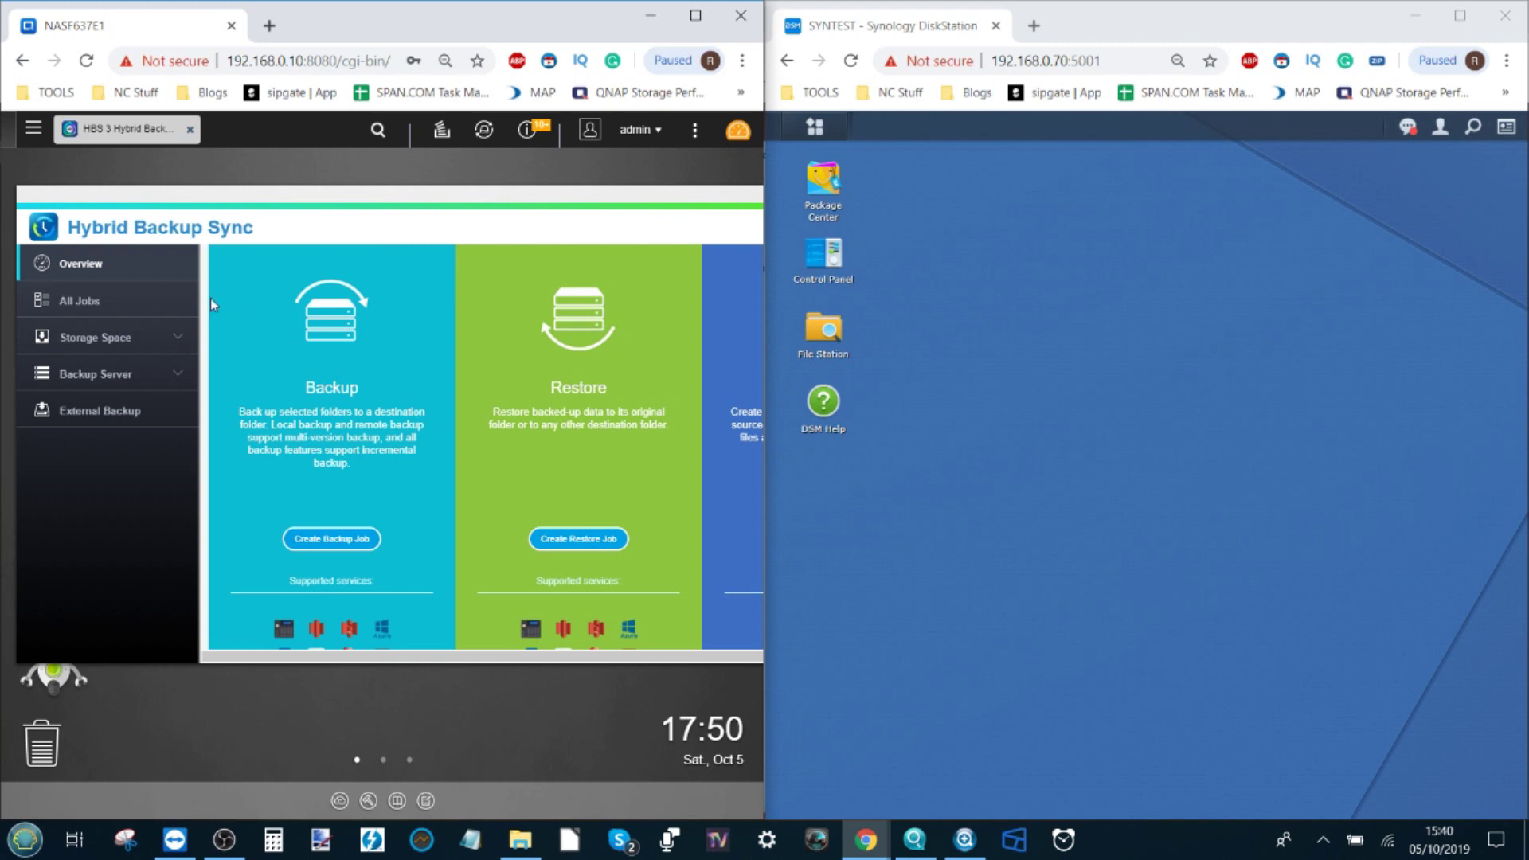
Step: On the Rsync Server page, enable a 10 KB/s maximum download rate and allow remote rsync servers
left_click(105, 303)
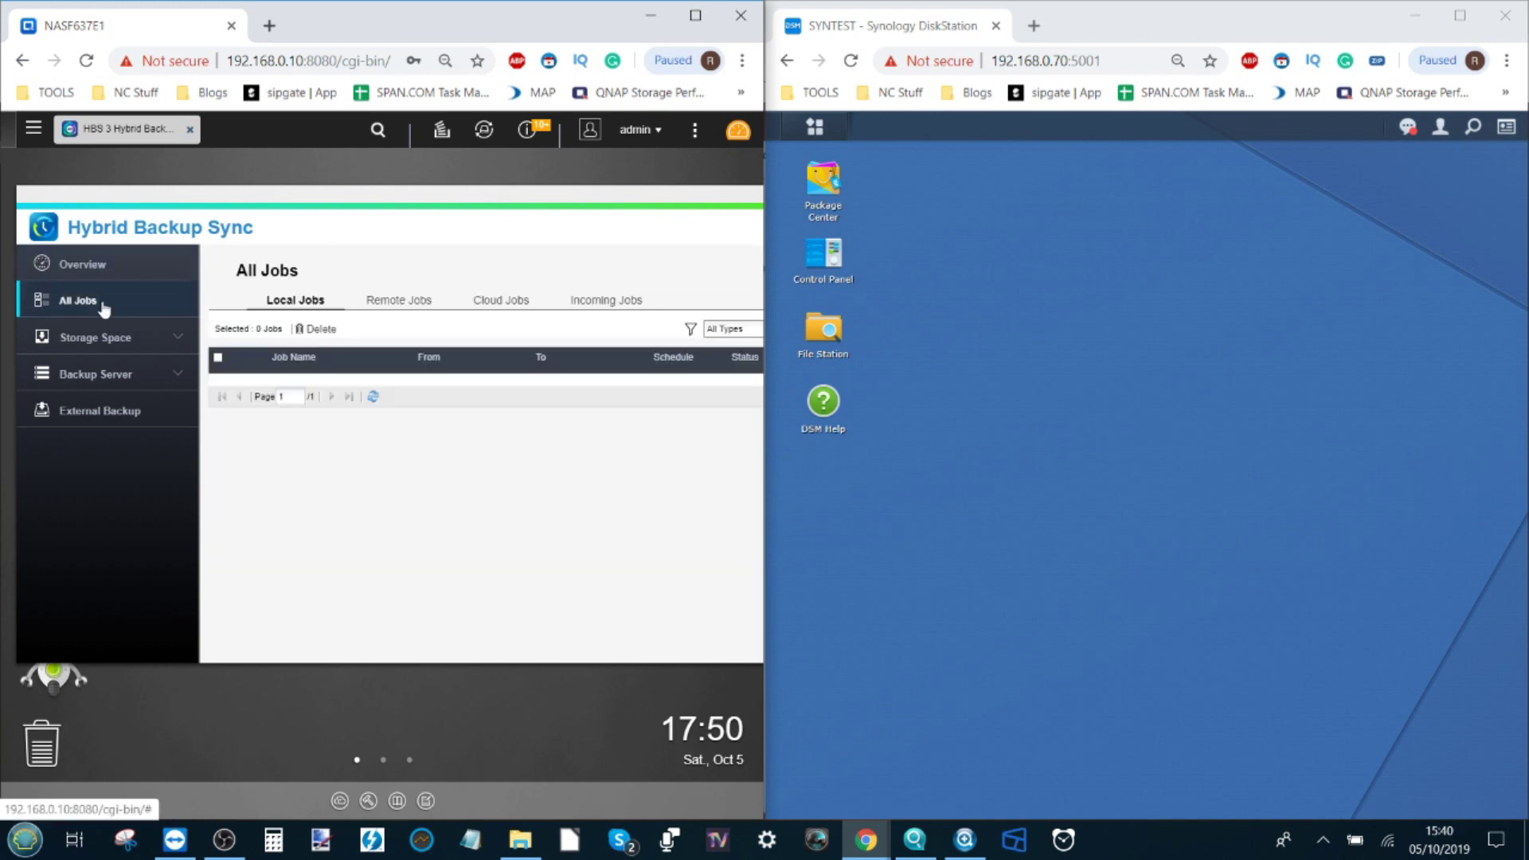
left_click(98, 337)
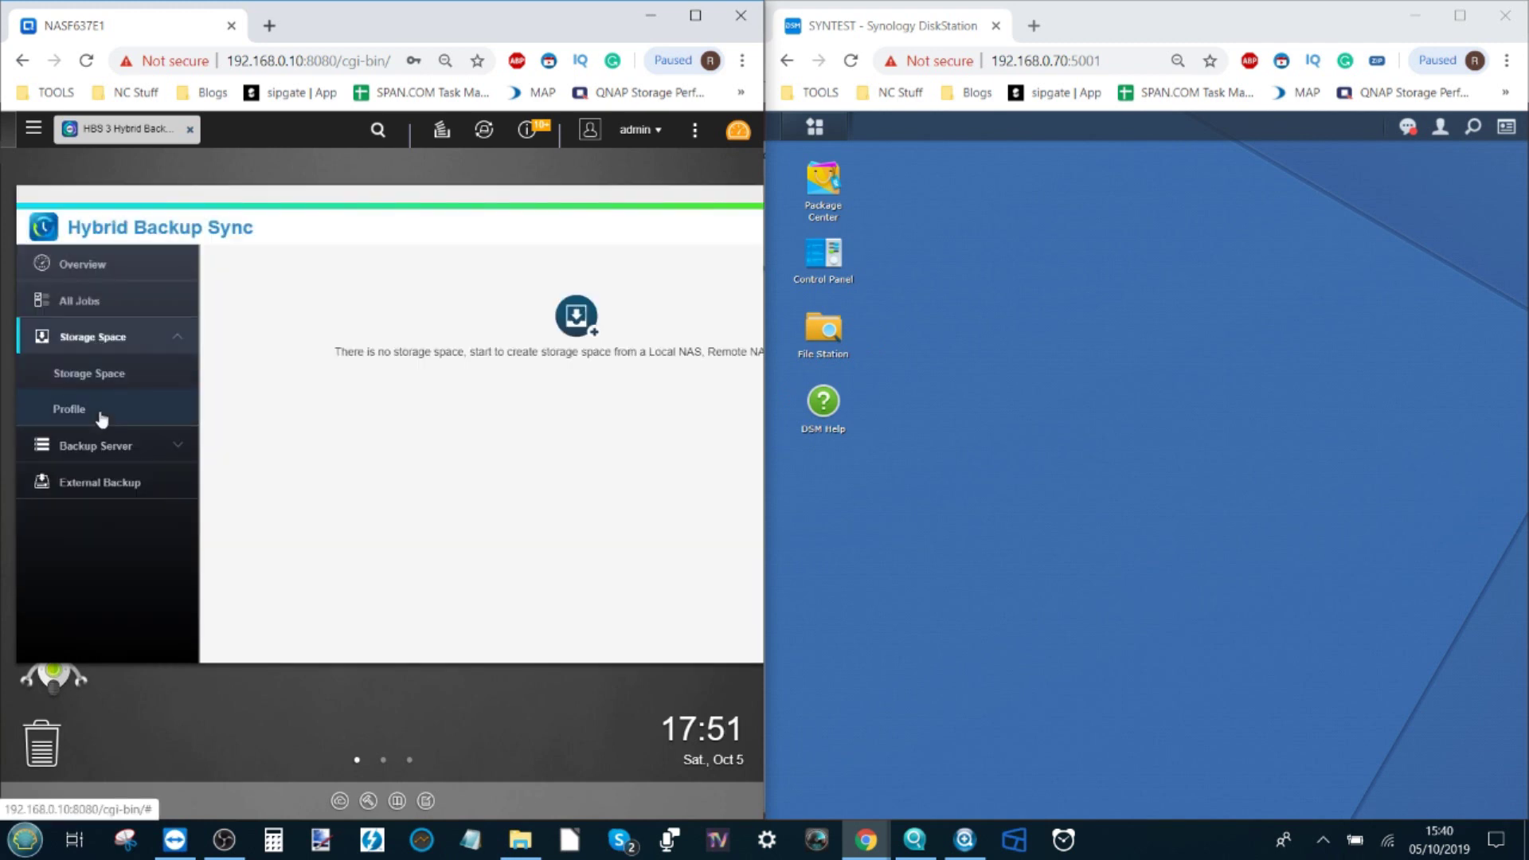
left_click(98, 406)
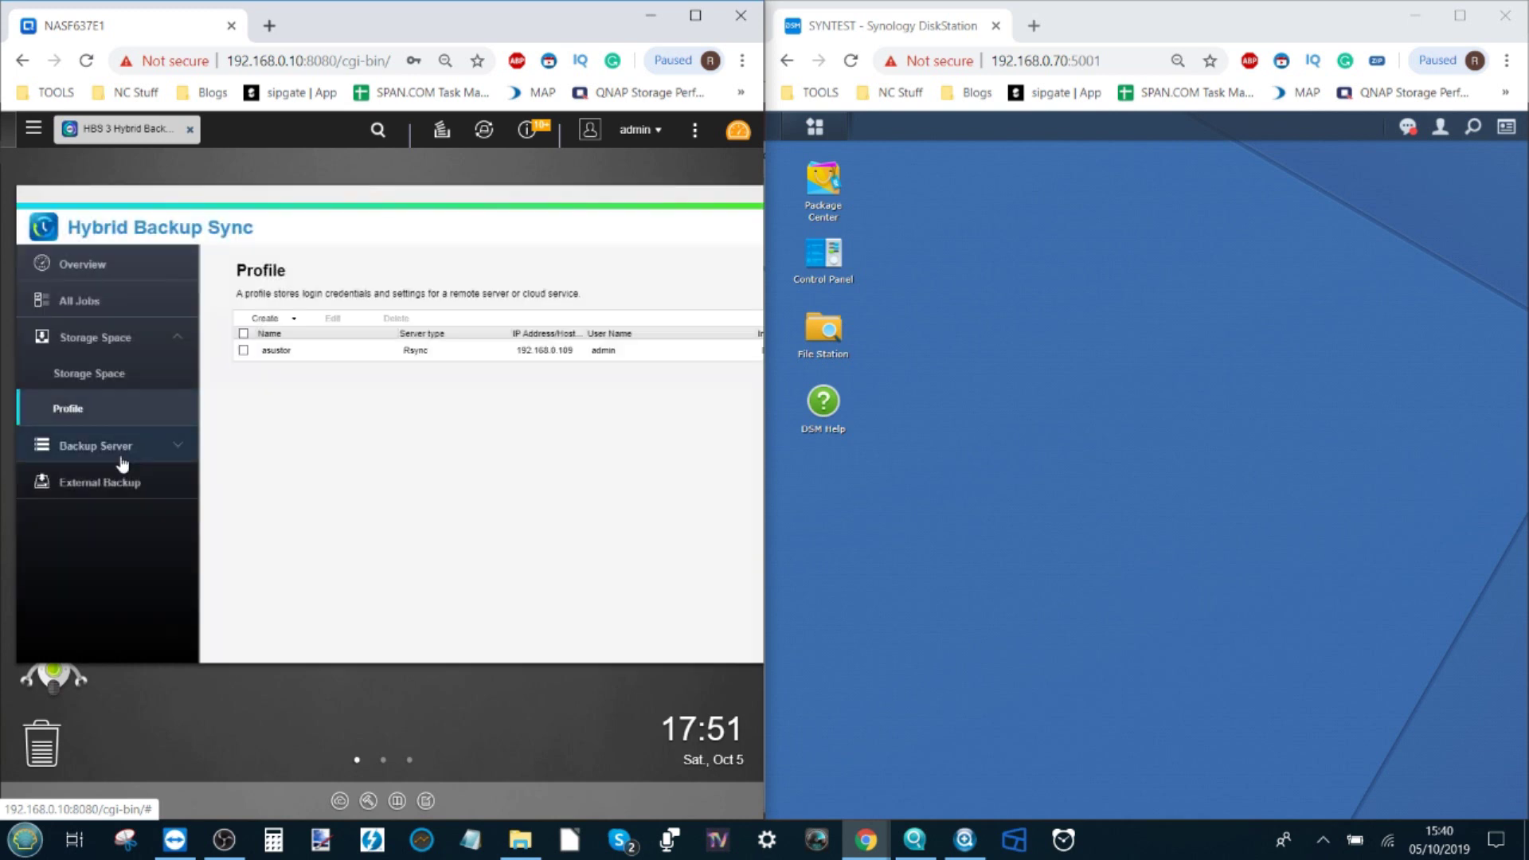
left_click(122, 462)
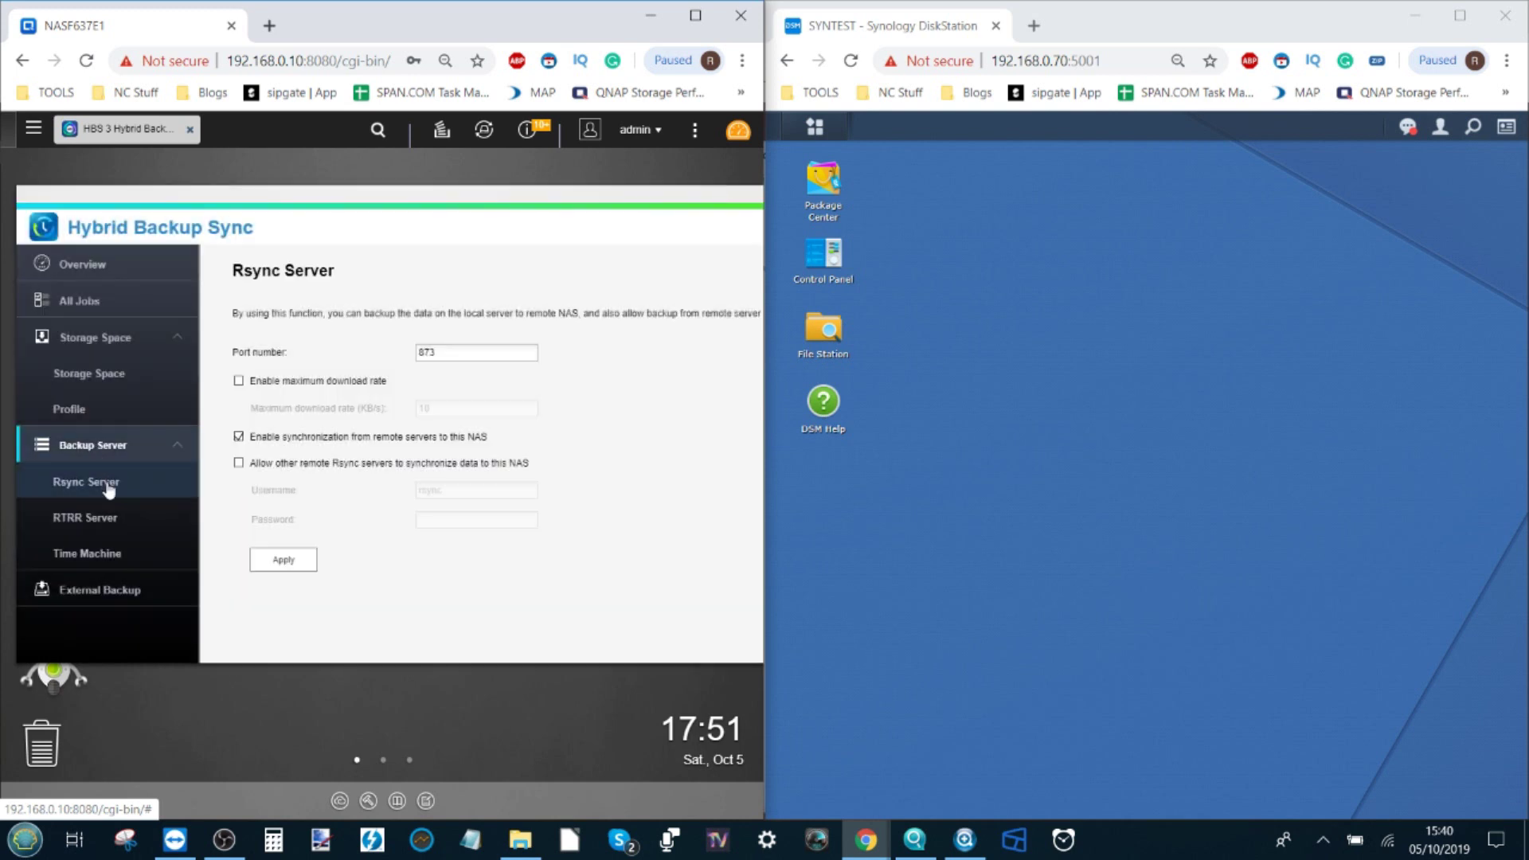
left_click(108, 487)
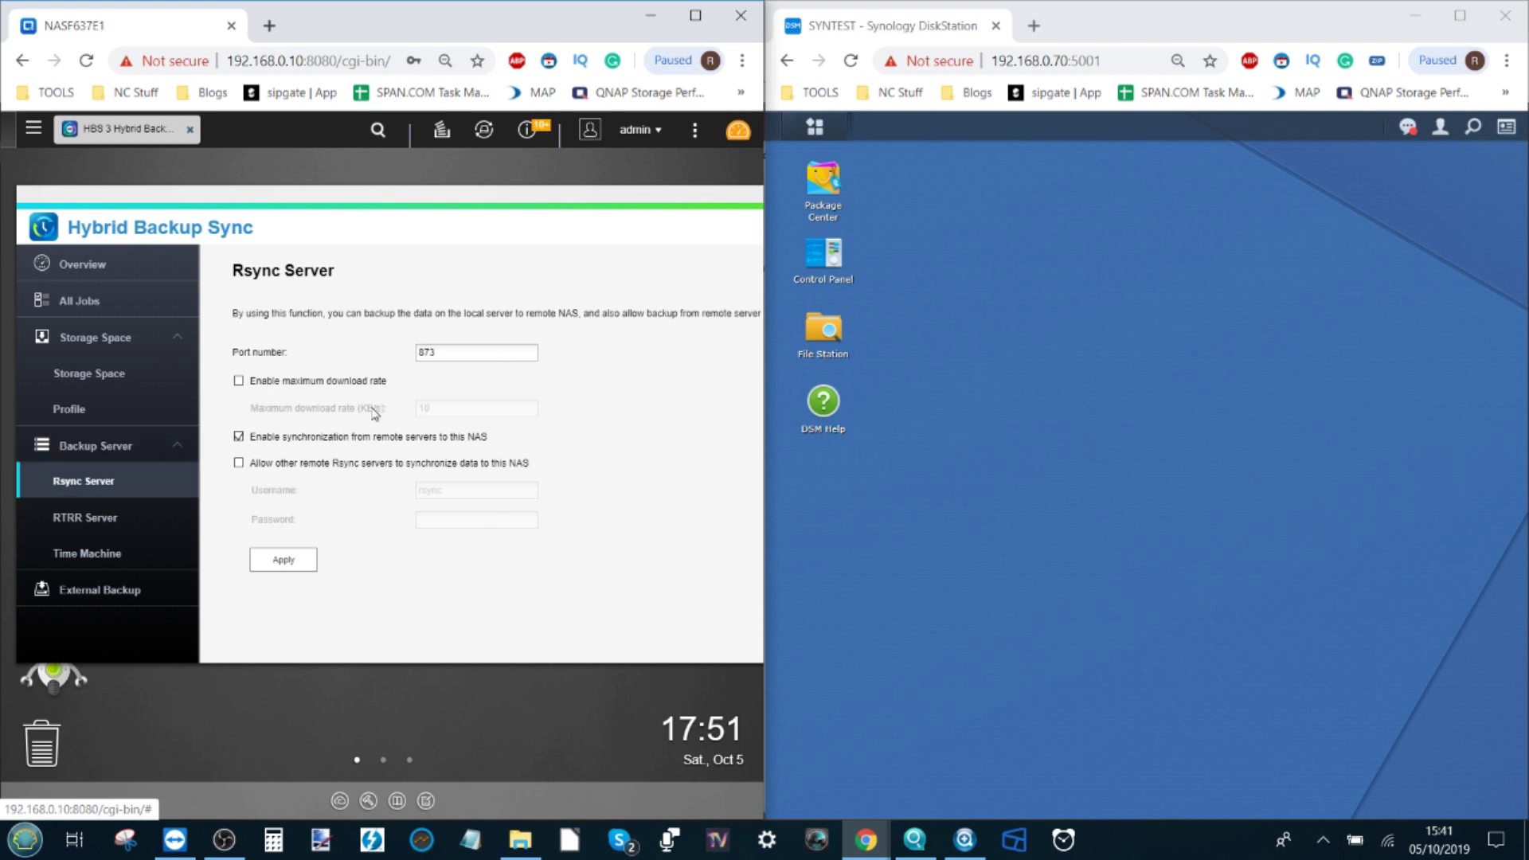
left_click(442, 203)
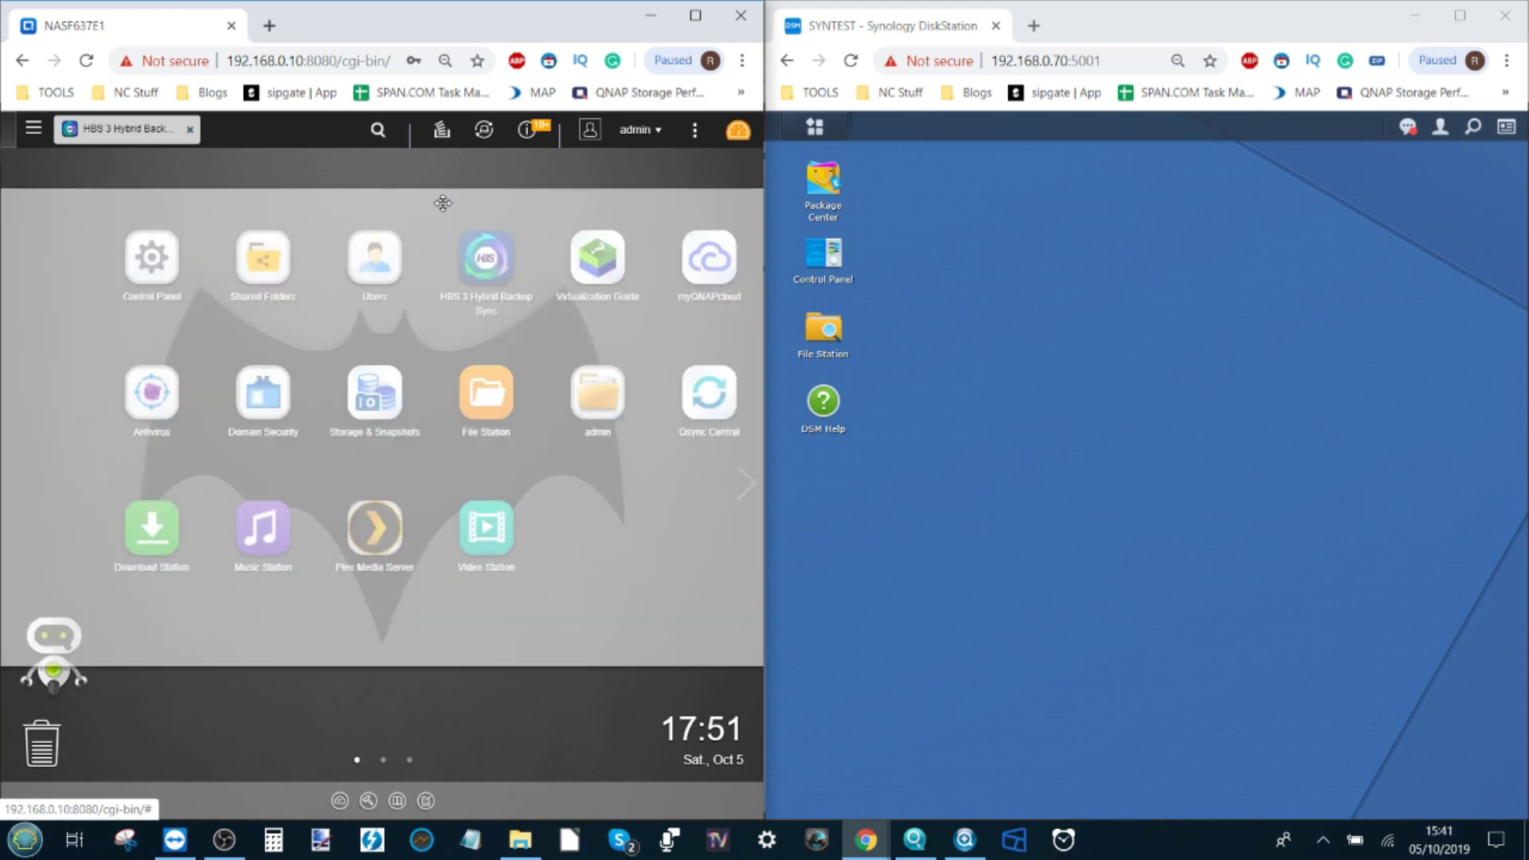
double_click(341, 353)
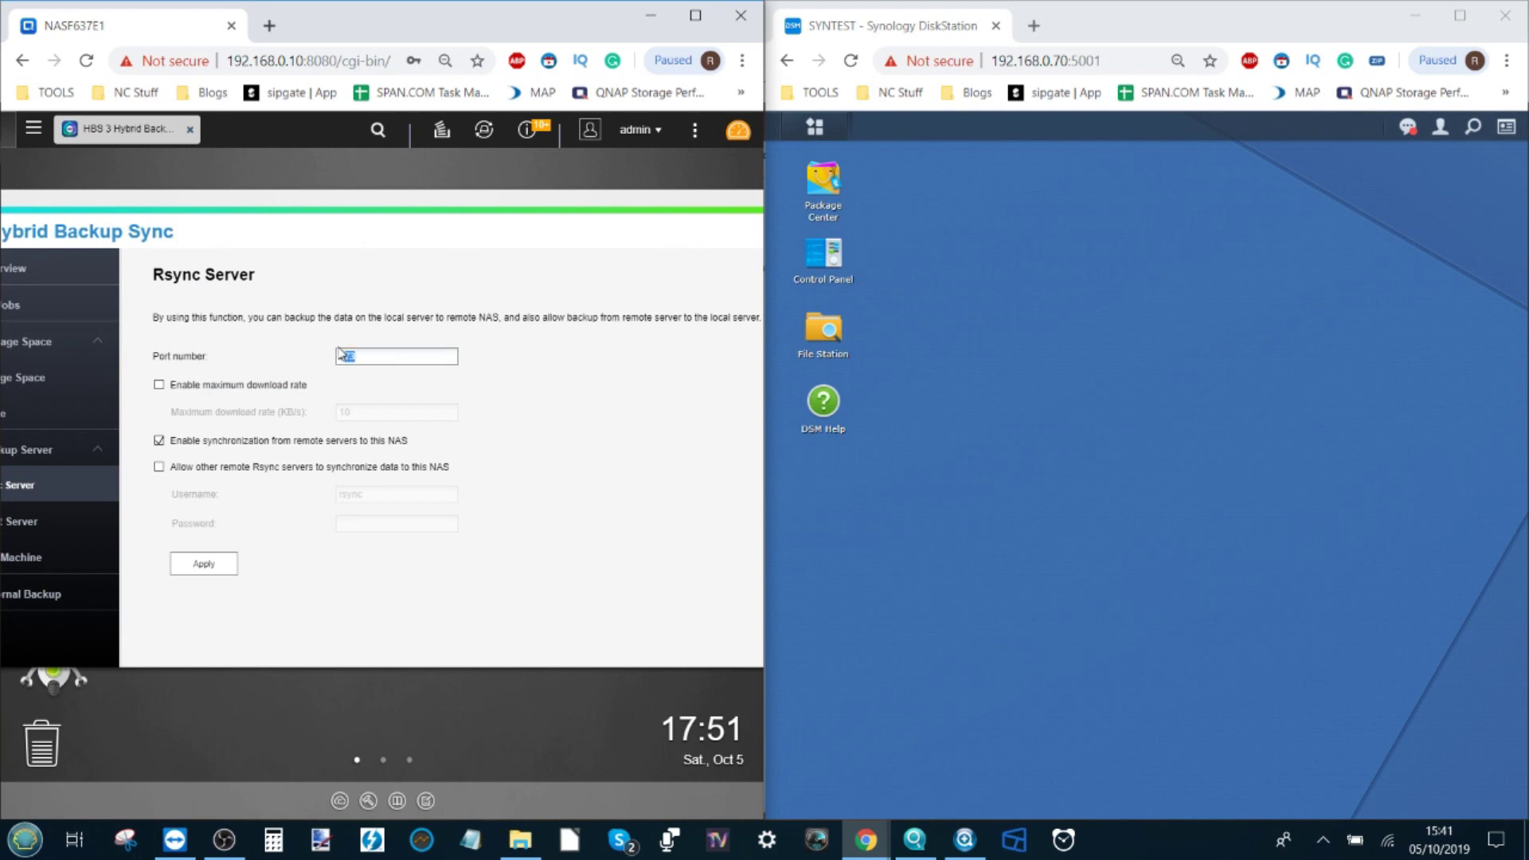
left_click(159, 385)
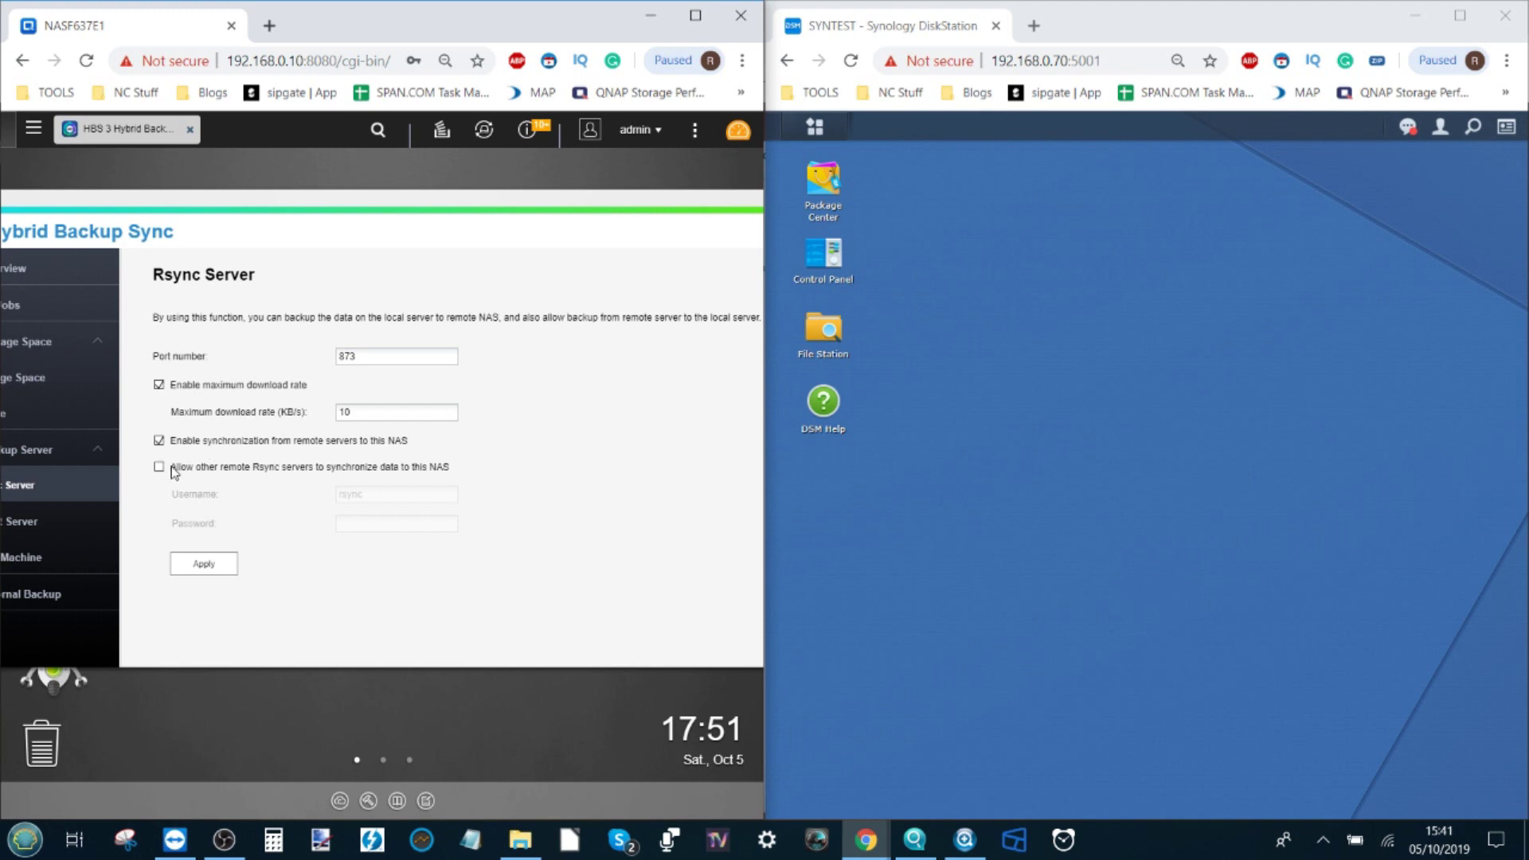
left_click(159, 467)
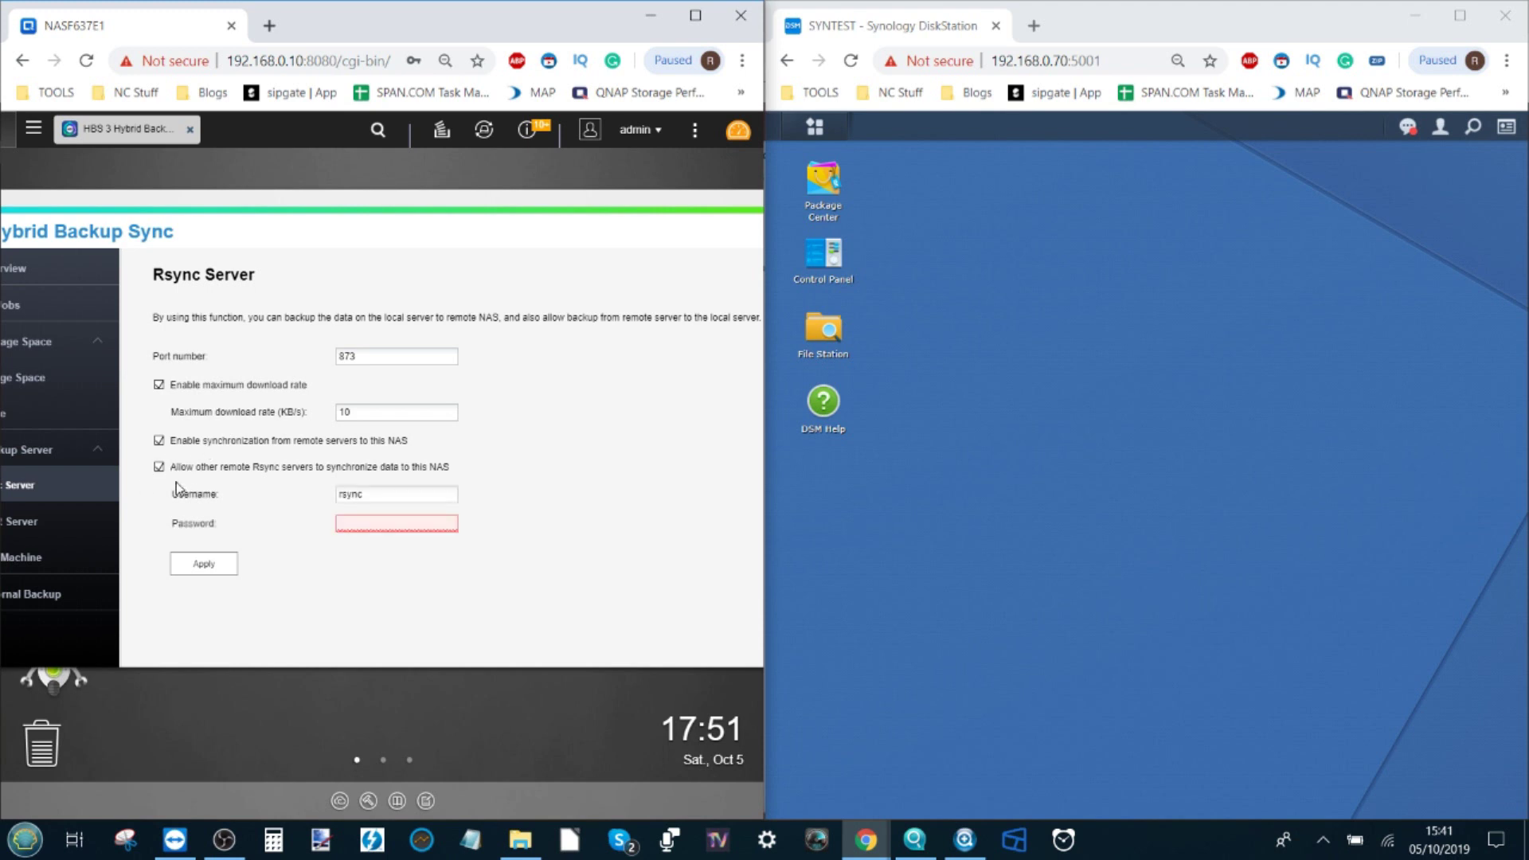
Step: Set the rsync server username to admin with a password, then apply and confirm
left_click_drag(401, 494, 319, 494)
type("admin")
key("Tab")
type("********")
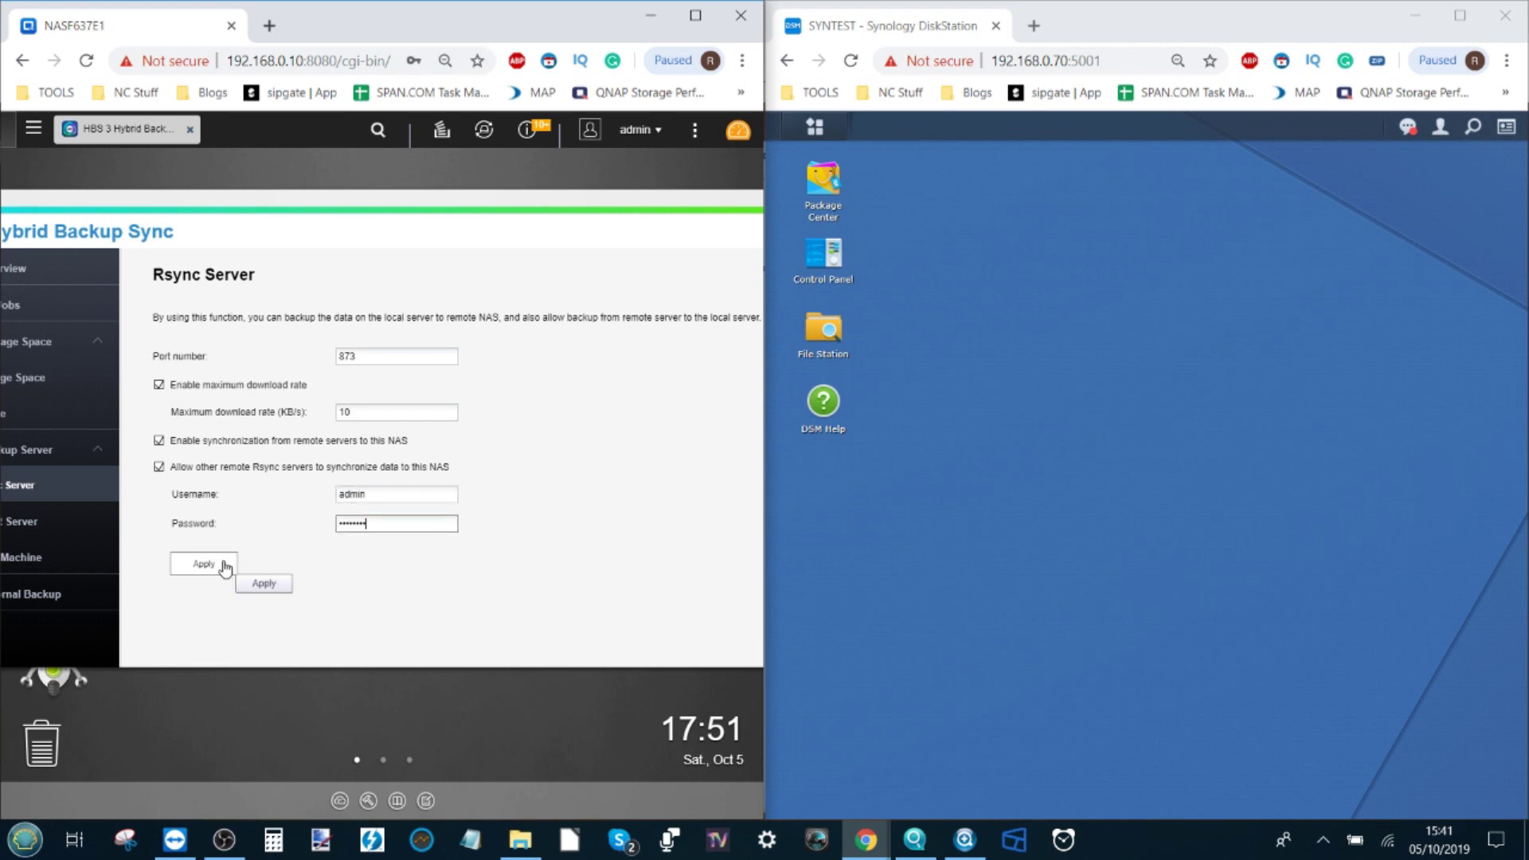
left_click(204, 564)
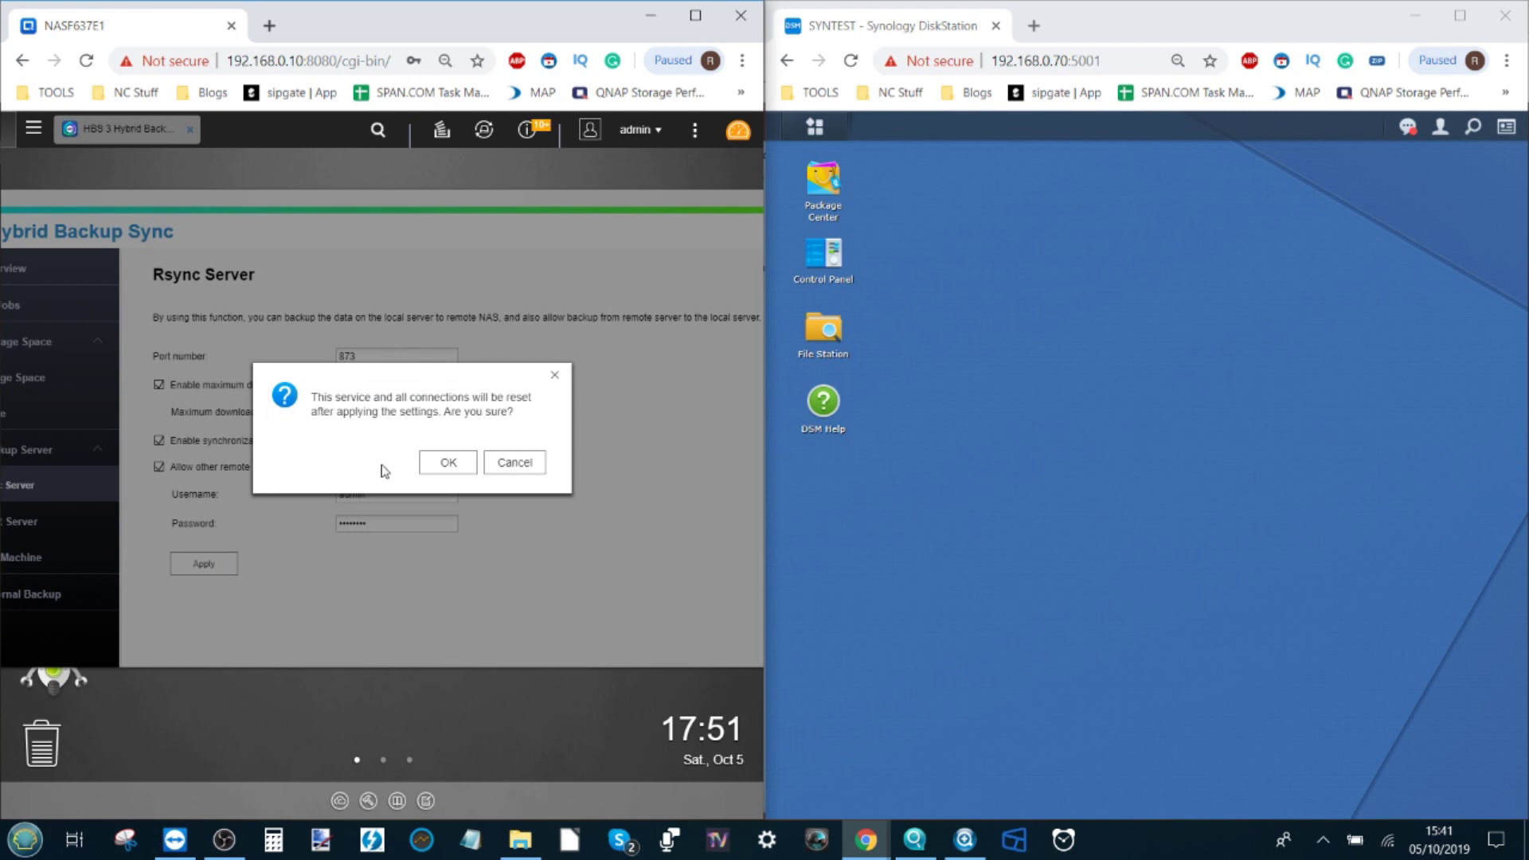
left_click(437, 469)
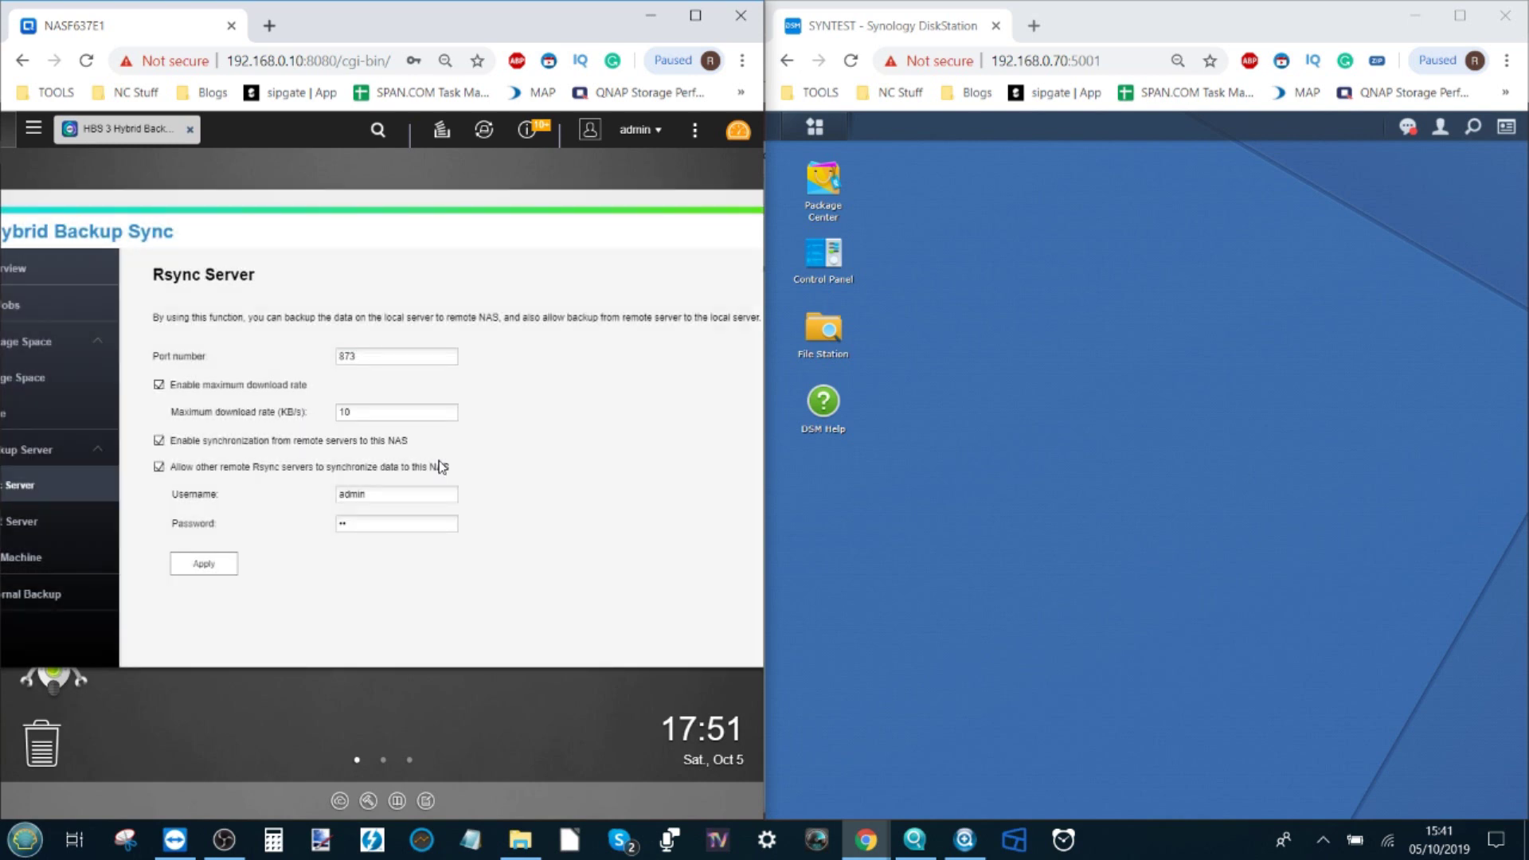
Step: Re-enter the rsync password and apply the Rsync Server settings again
left_click(354, 522)
key("BackSpace")
key("BackSpace")
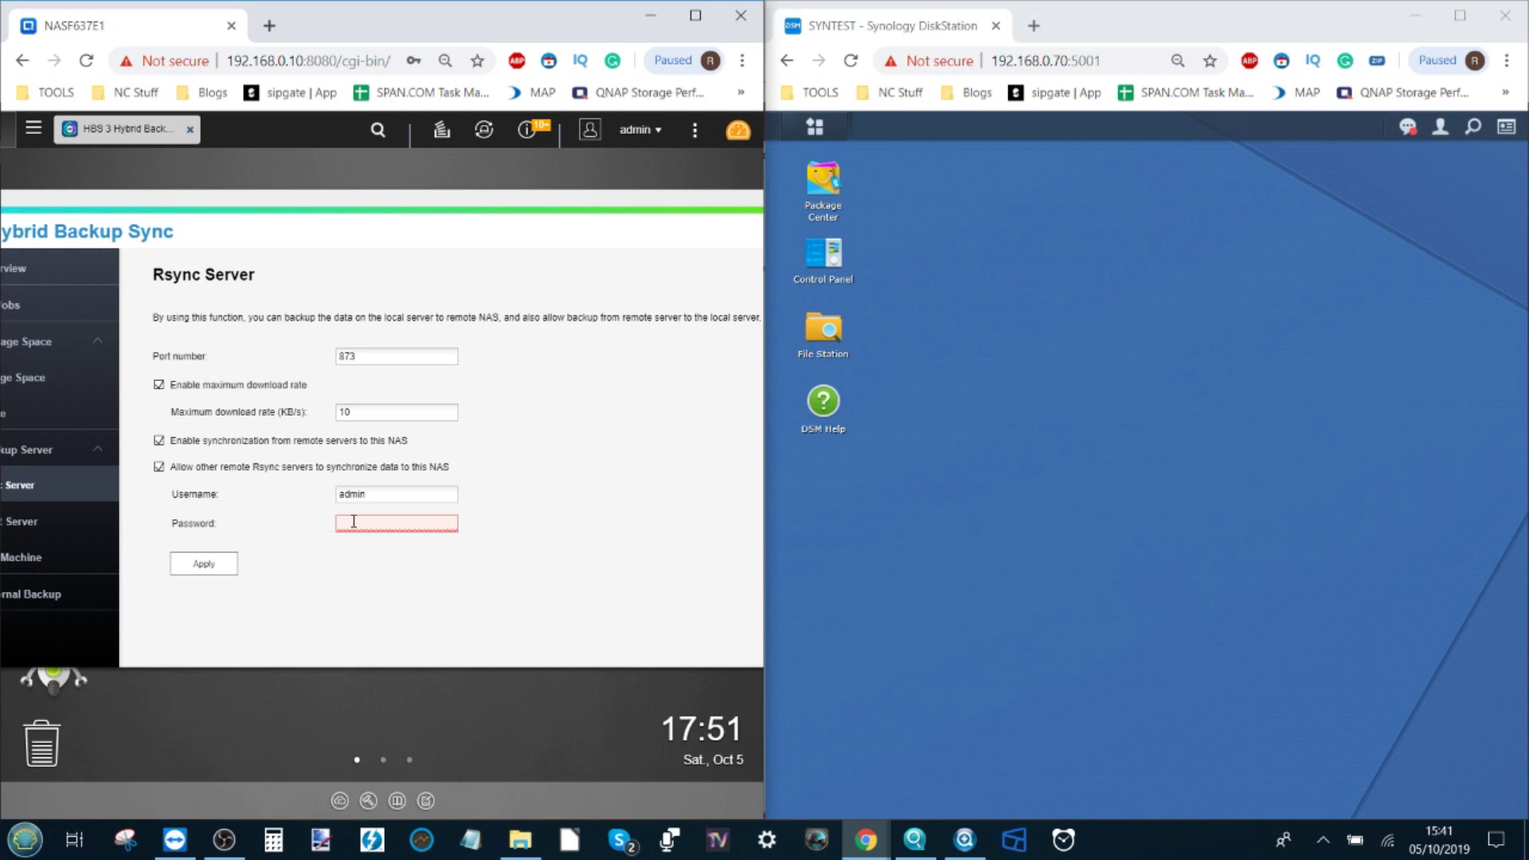
type("••••••••")
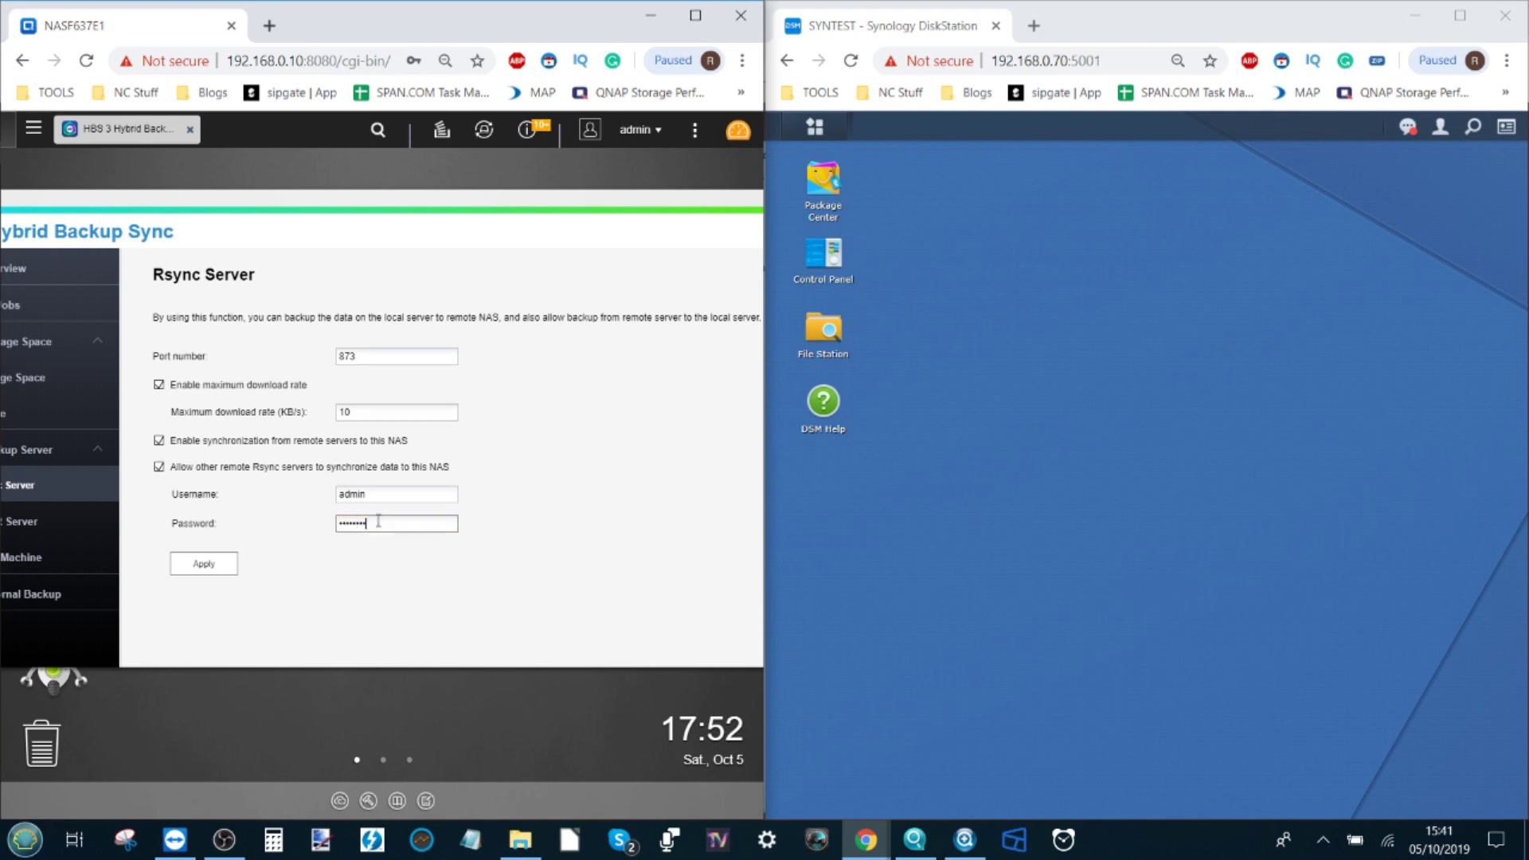
left_click(392, 492)
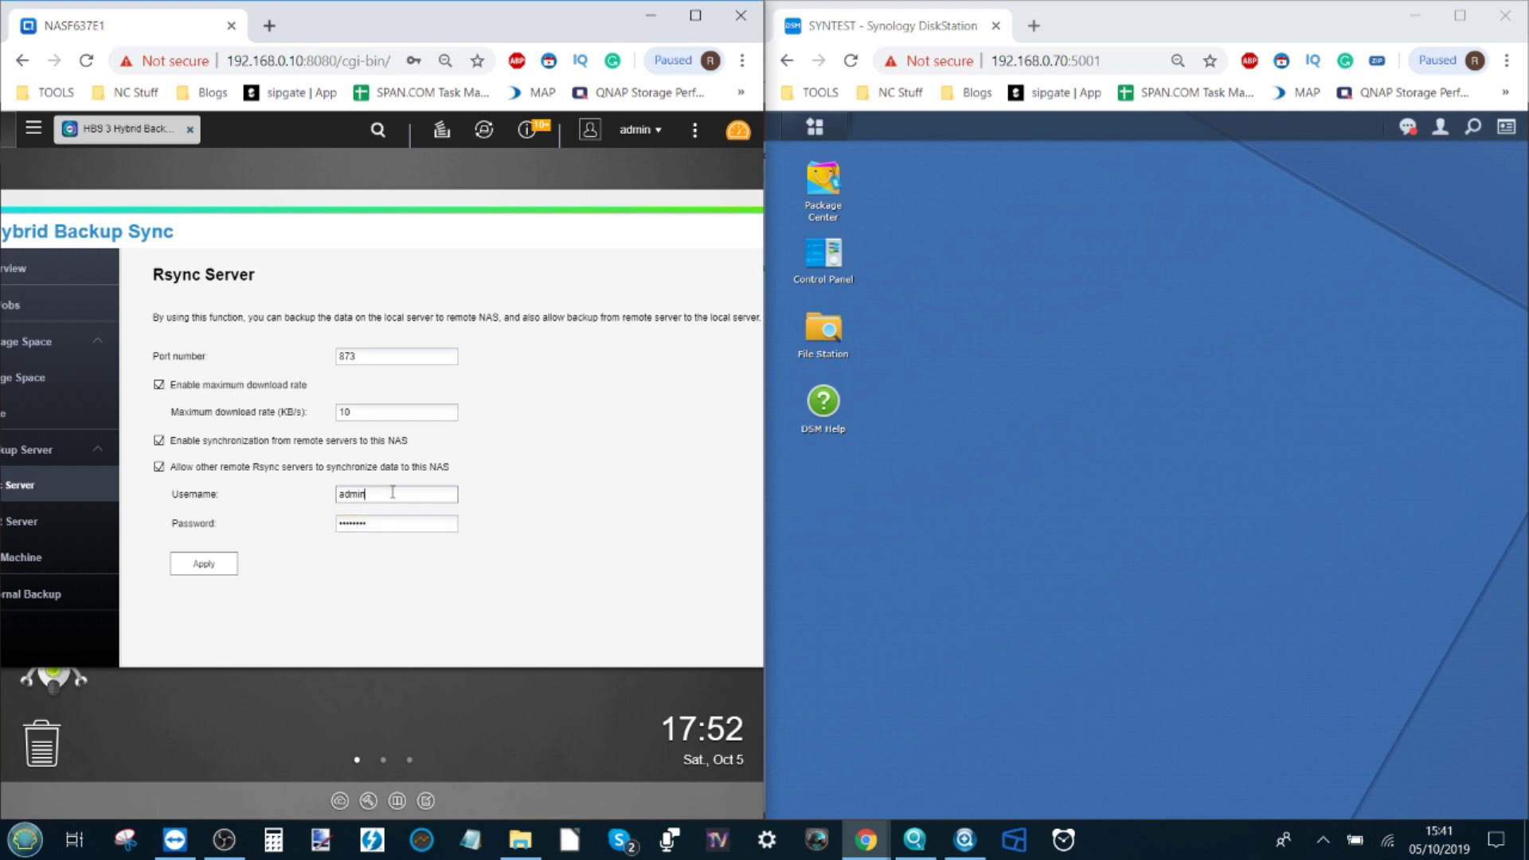
left_click(219, 566)
left_click(458, 462)
Step: Return Hybrid Backup Sync to its Overview page
left_click_drag(427, 200, 524, 194)
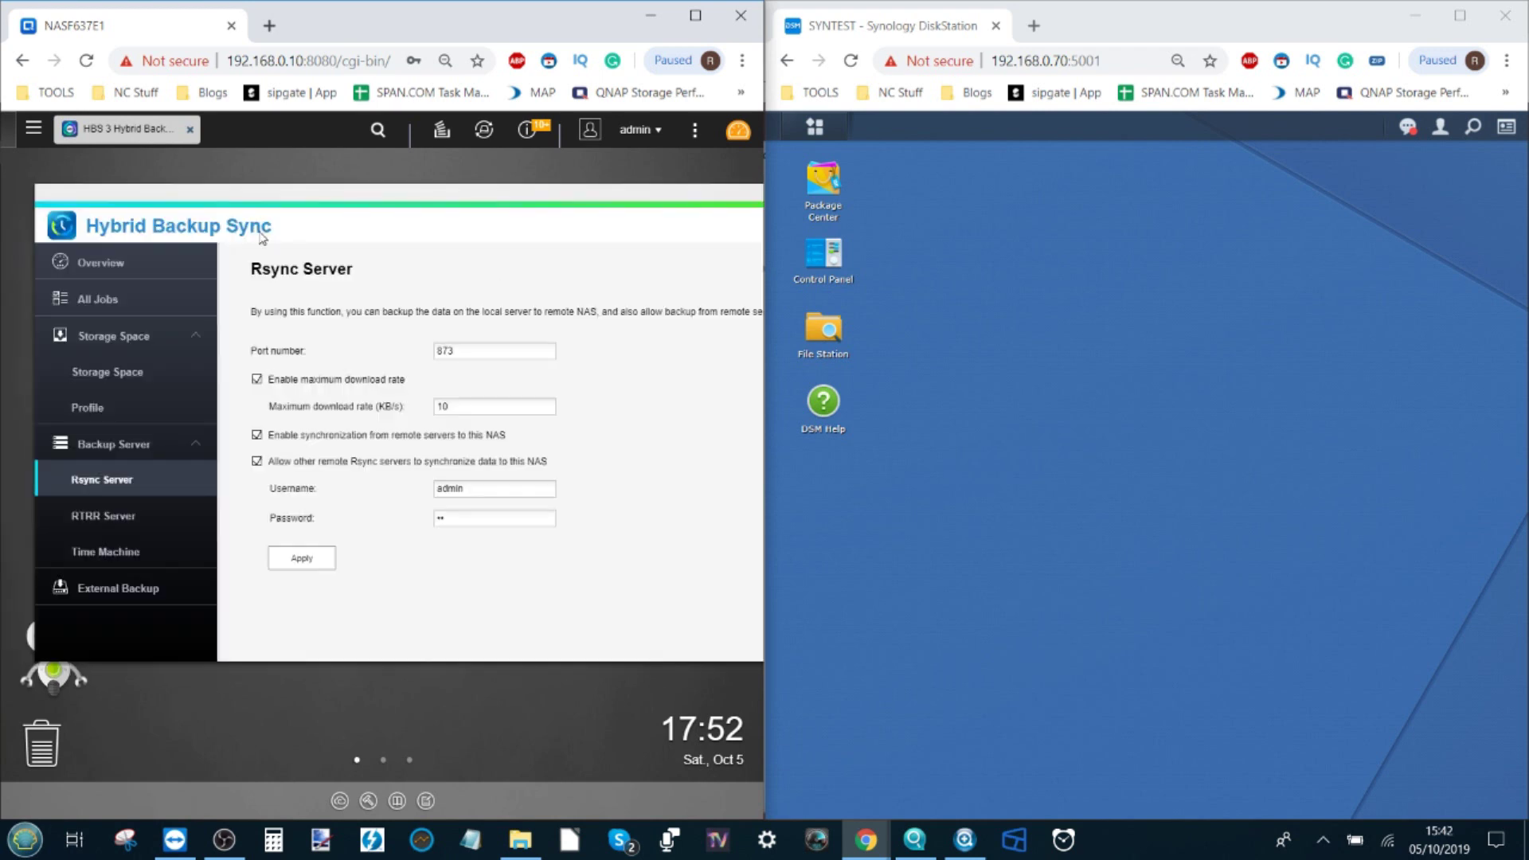
left_click(90, 264)
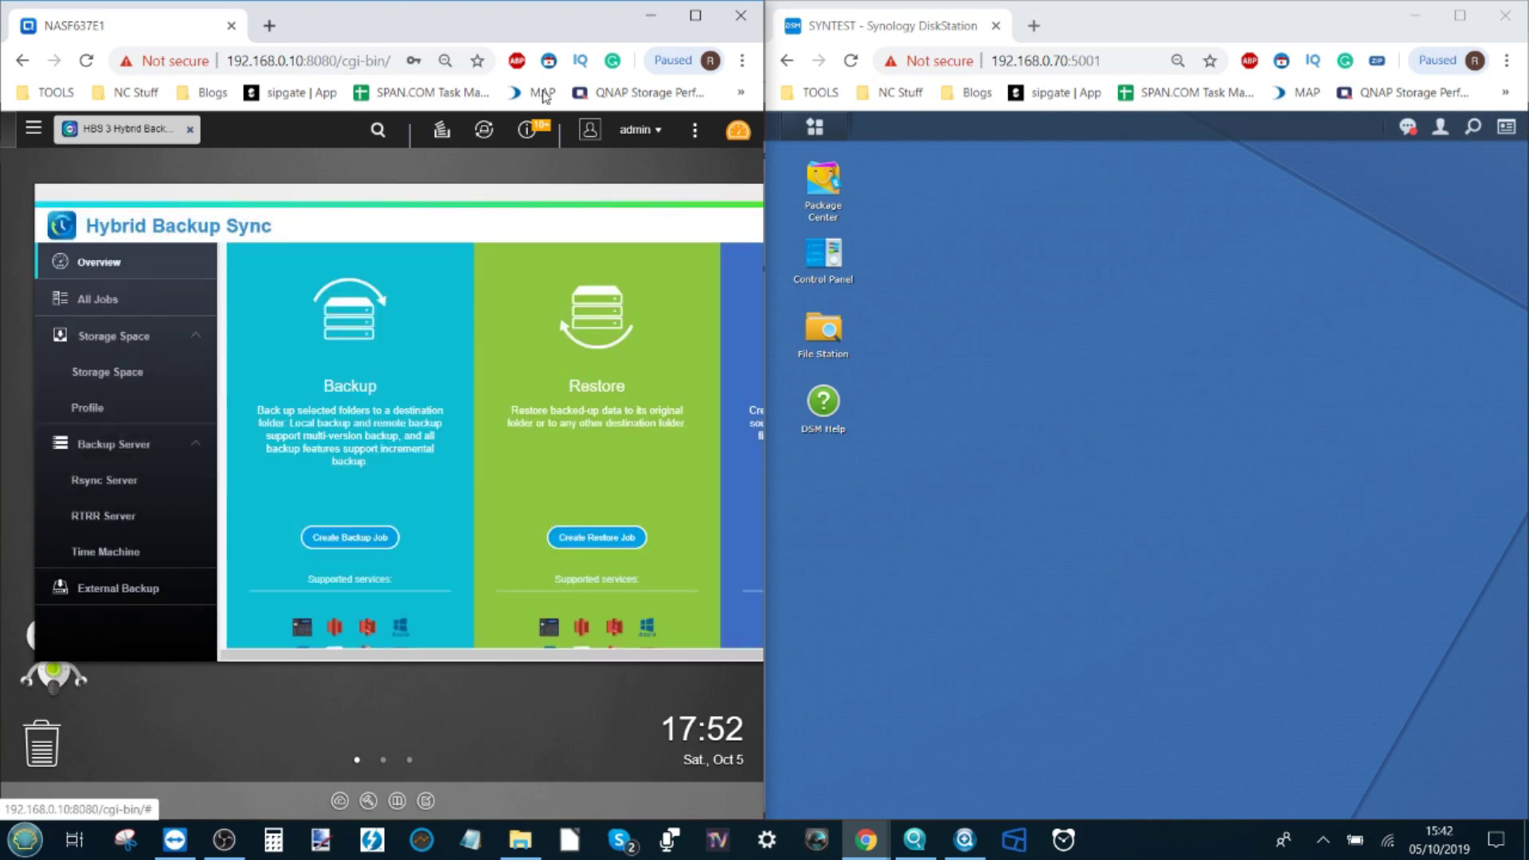
left_click_drag(529, 195, 467, 222)
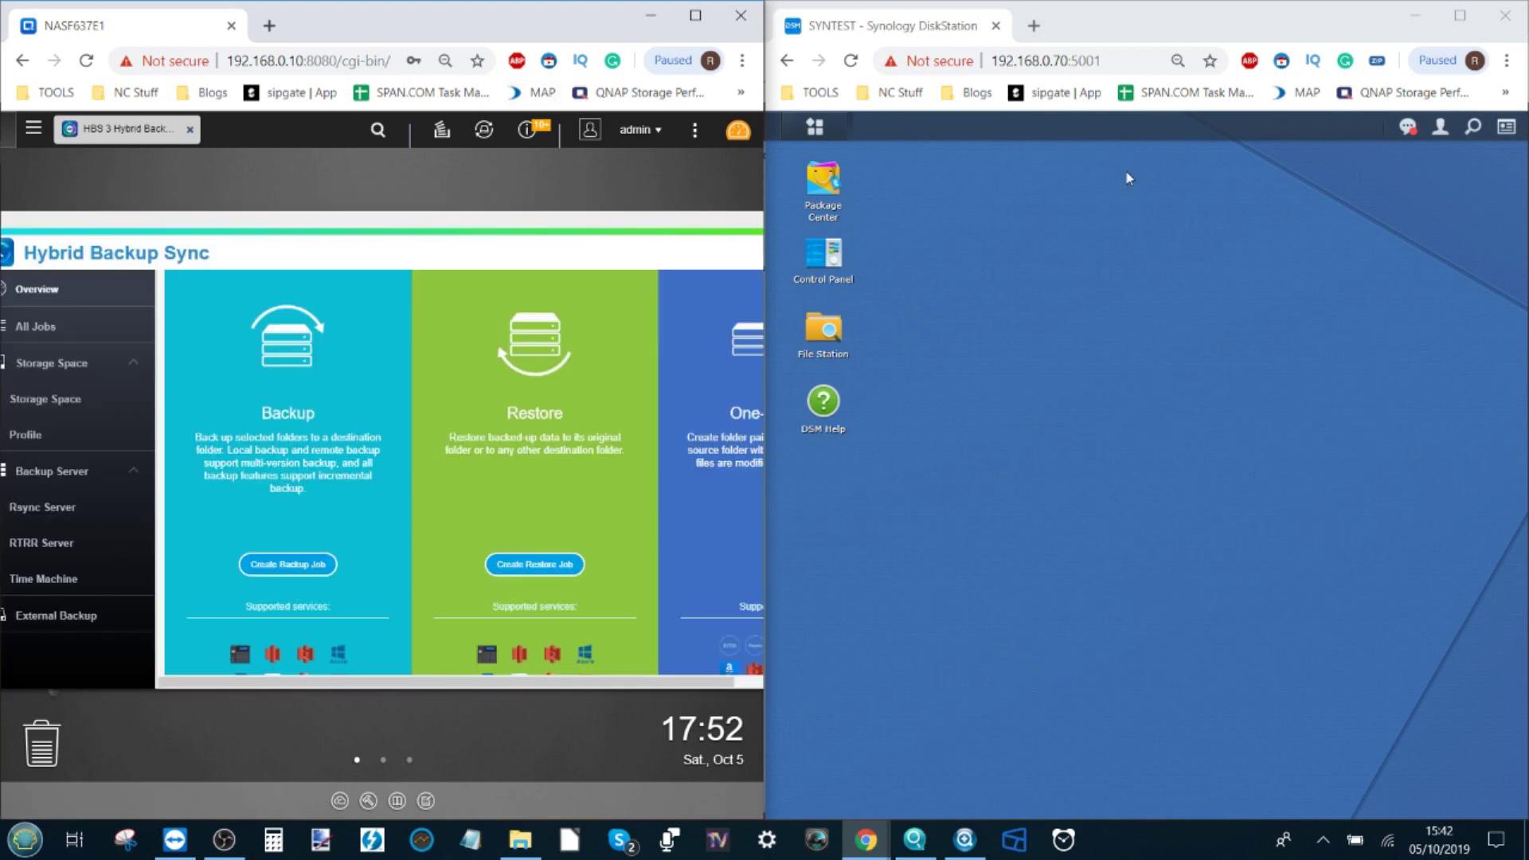
left_click(815, 127)
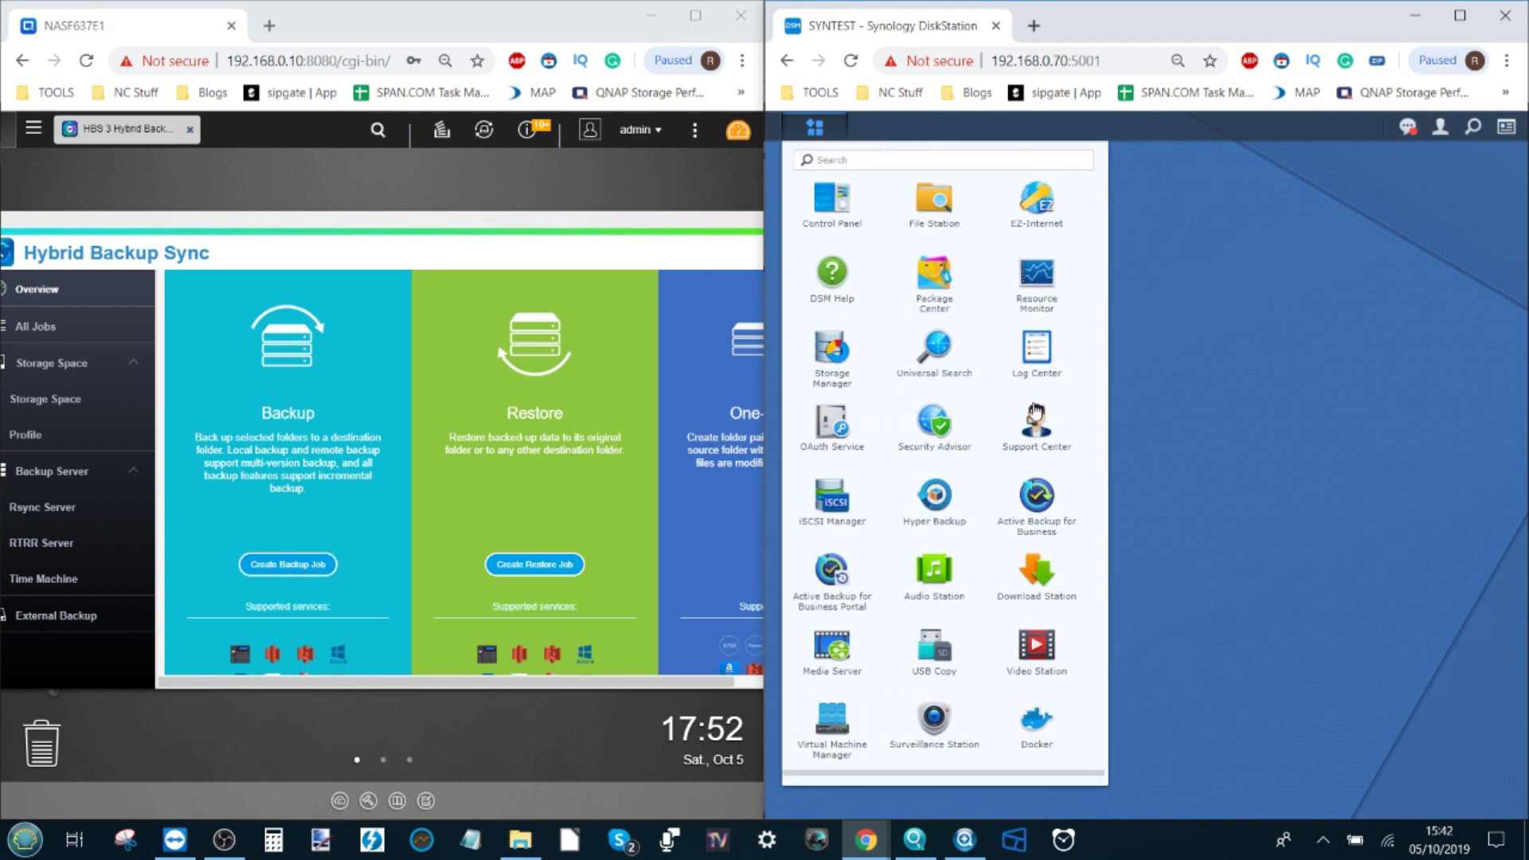
Step: Open the rsync service settings under File Services in Synology Control Panel
left_click(882, 203)
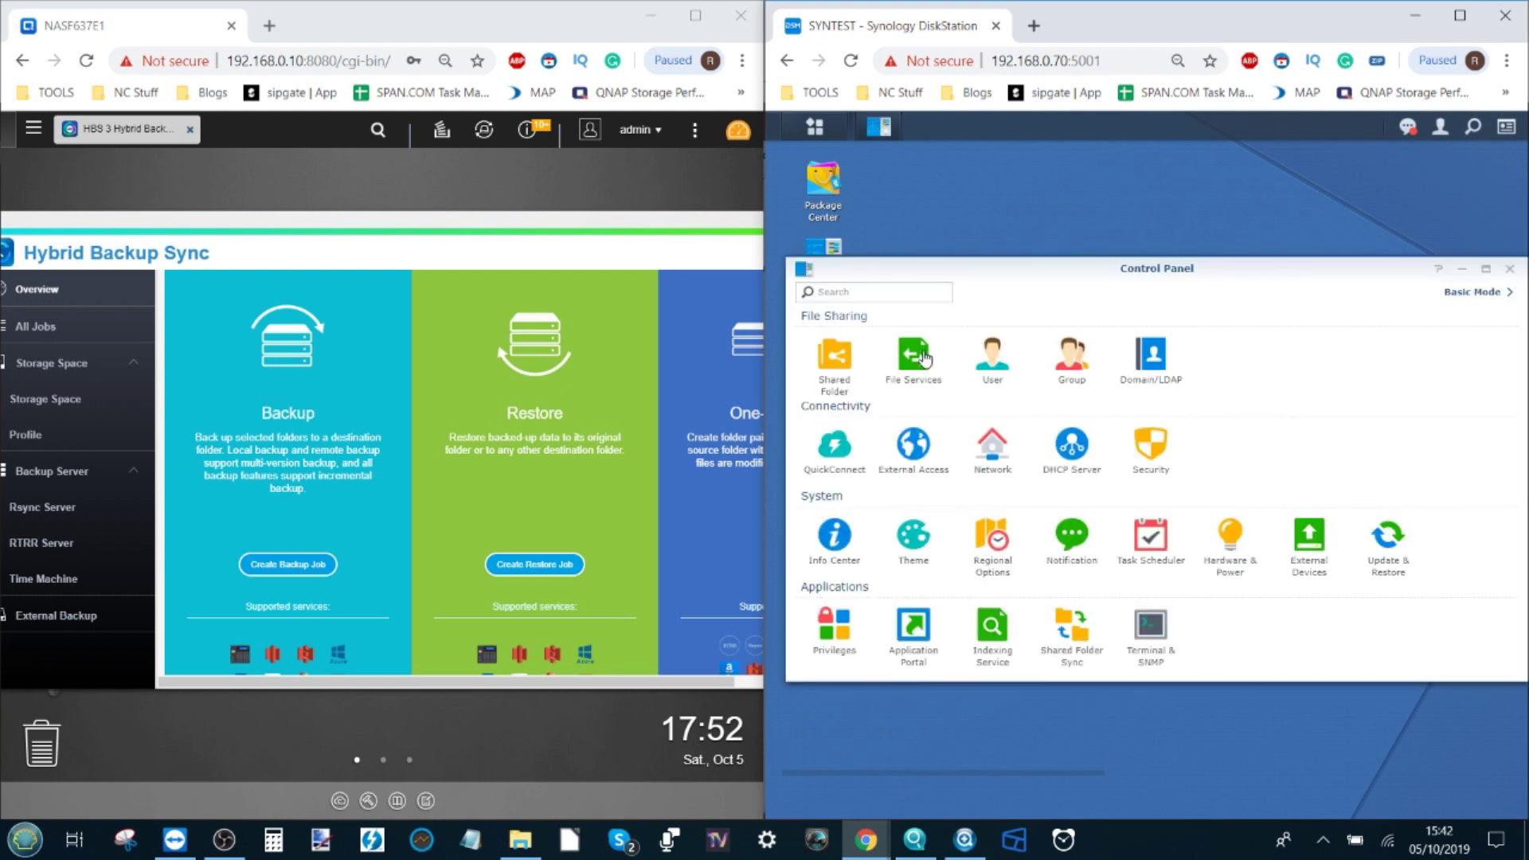
left_click(924, 359)
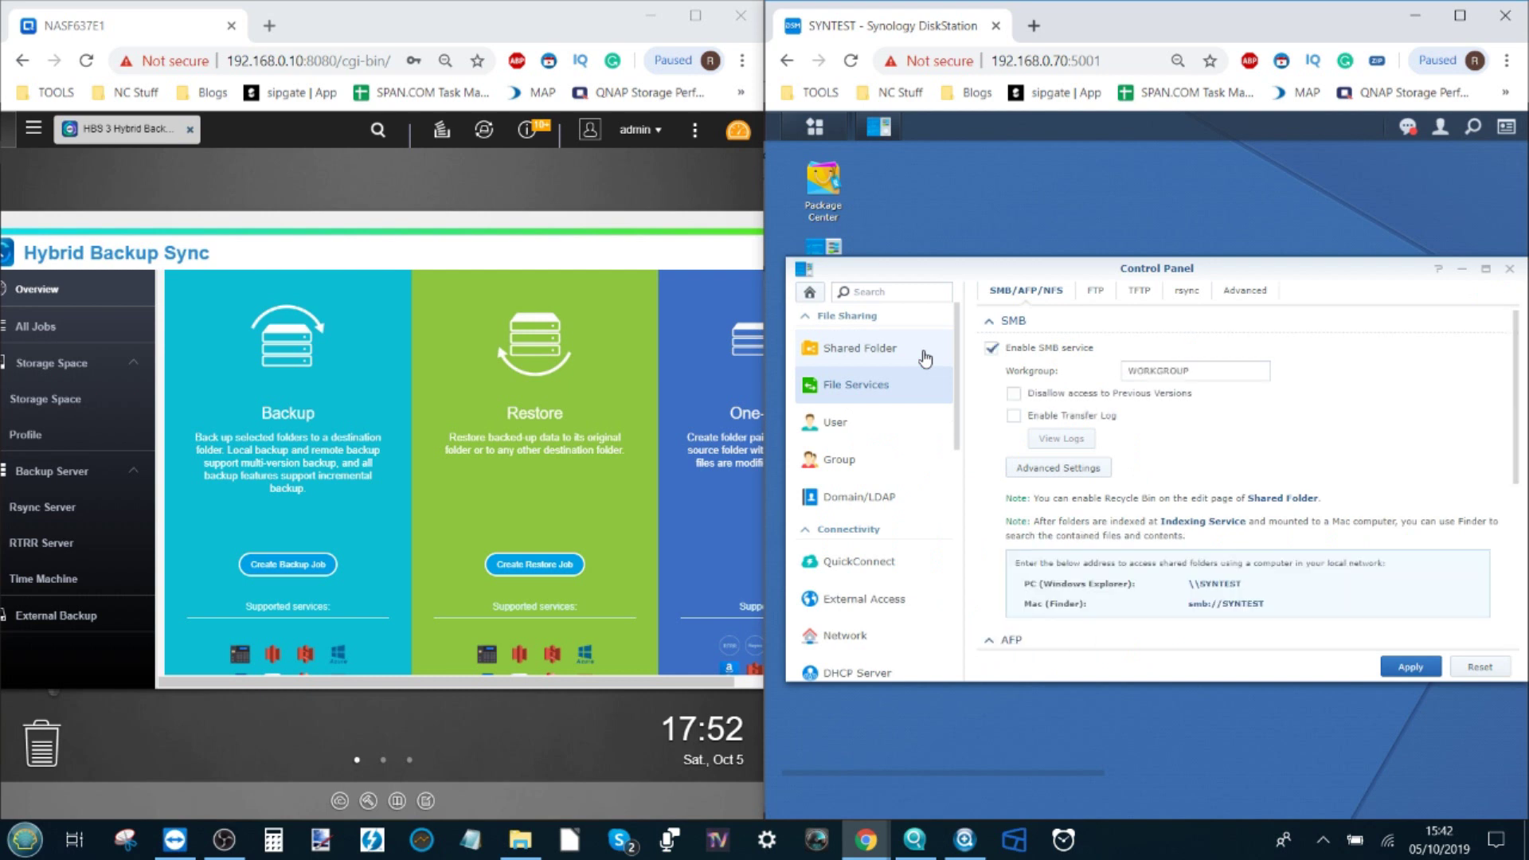
left_click(1189, 291)
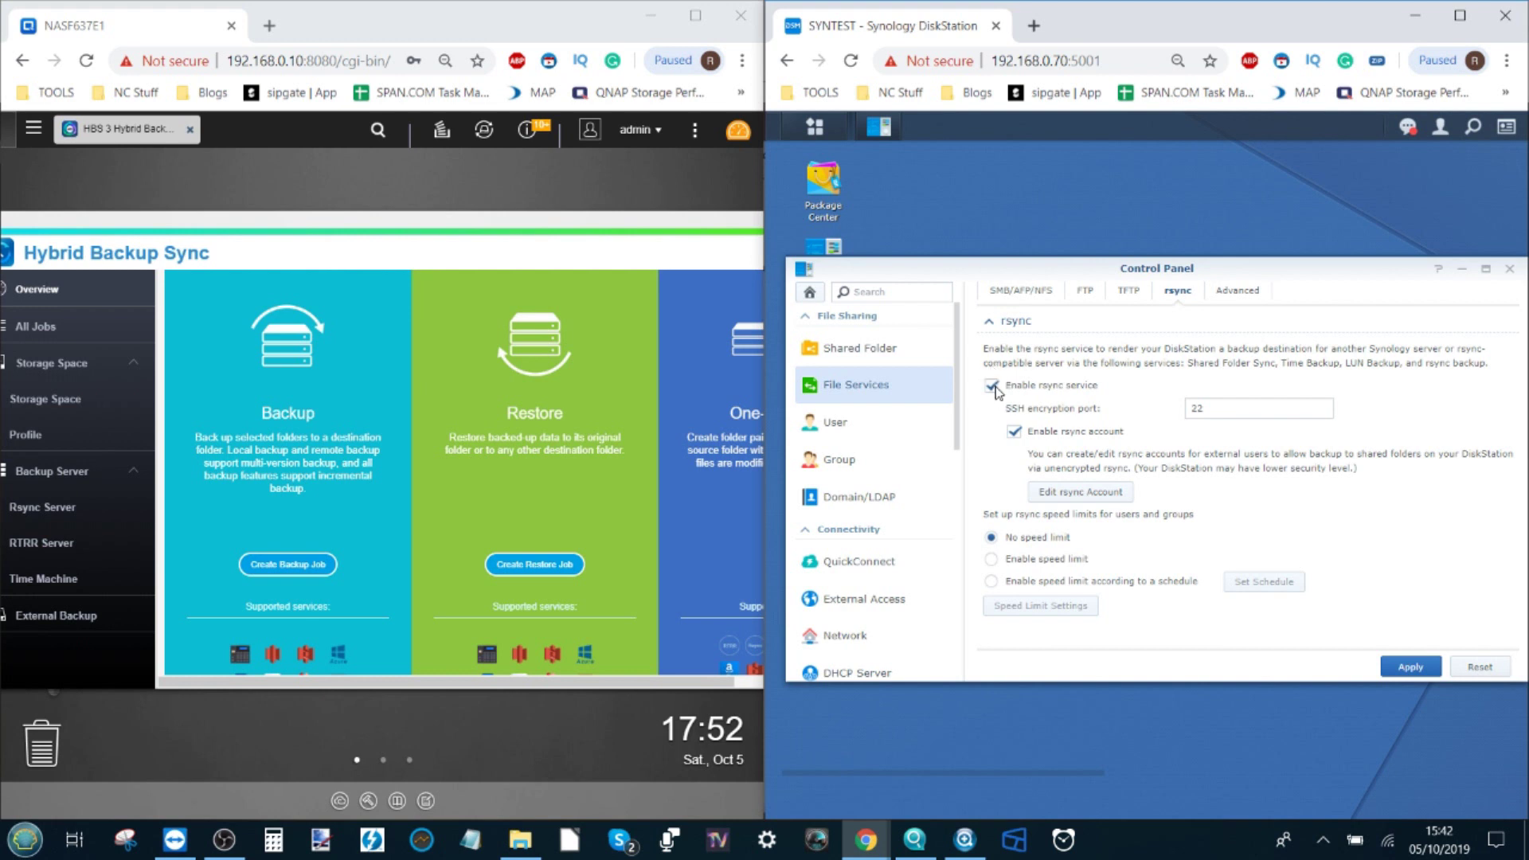
Step: Review the rsync account list without adding one, apply the rsync settings, and close Control Panel
left_click(1075, 491)
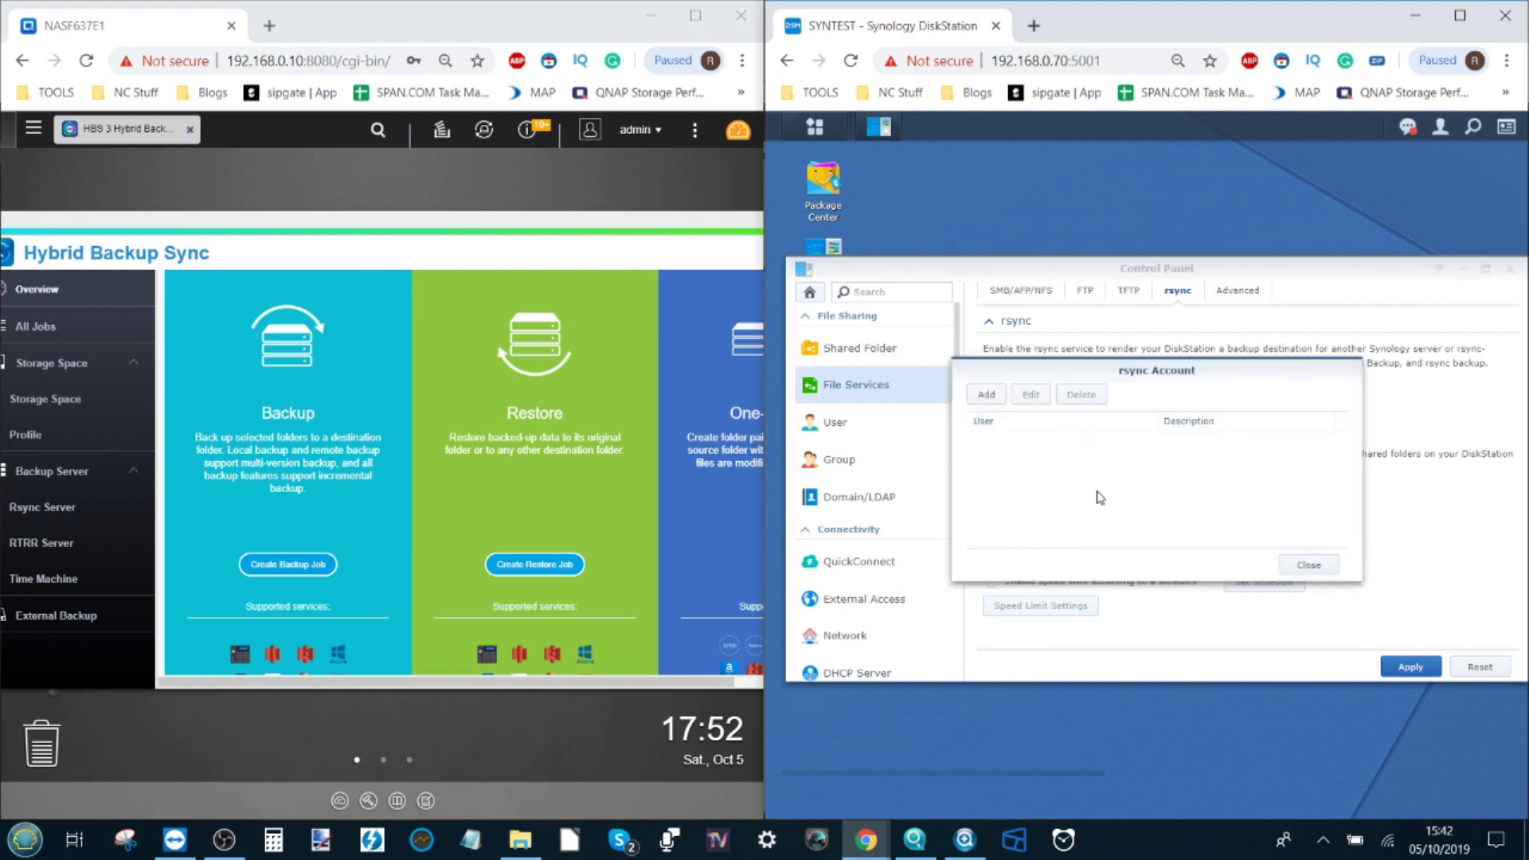
left_click(984, 395)
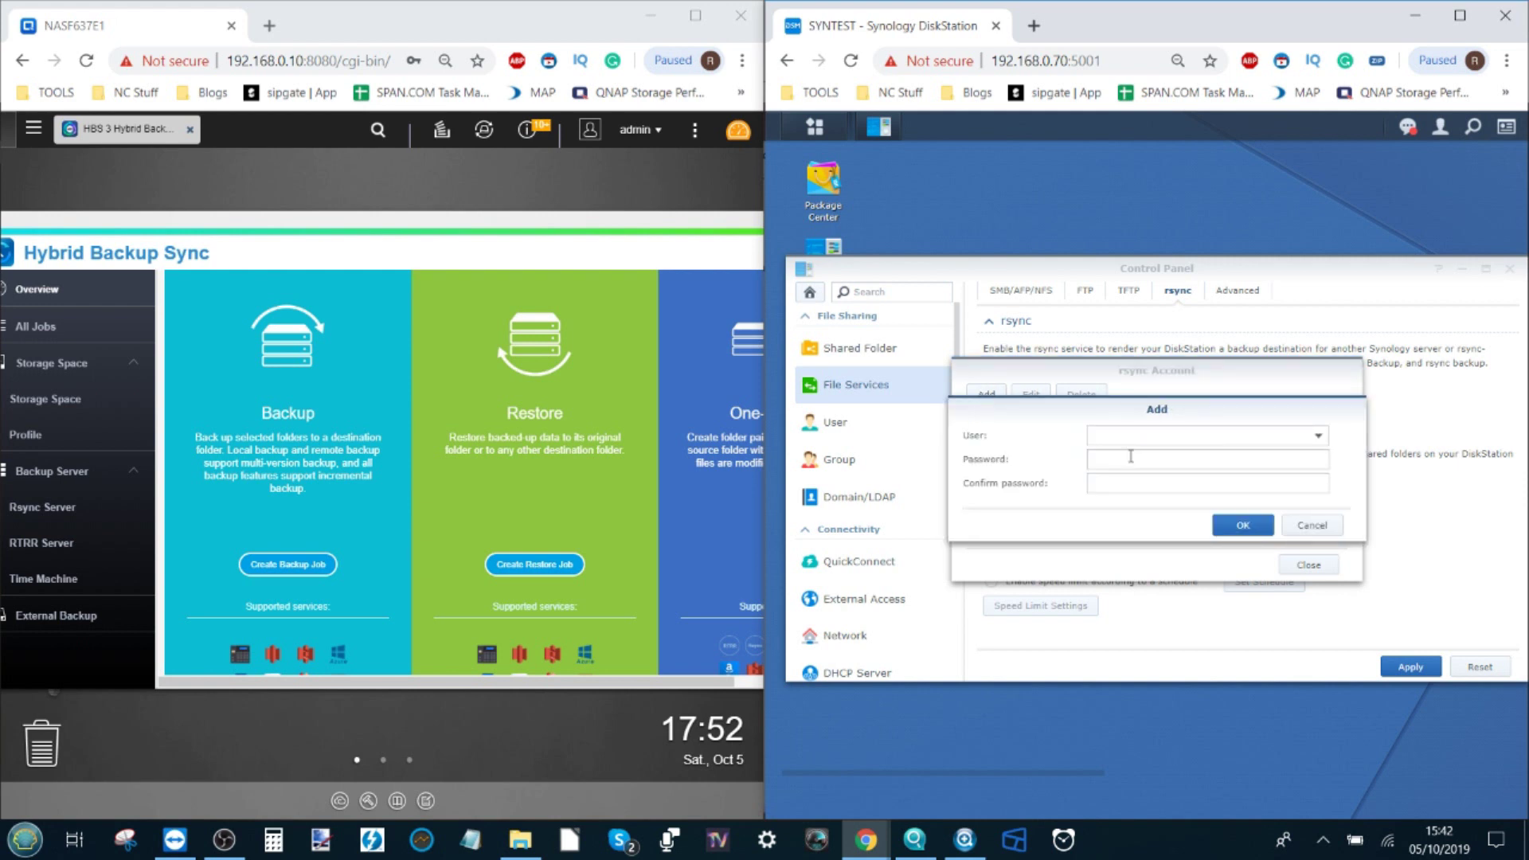
left_click(1312, 526)
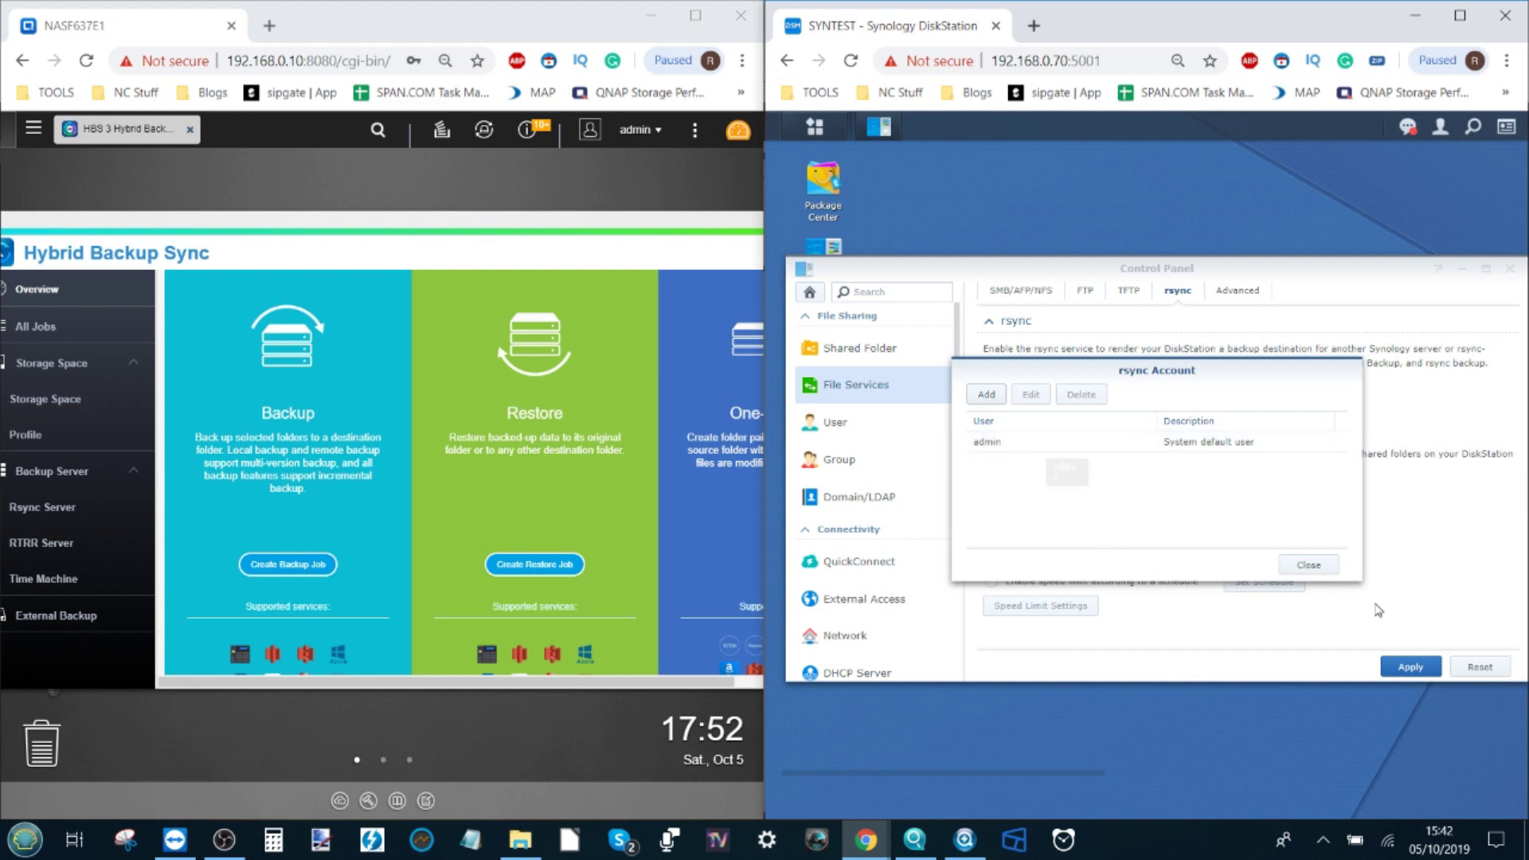
left_click(1317, 562)
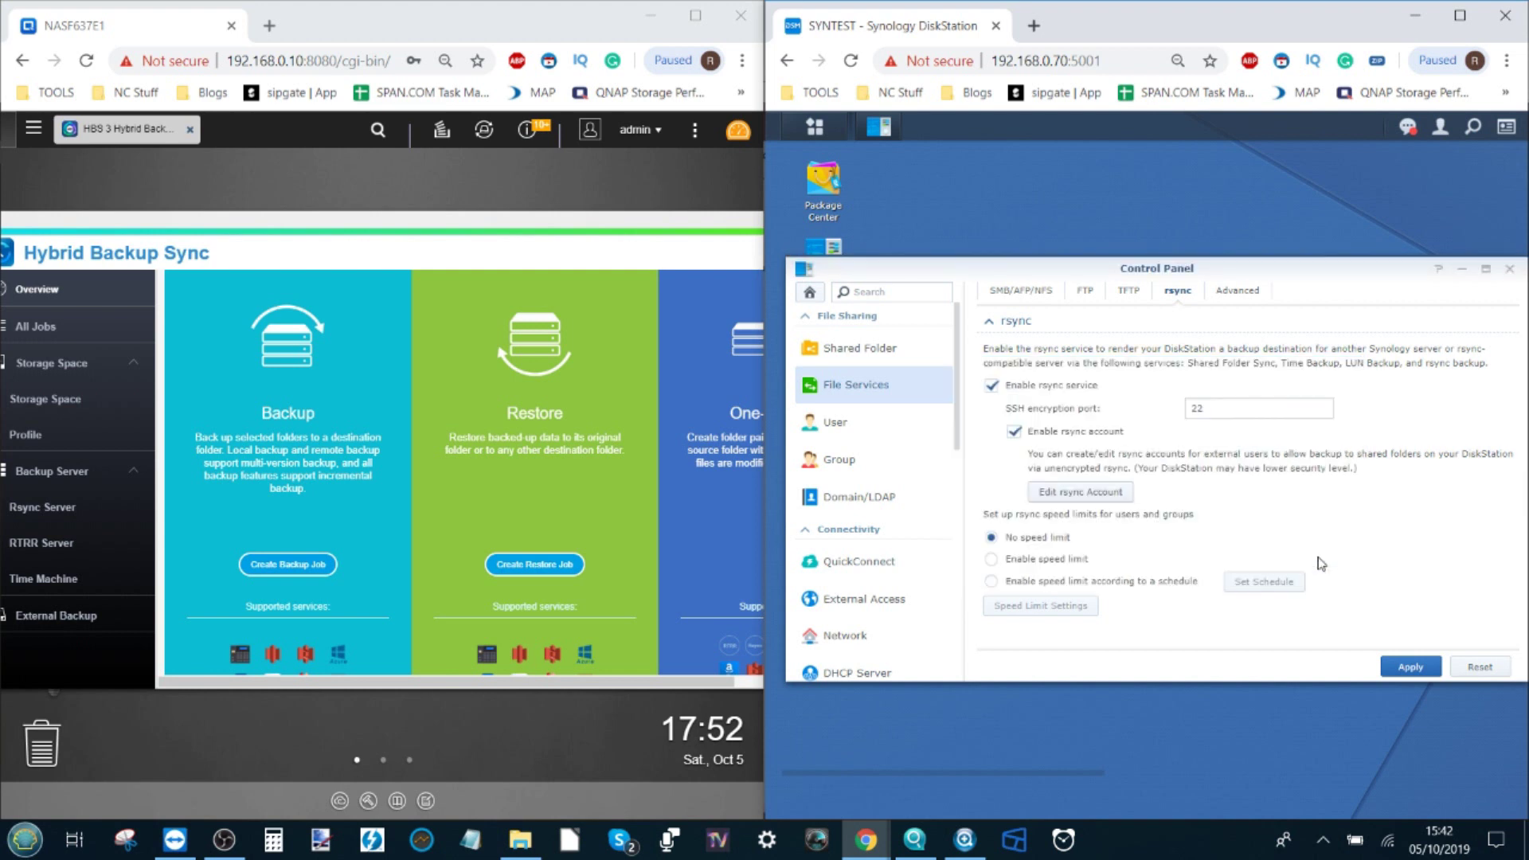
left_click(1409, 667)
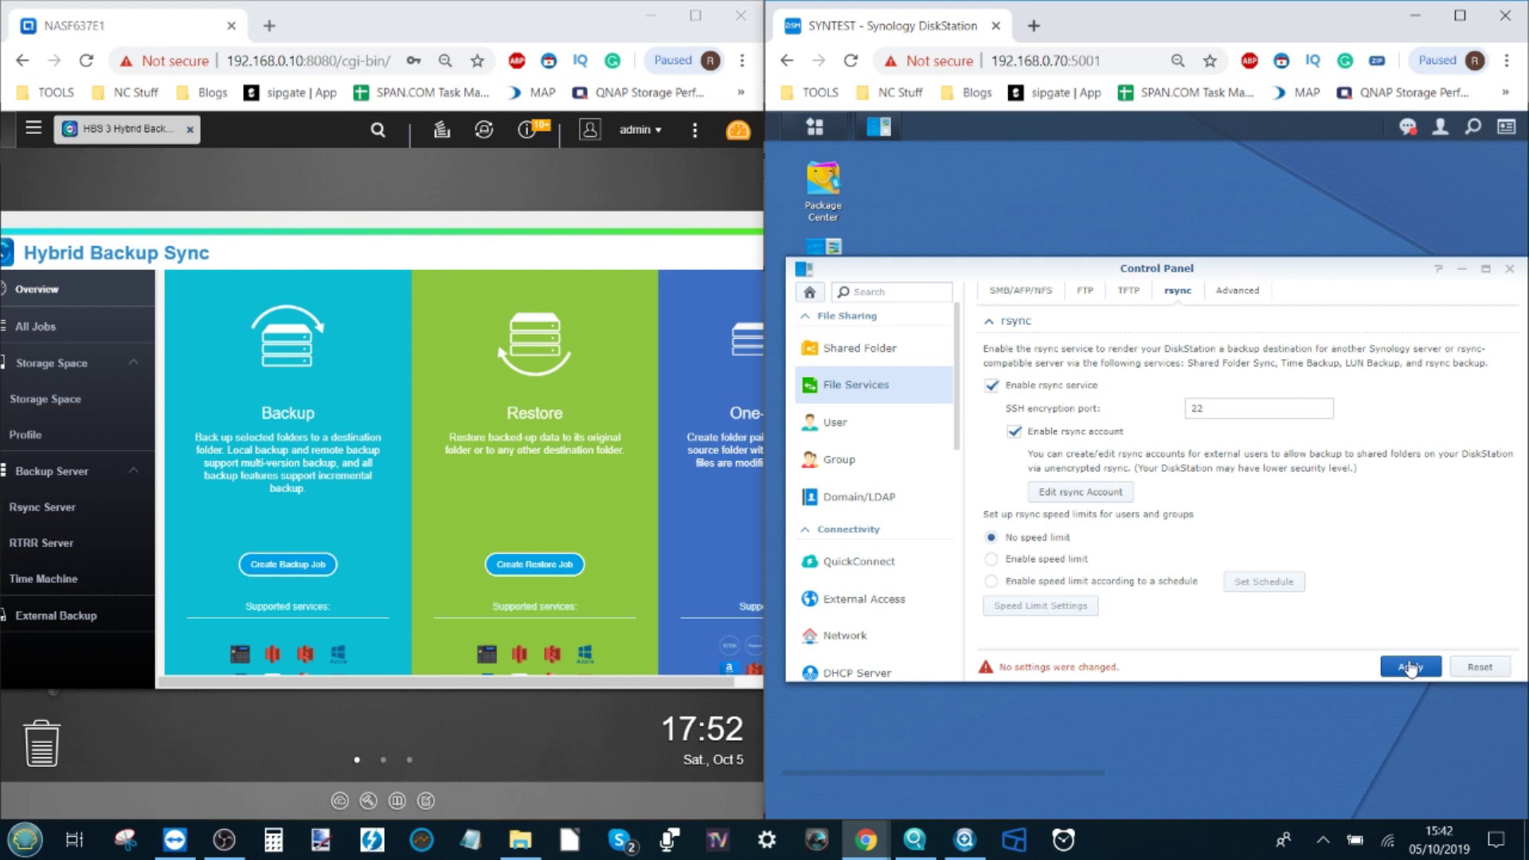
left_click(1509, 269)
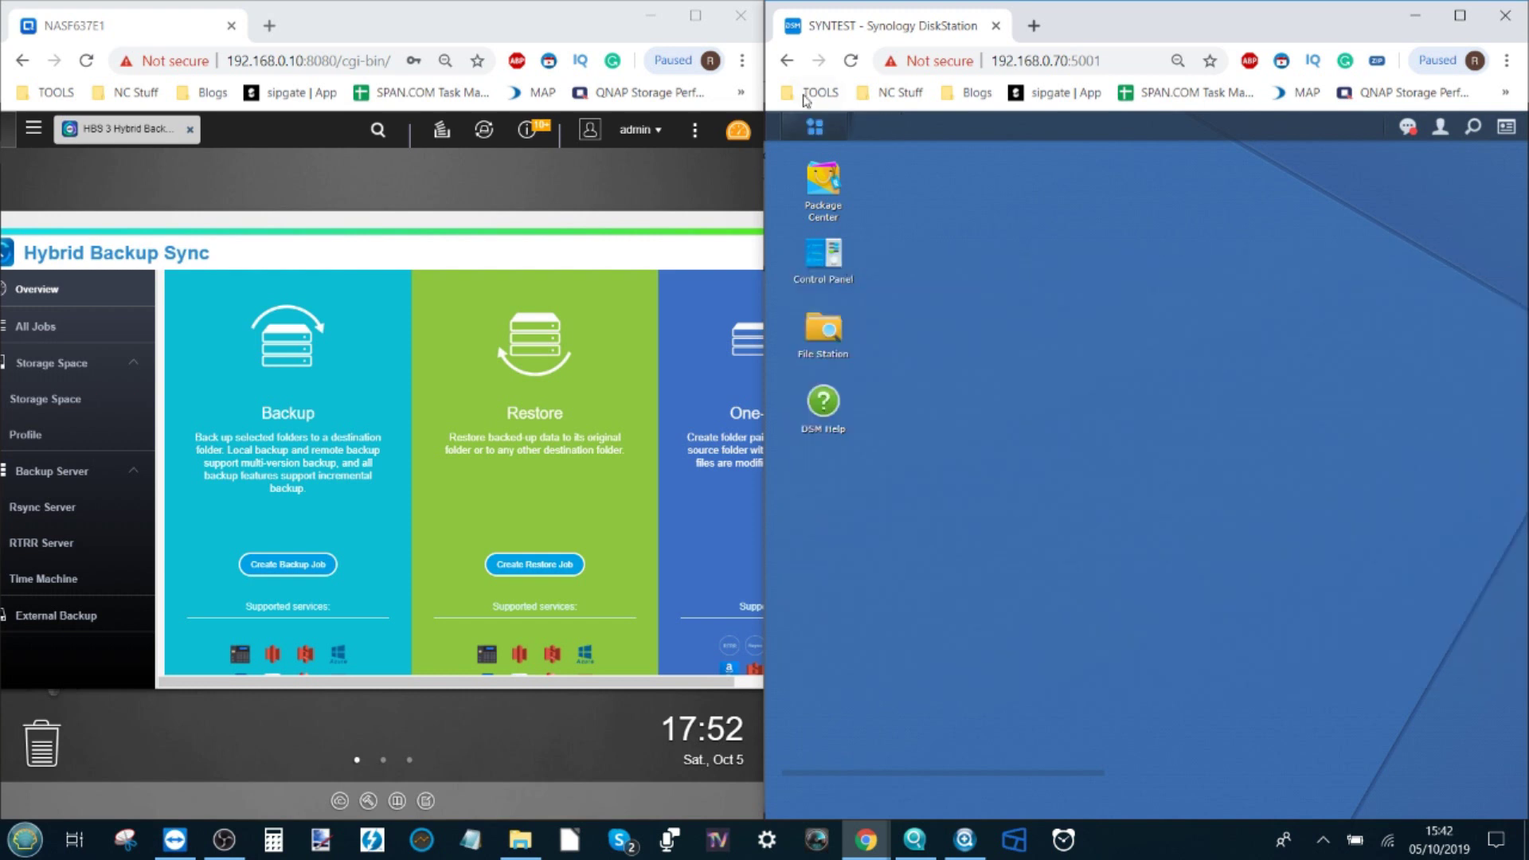
Step: Launch Hyper Backup from the DSM Main Menu and browse the wizard's backup destination types
left_click(813, 127)
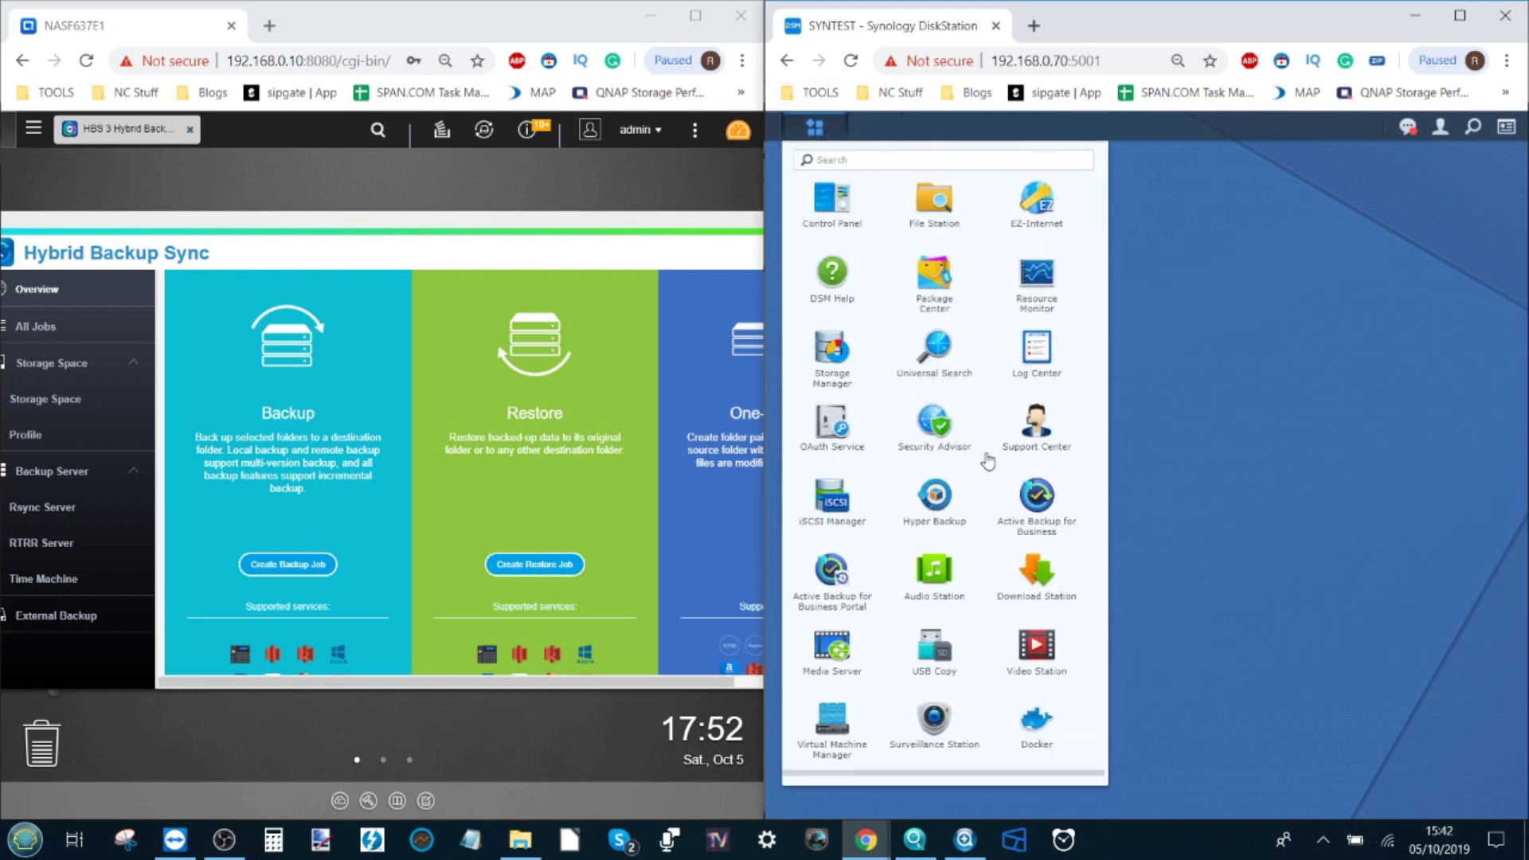
left_click(942, 502)
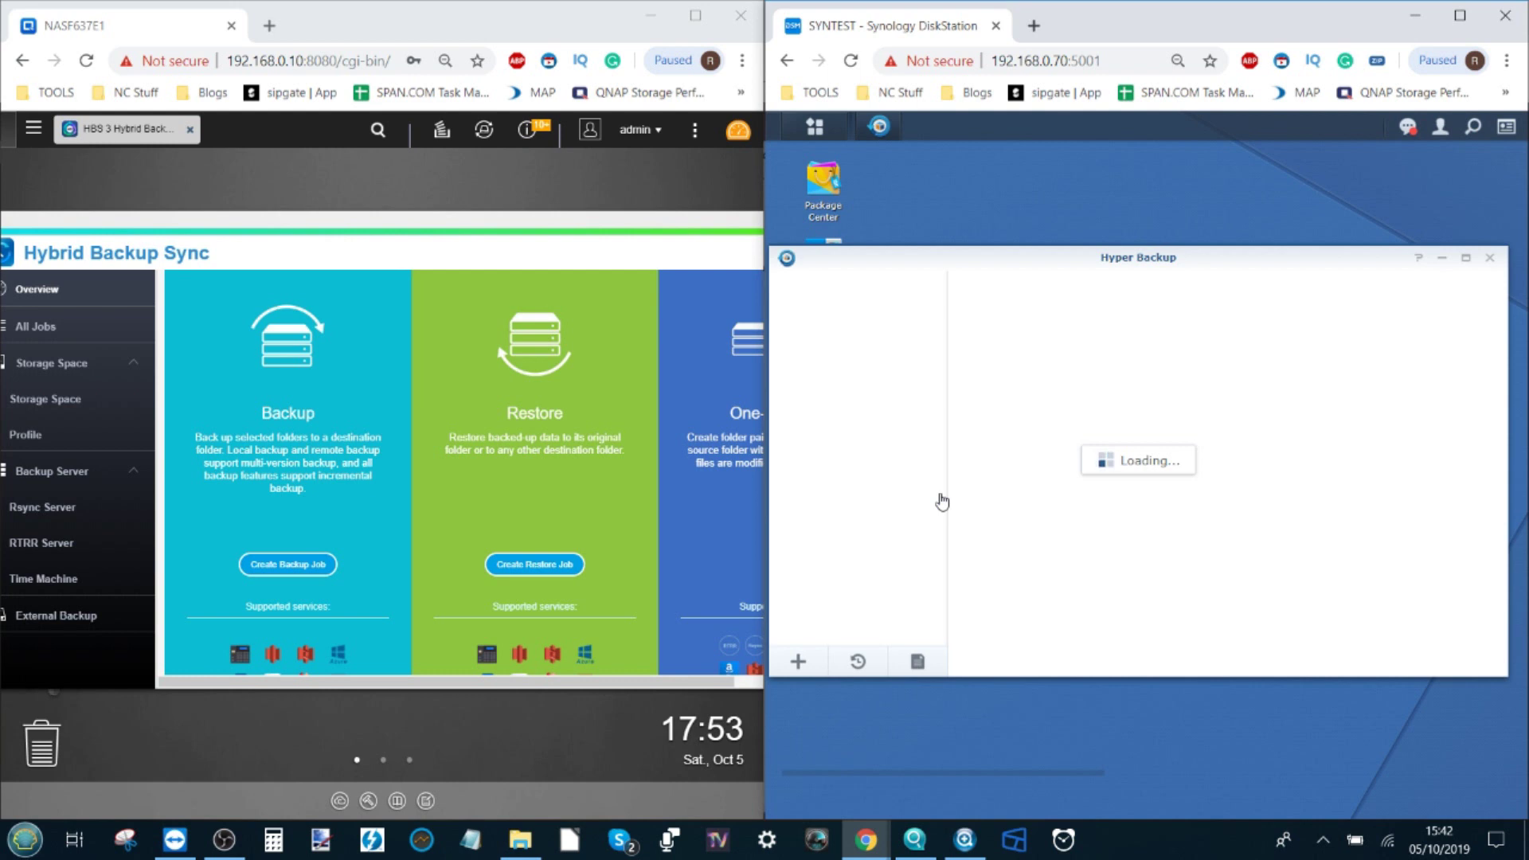
left_click_drag(977, 262, 1036, 269)
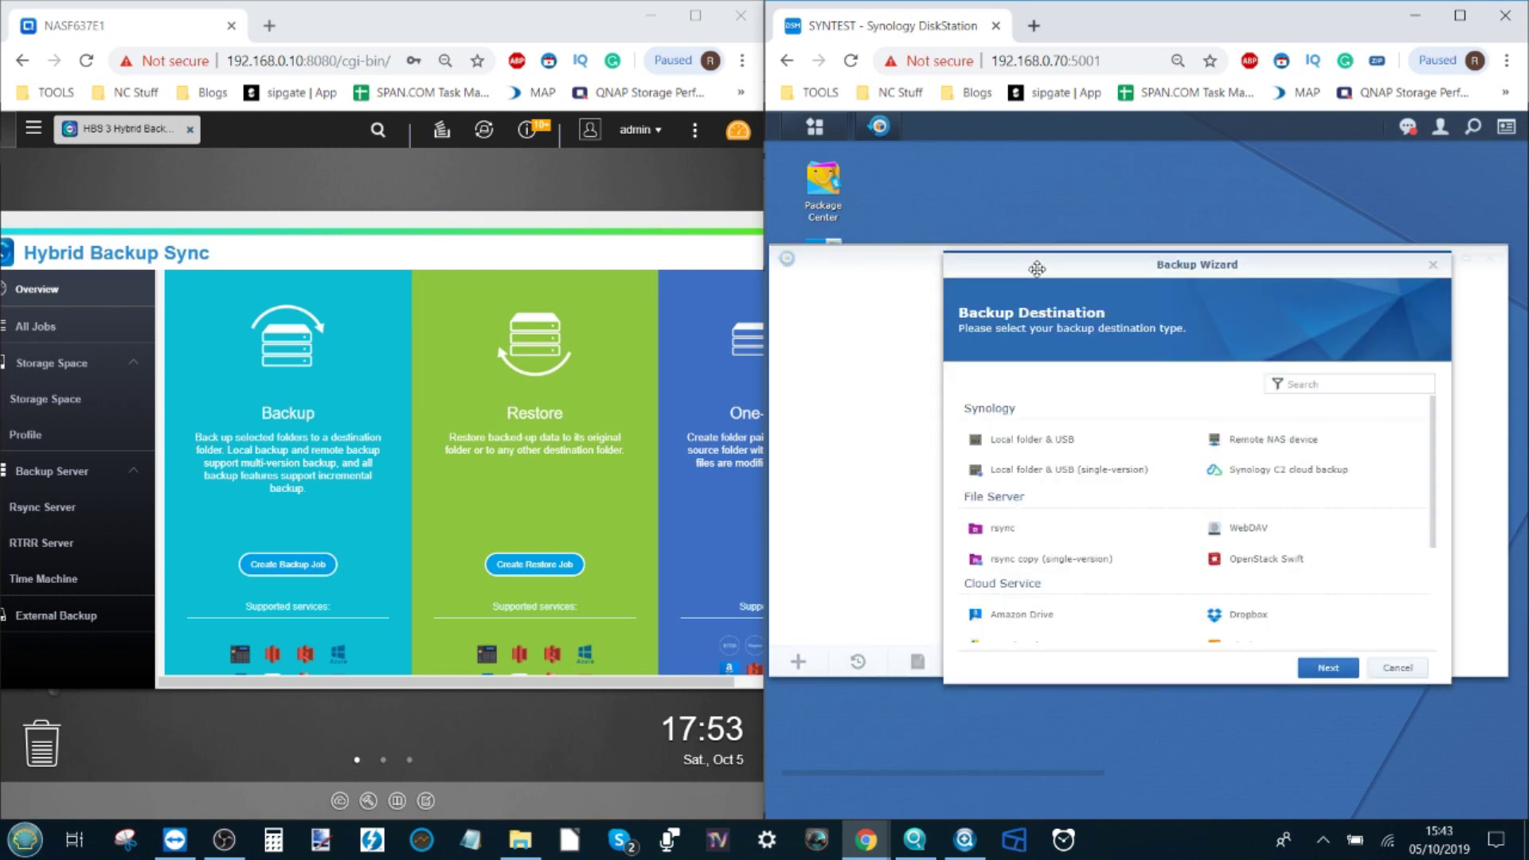
scroll(1101, 514, "down", 1)
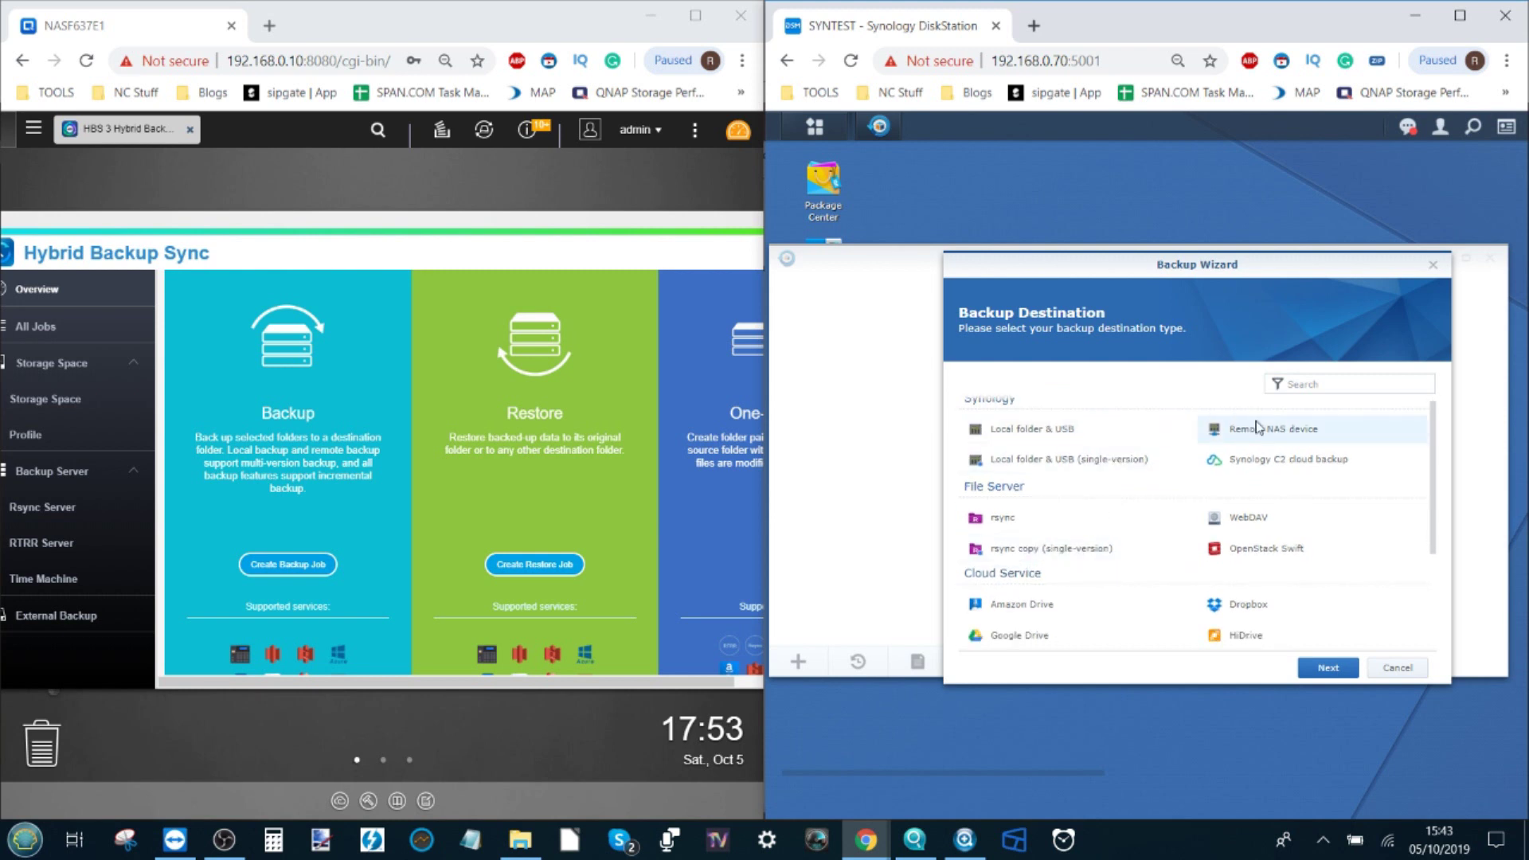
scroll(1264, 593, "down", 3)
scroll(1266, 597, "up", 3)
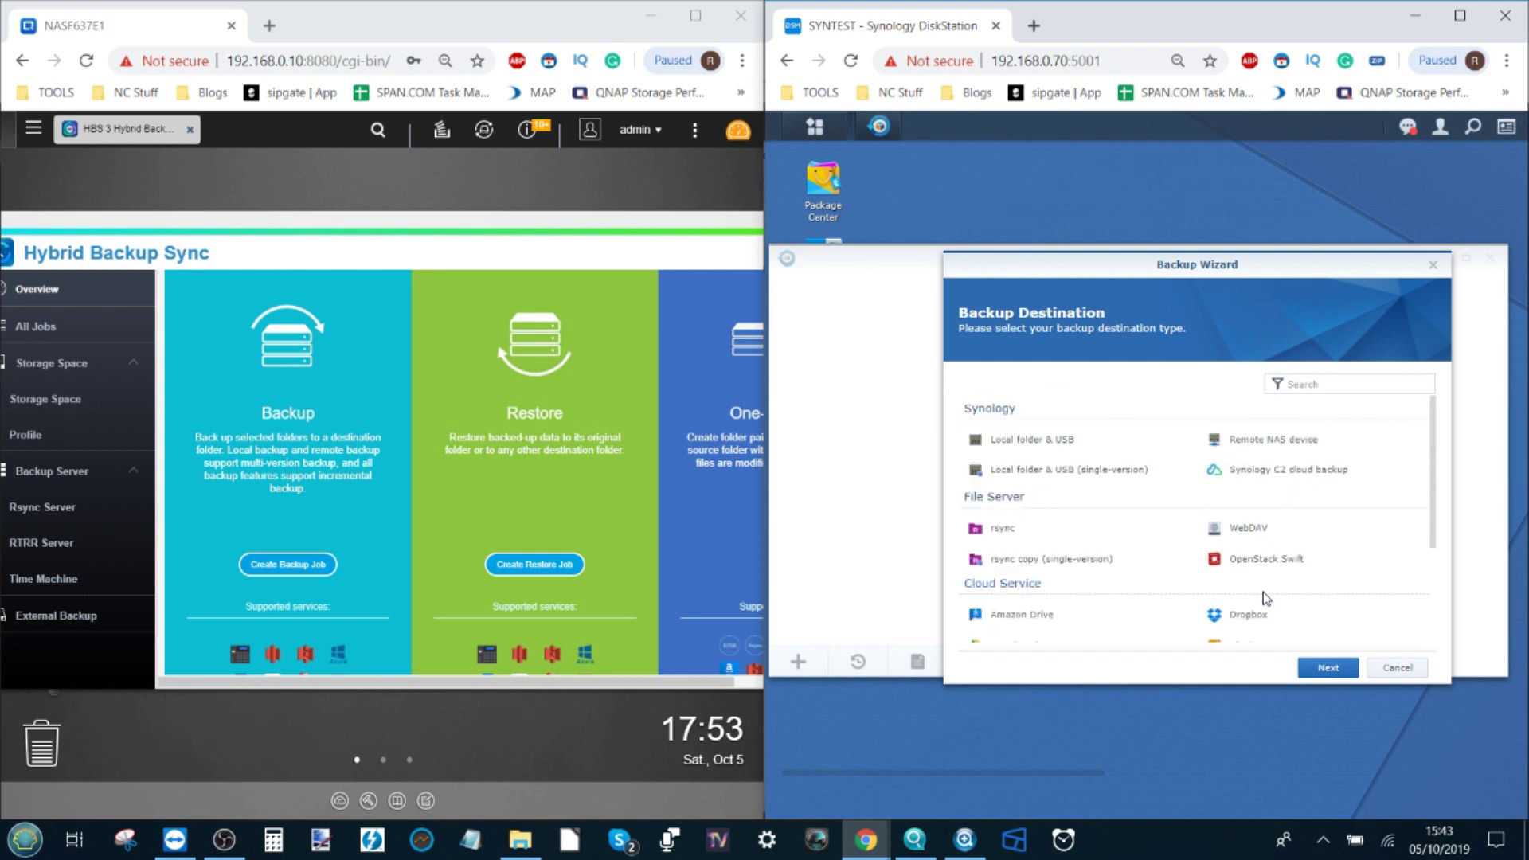
Step: Choose rsync copy (single-version) and set the server type to rsync-compatible server
left_click(1035, 565)
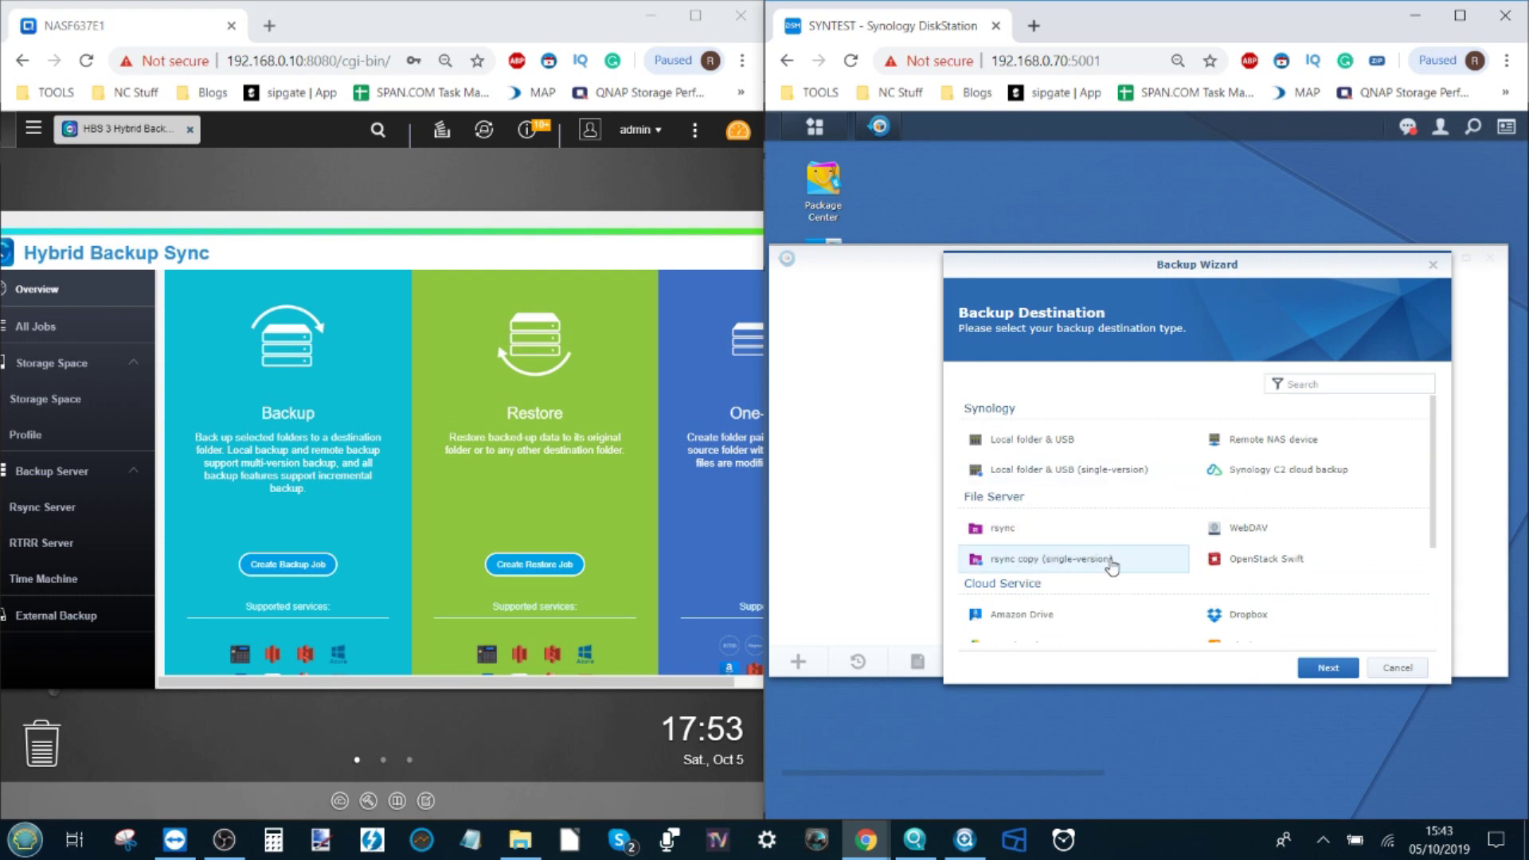
left_click(1328, 667)
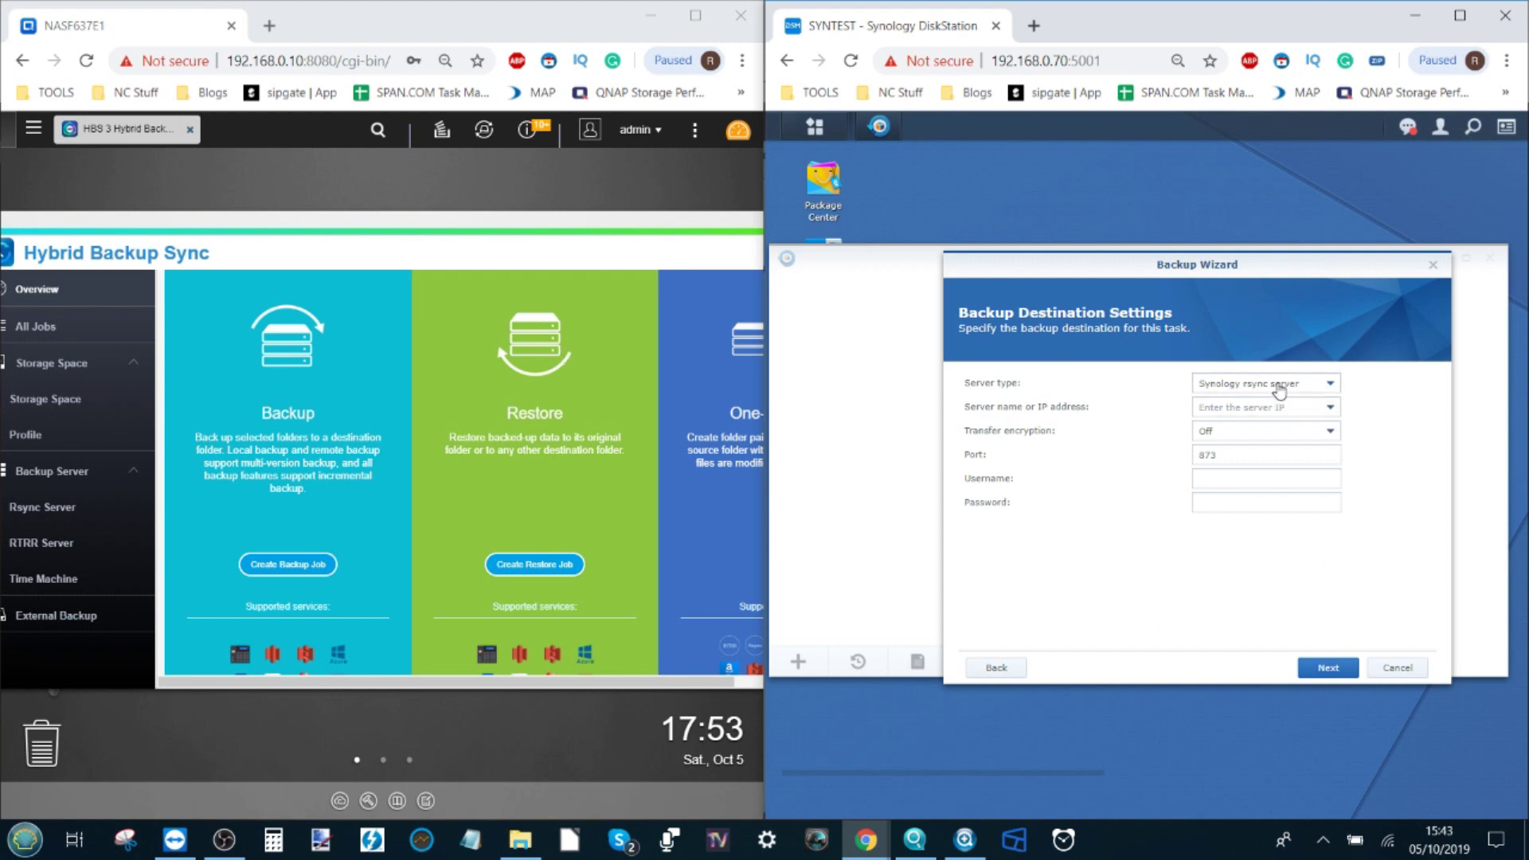
left_click(1228, 389)
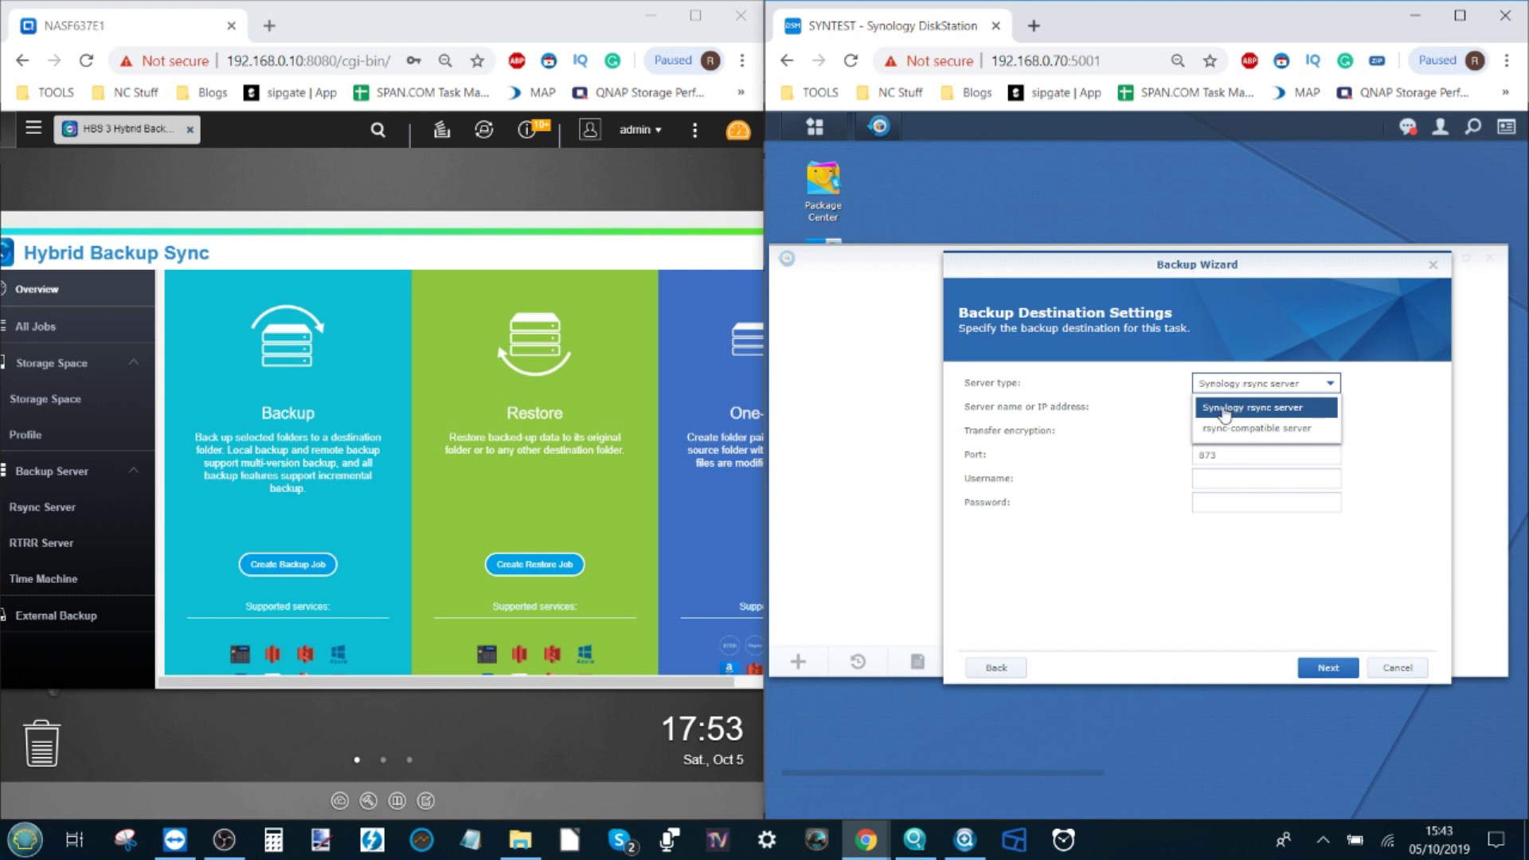
left_click(1258, 434)
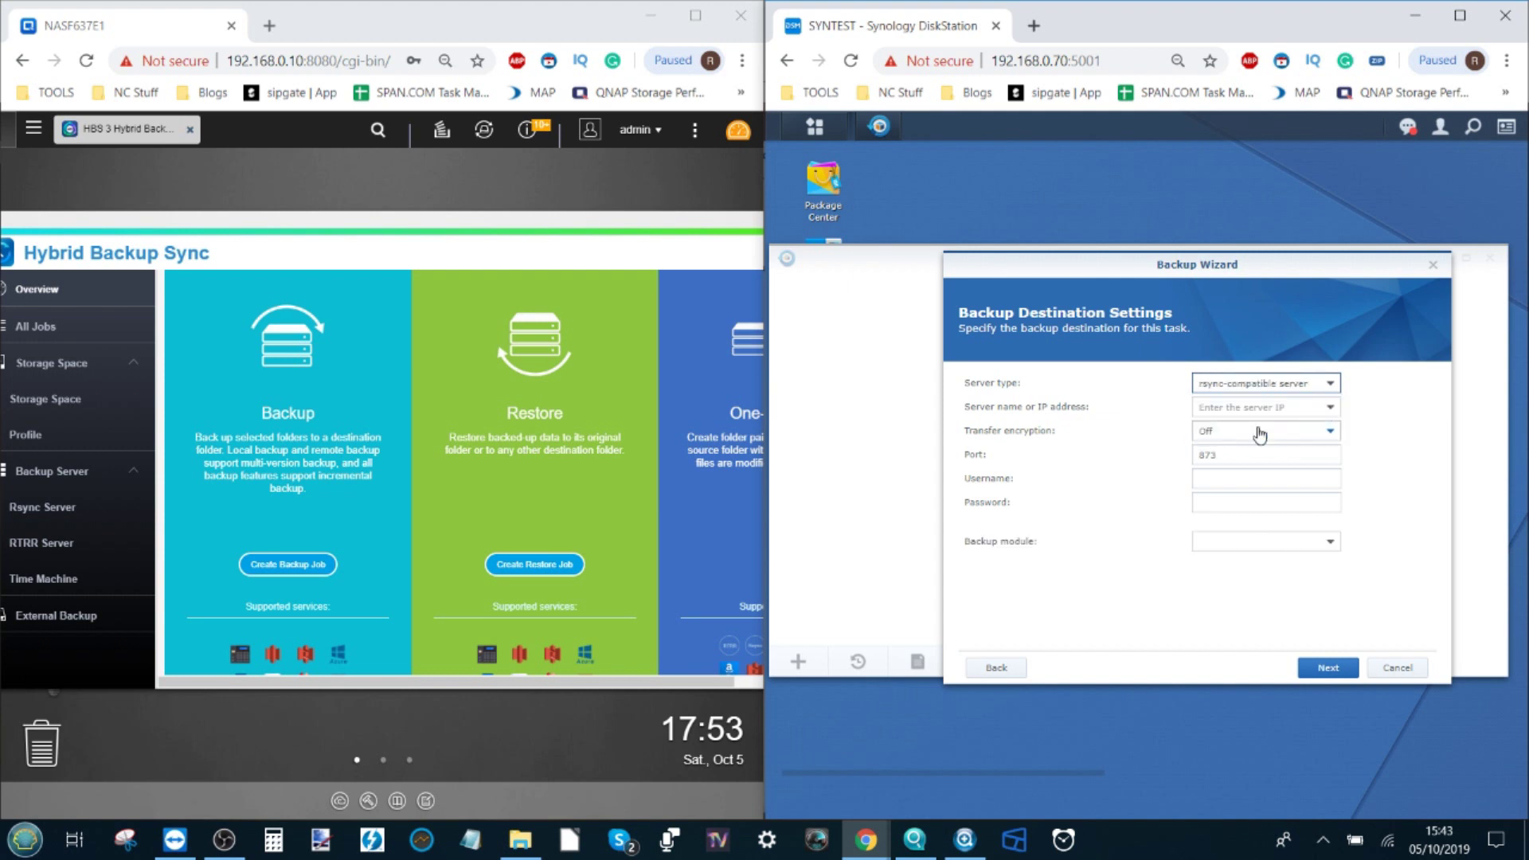
left_click(1230, 411)
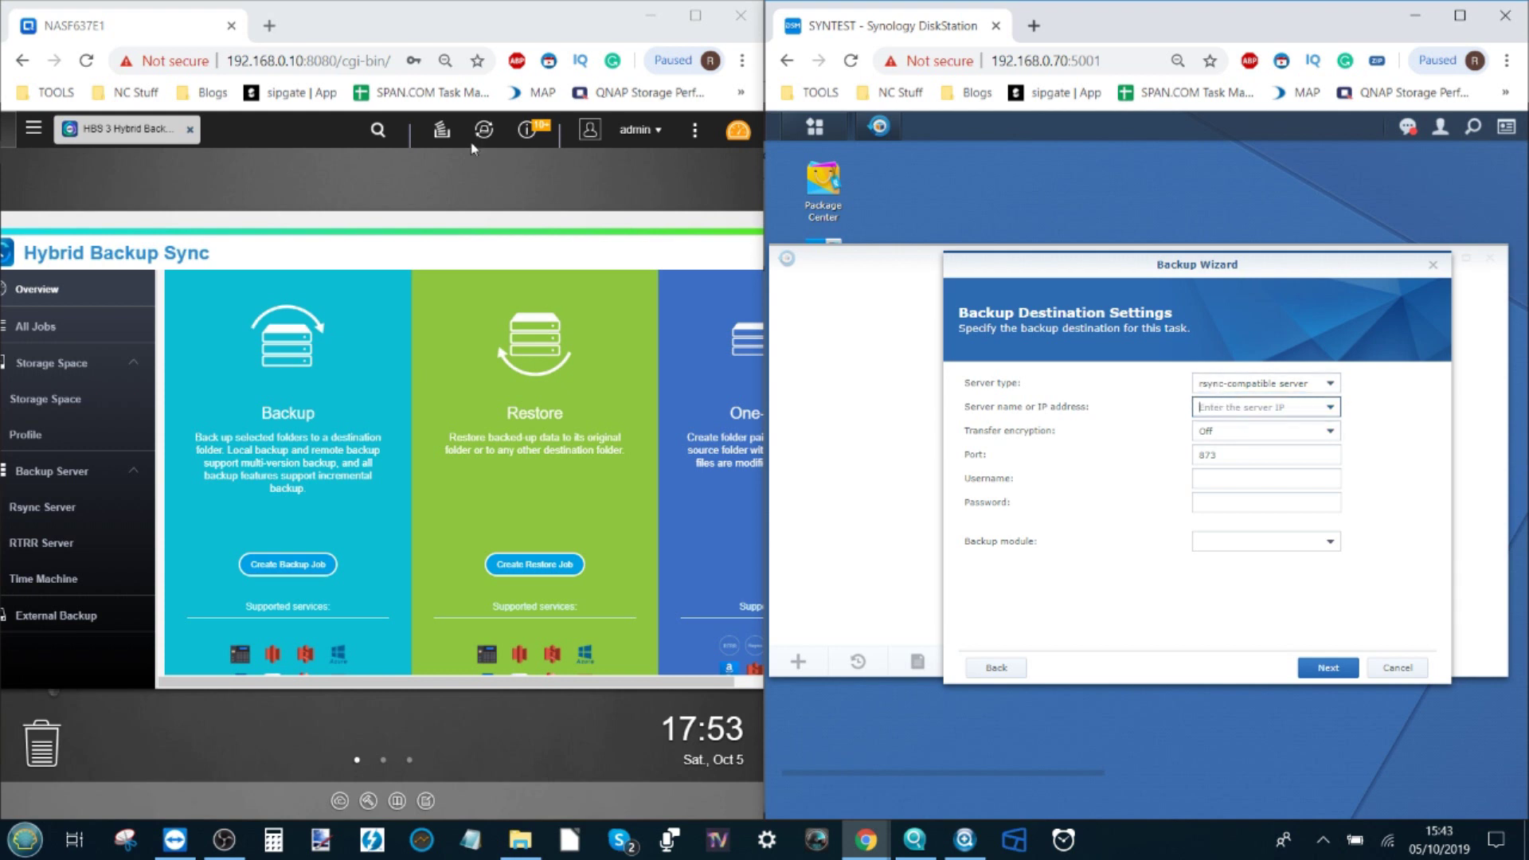
double_click(289, 63)
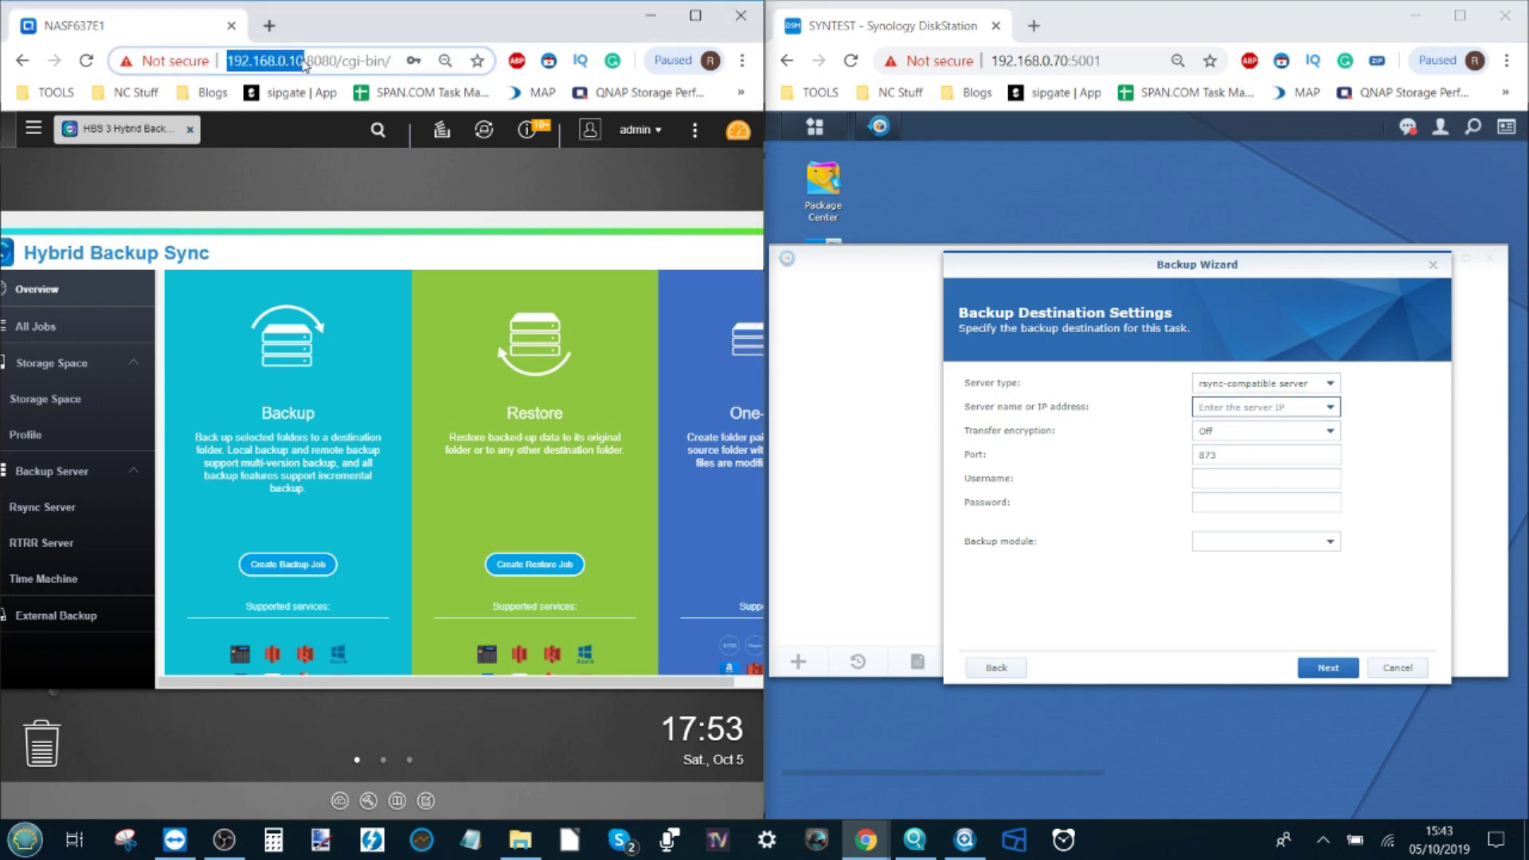
right_click(296, 64)
left_click(328, 146)
left_click(1222, 405)
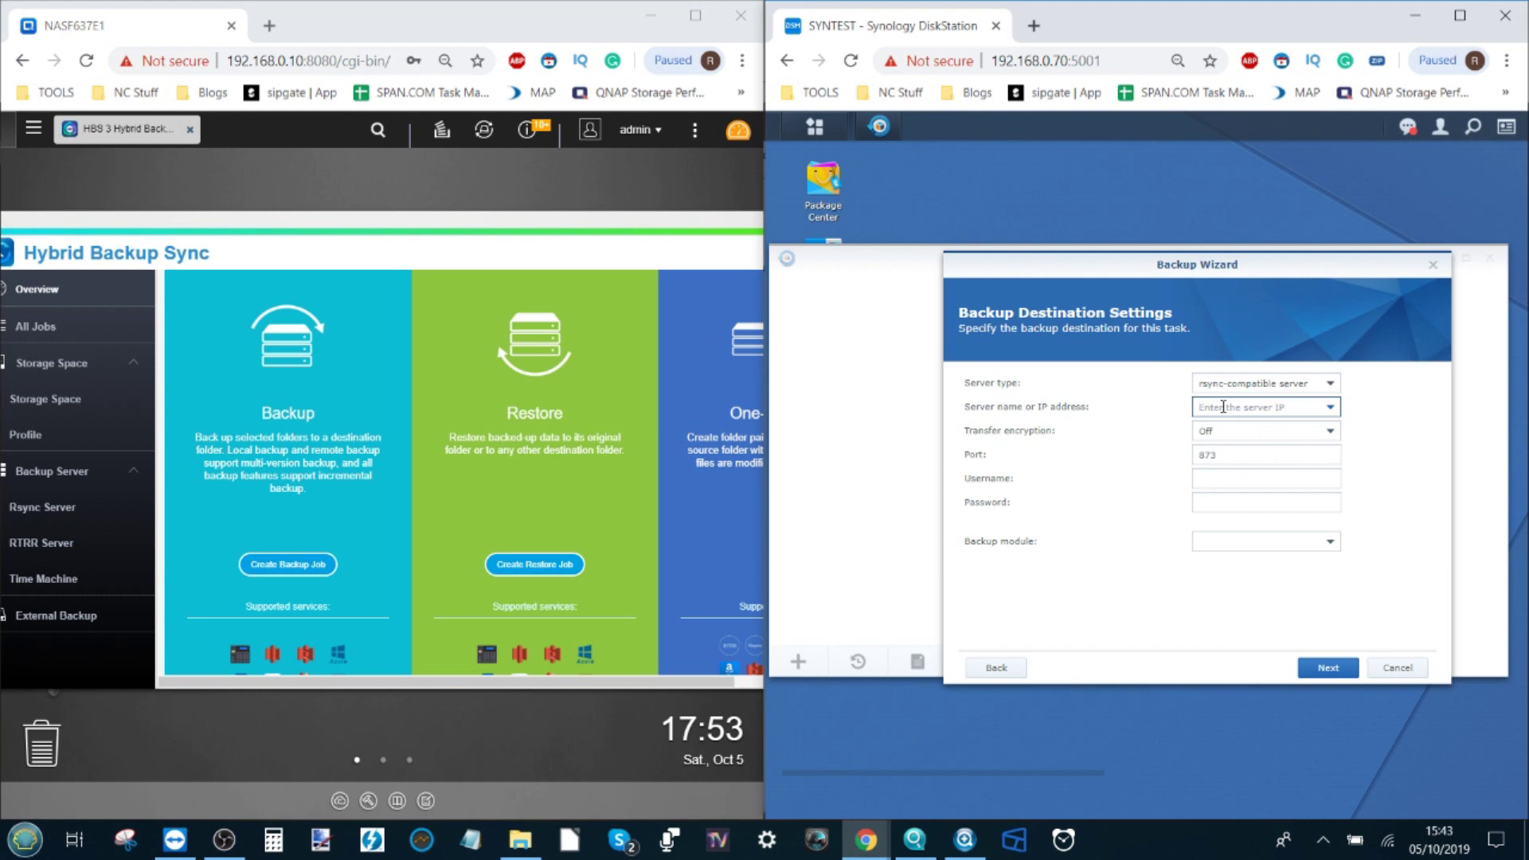
key("ctrl+v")
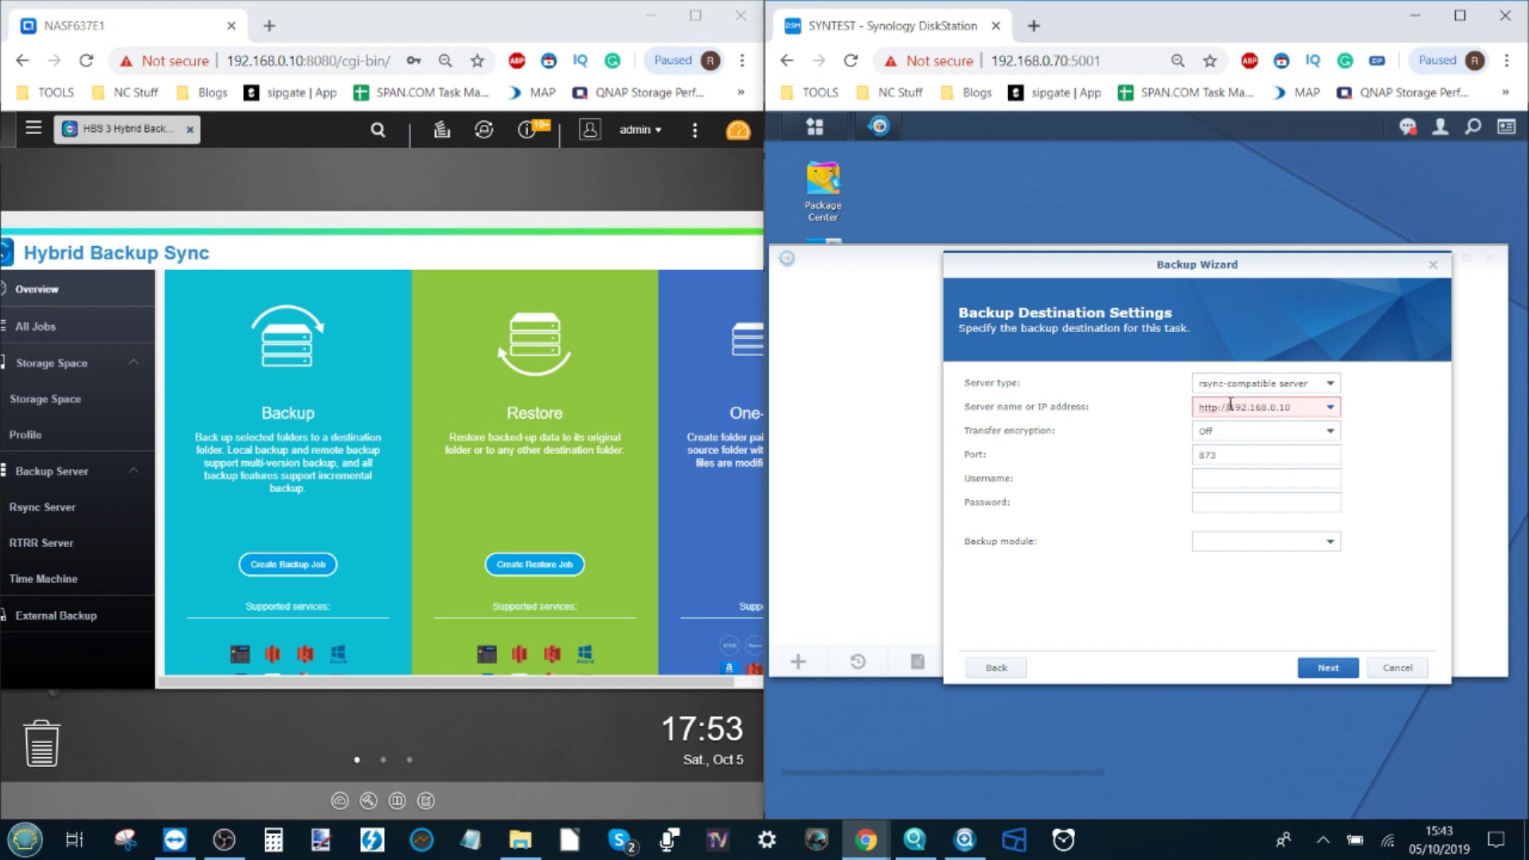
left_click_drag(1229, 405, 1195, 404)
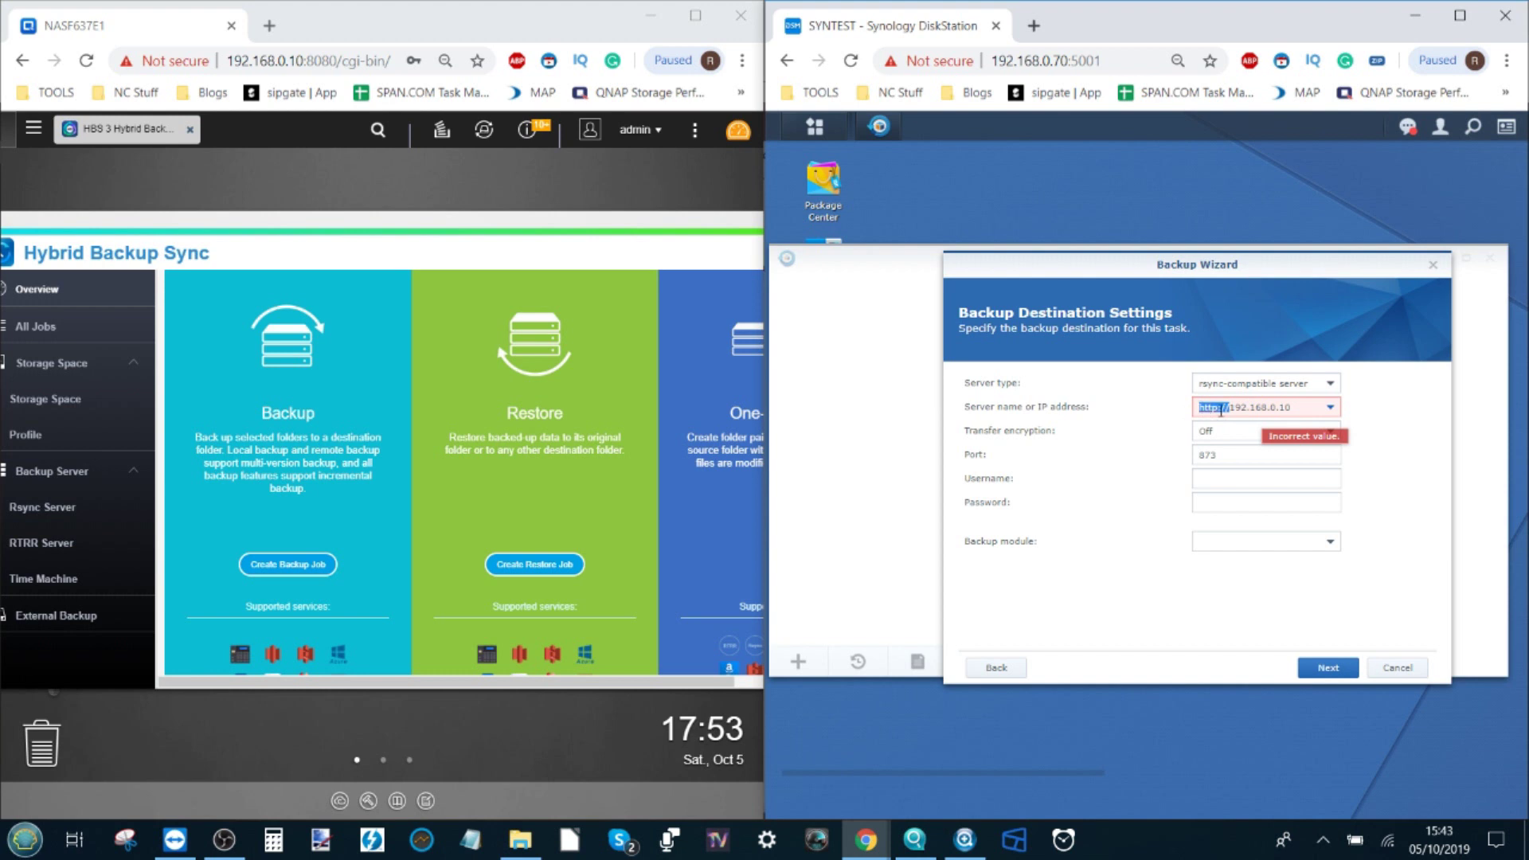
key("BackSpace")
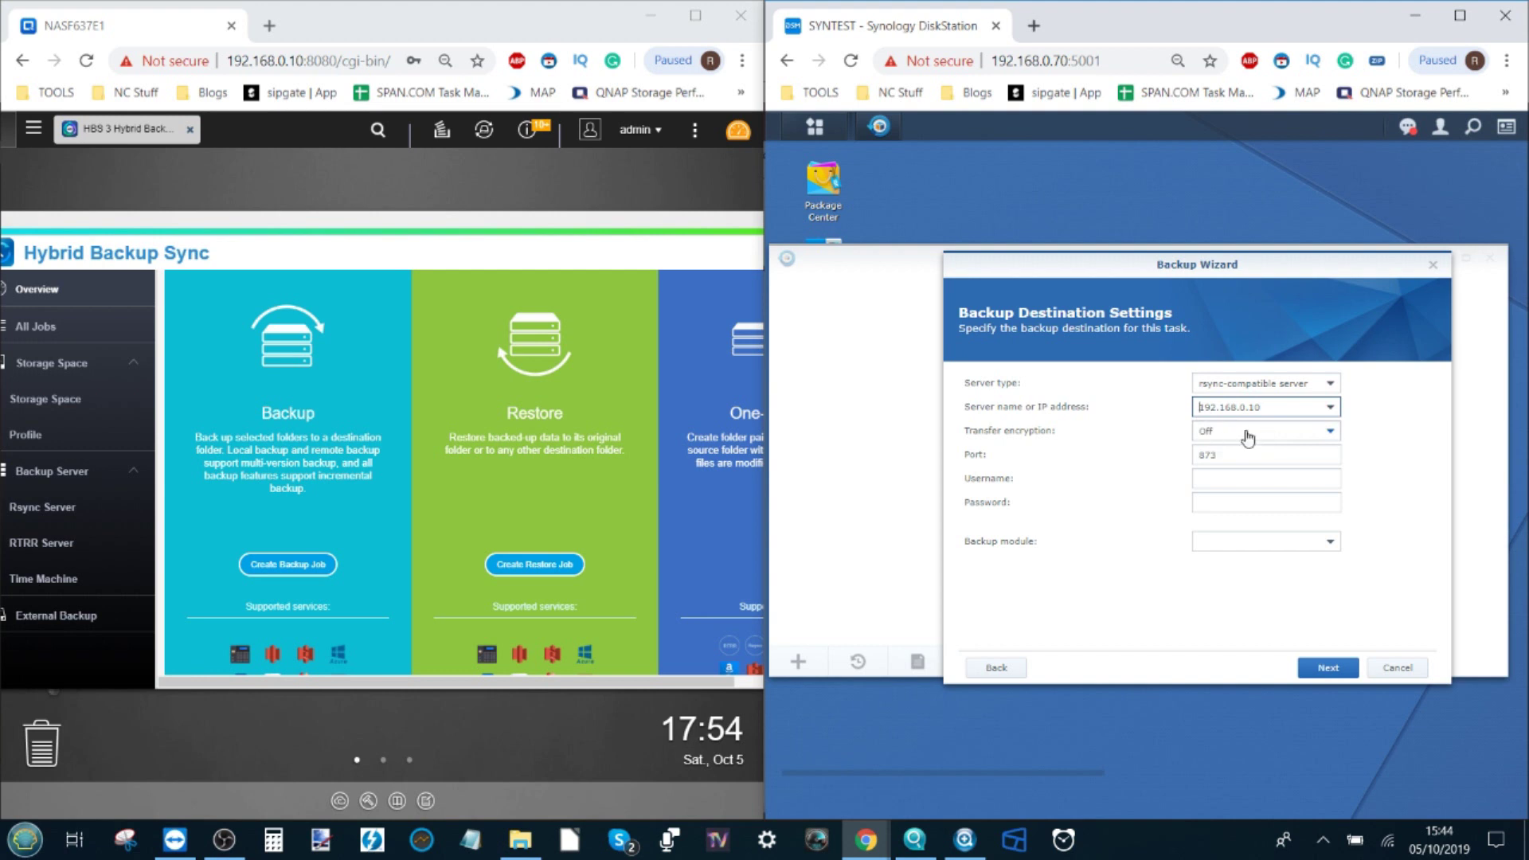
left_click(1224, 478)
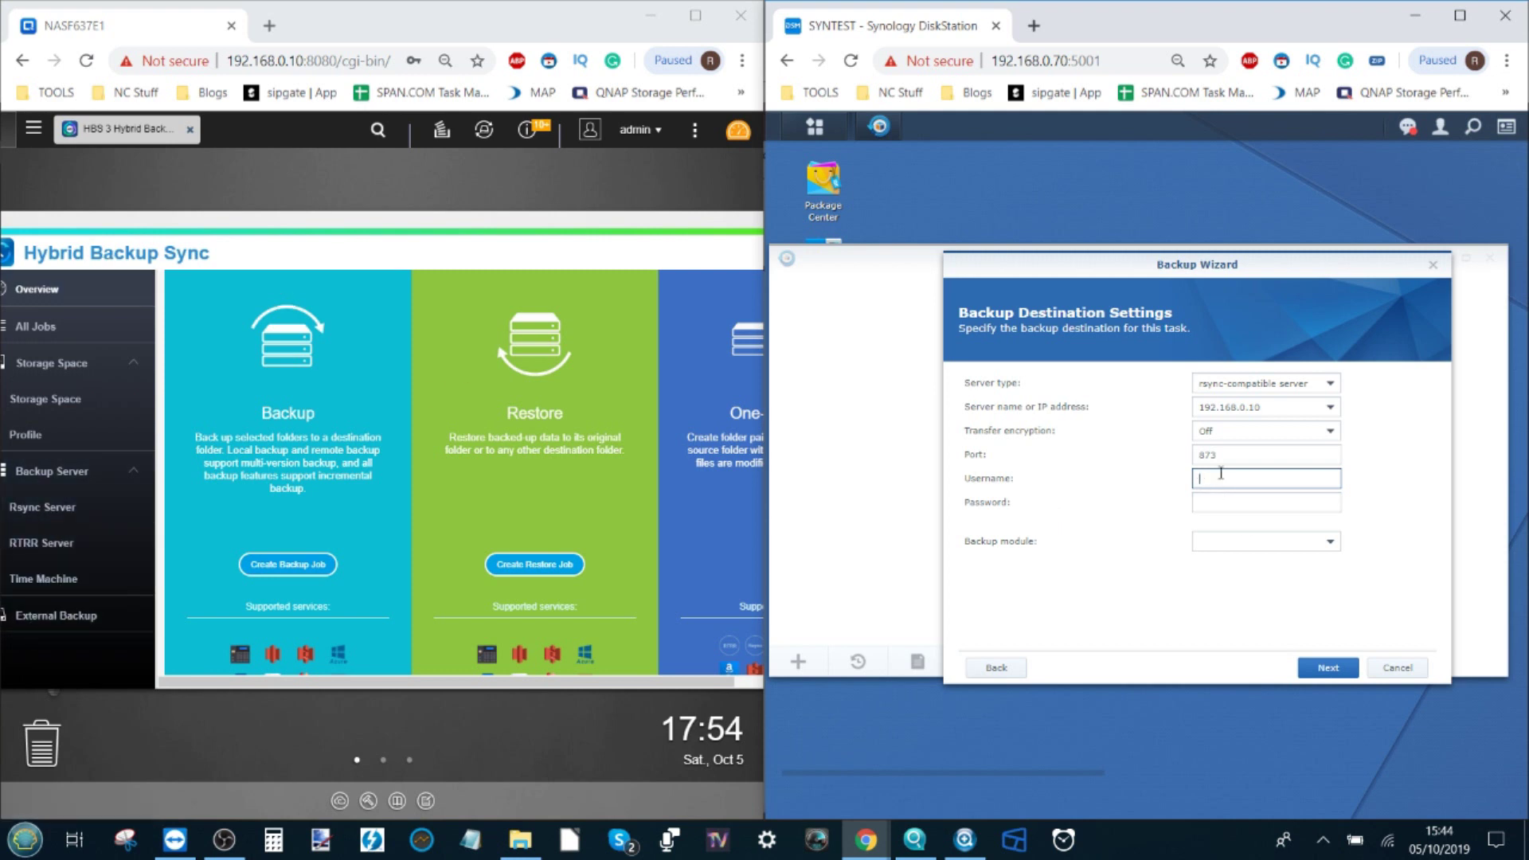
Step: Enter the admin account's login credentials and choose Recordings as the backup module
type("in")
key("Tab")
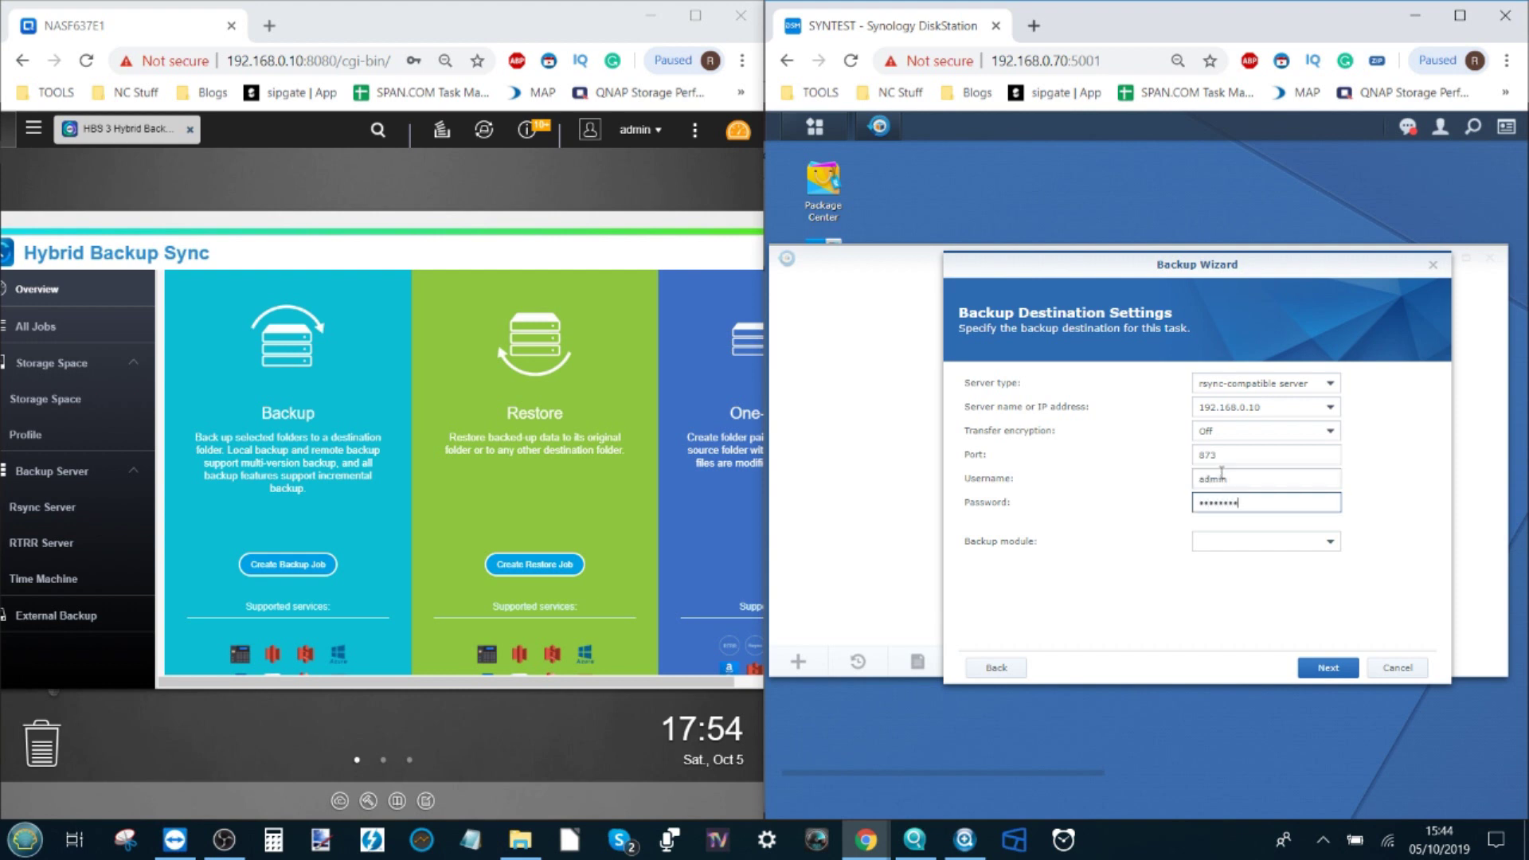
left_click(1330, 548)
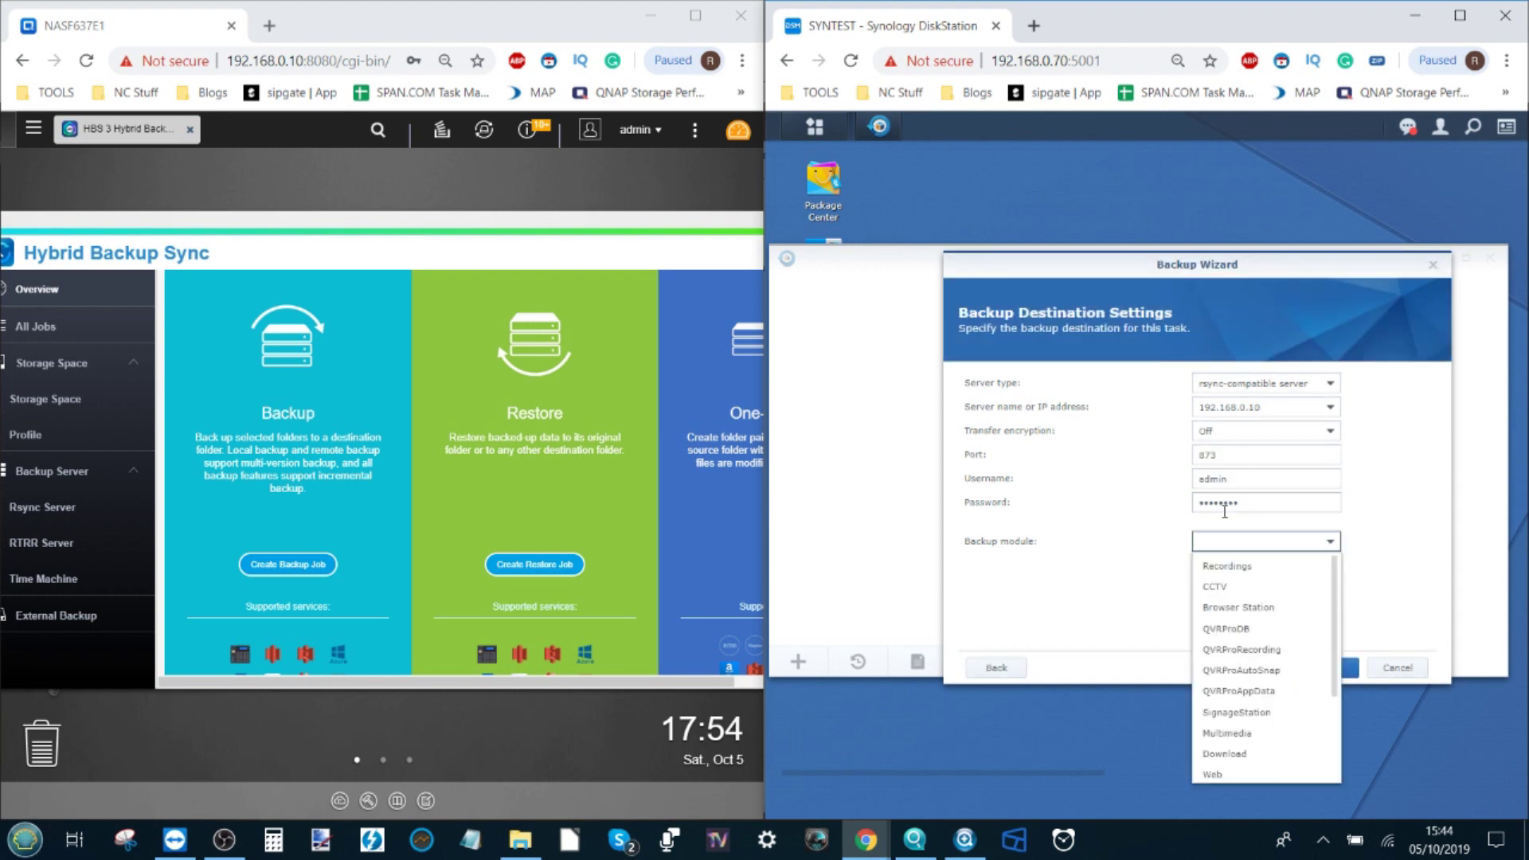
scroll(1249, 617, "down", 4)
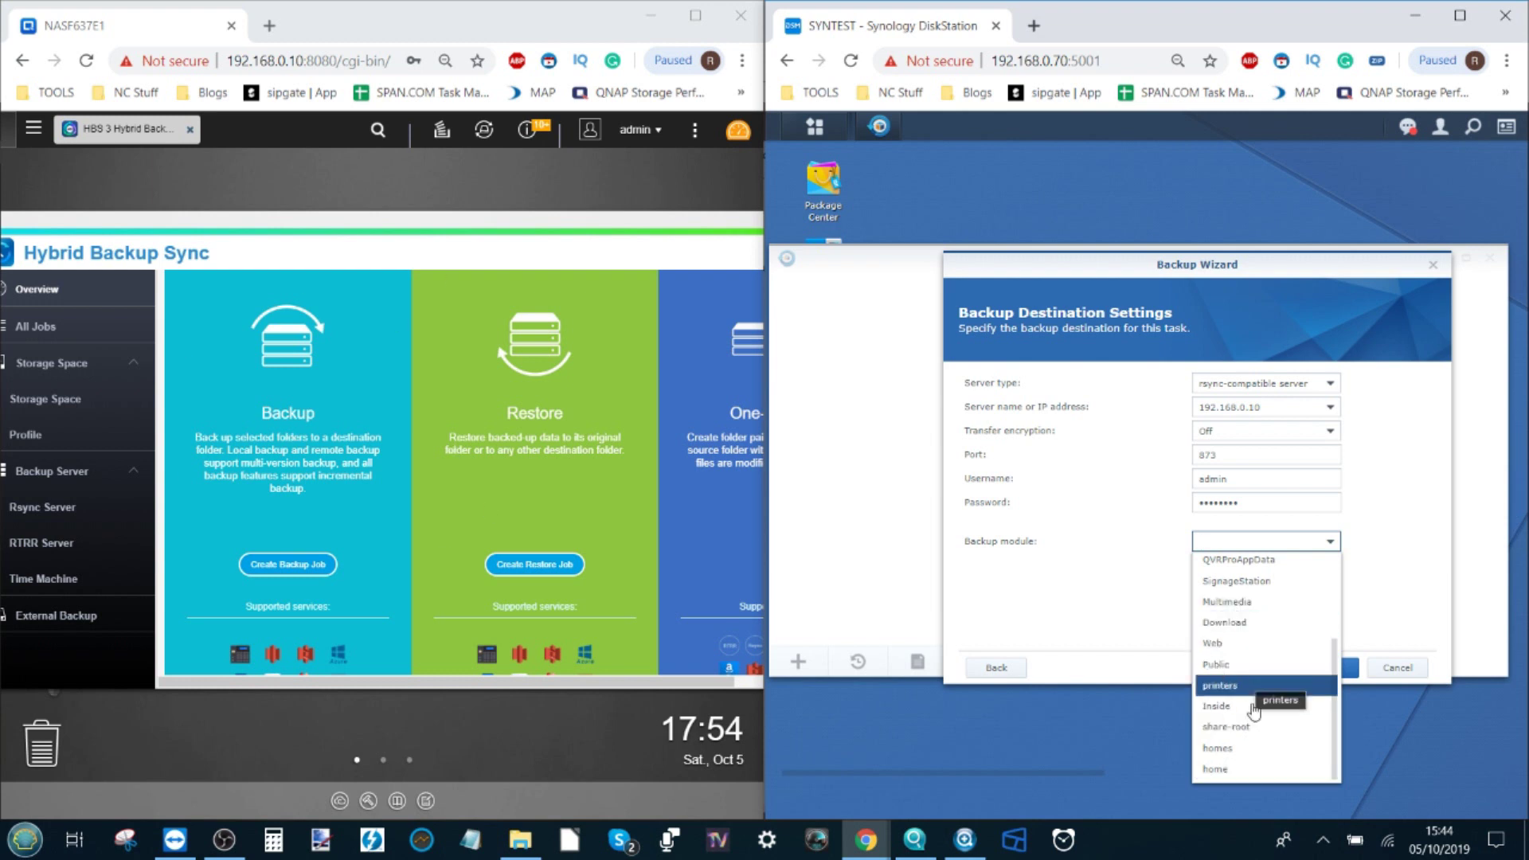
scroll(1256, 724, "up", 3)
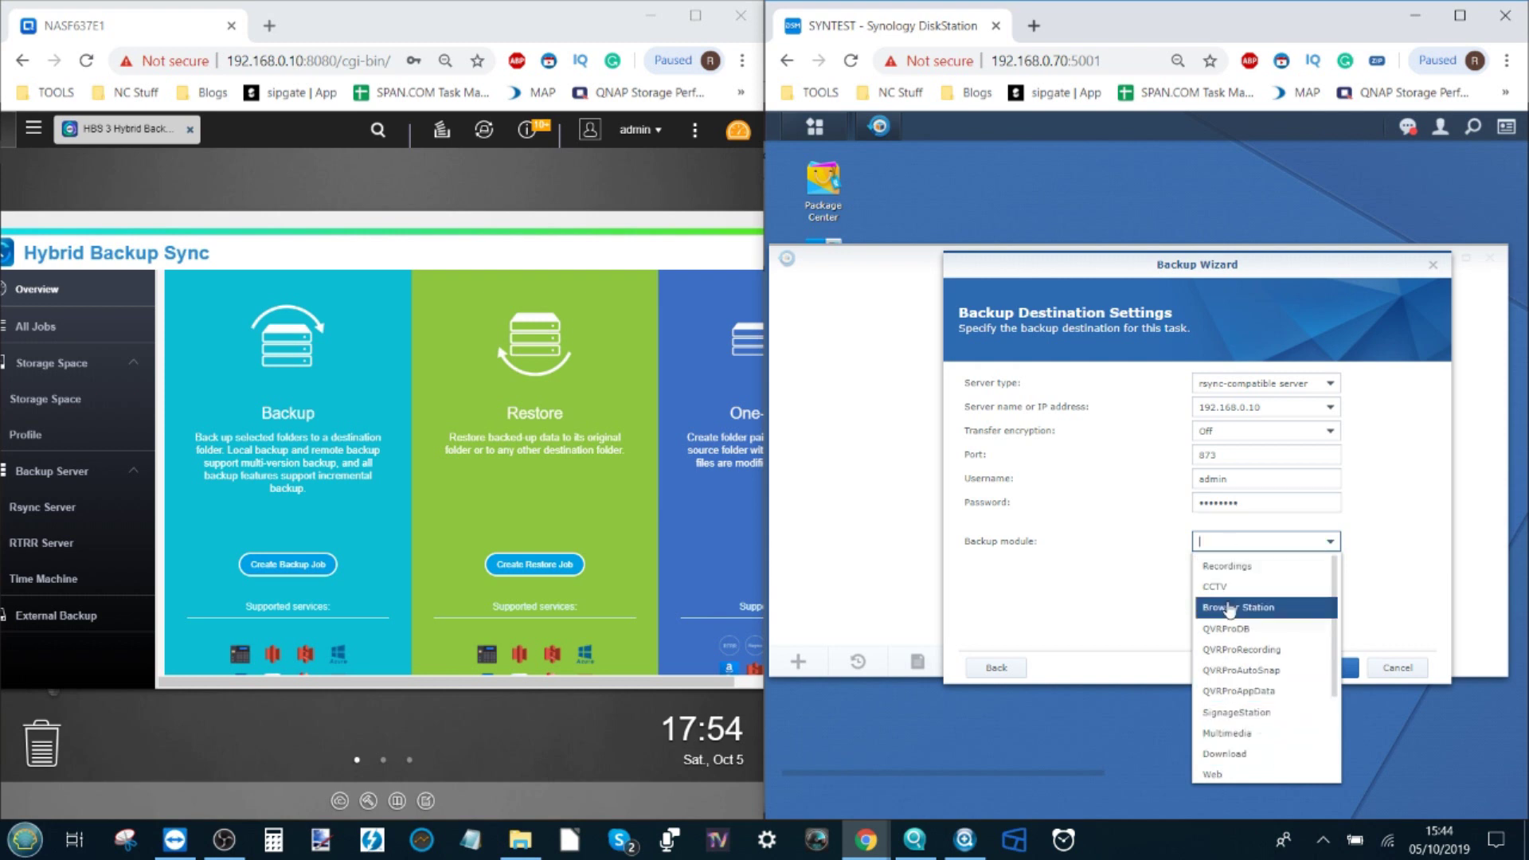
left_click(1257, 566)
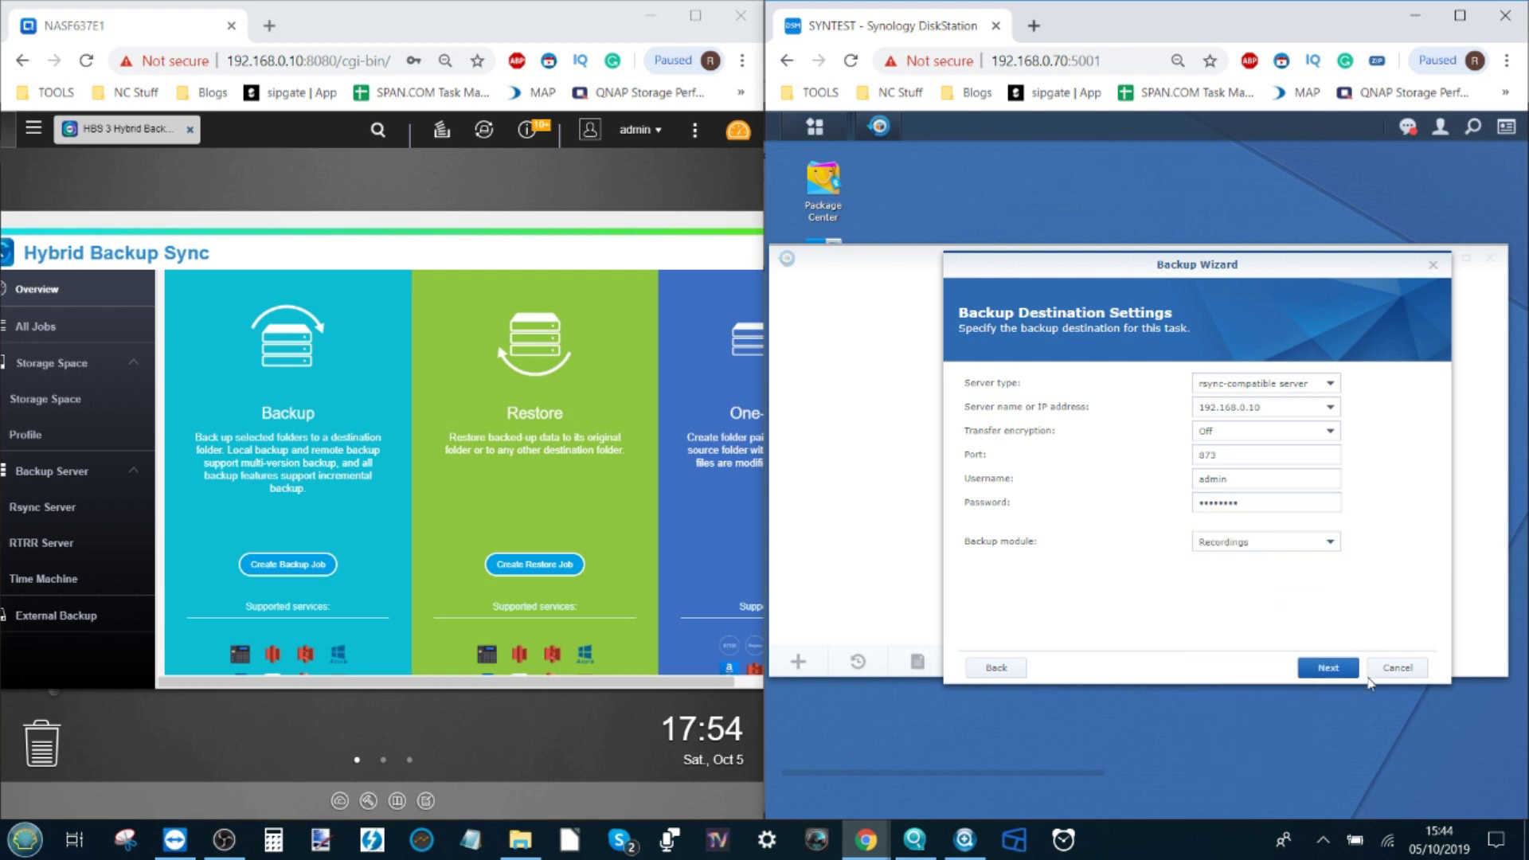
Step: Tick the music shared folder on the Data Backup page and continue to Application Backup
left_click(1328, 668)
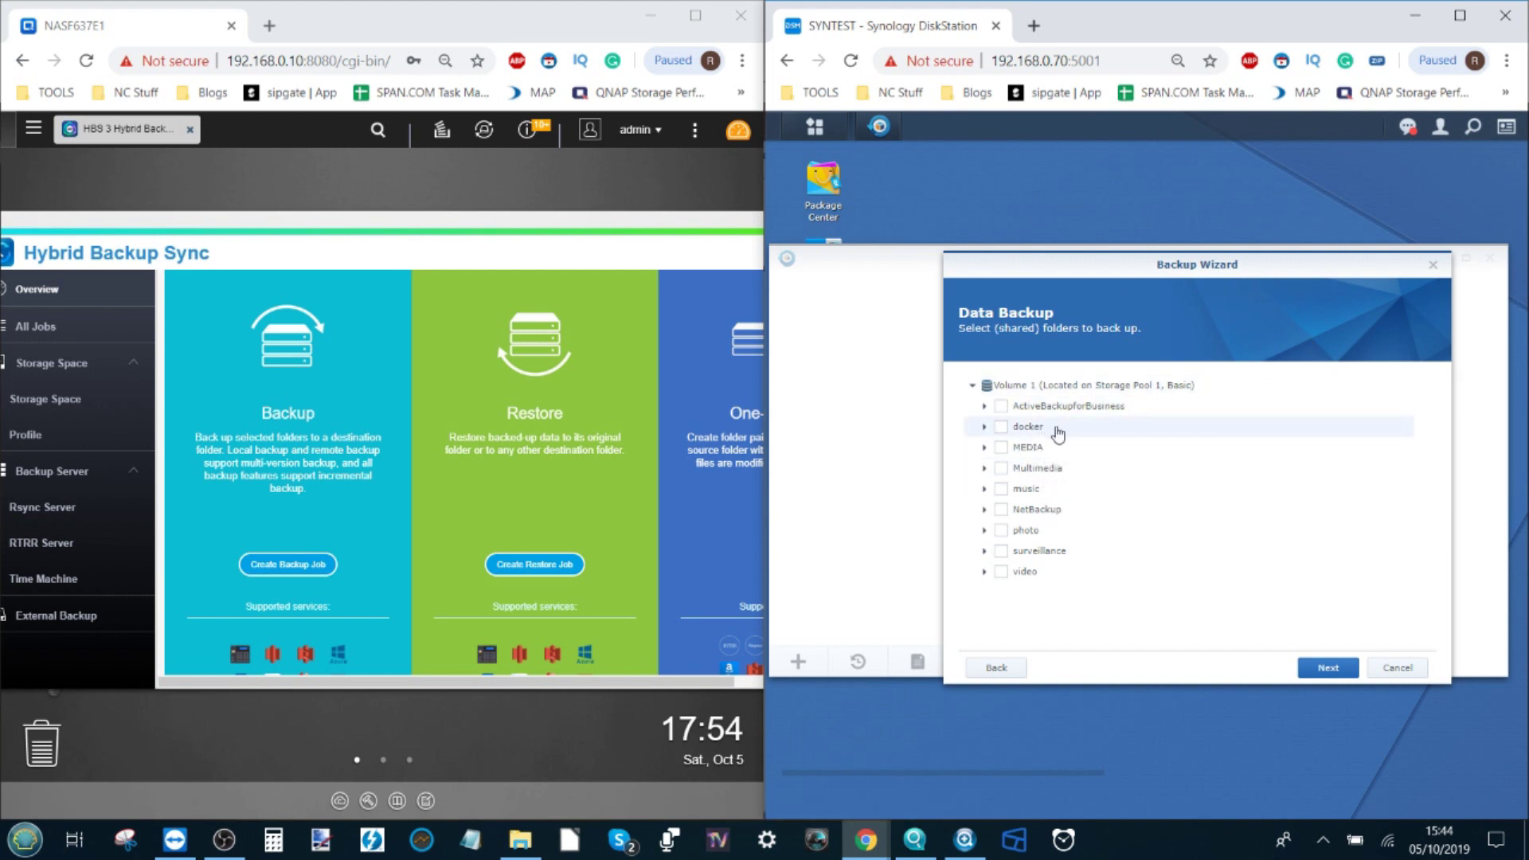
left_click(1000, 489)
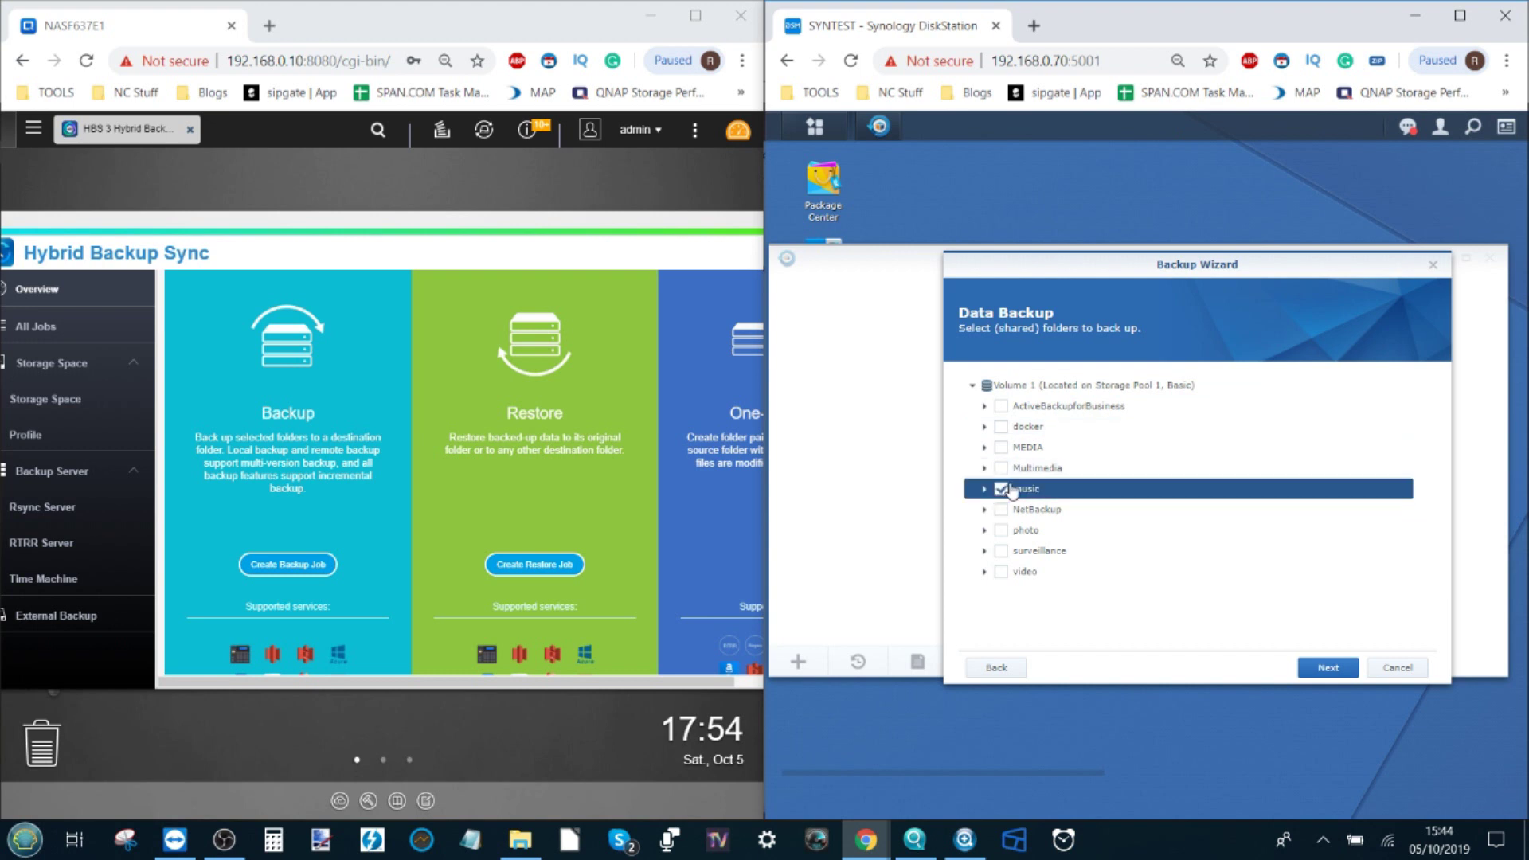
left_click(1328, 668)
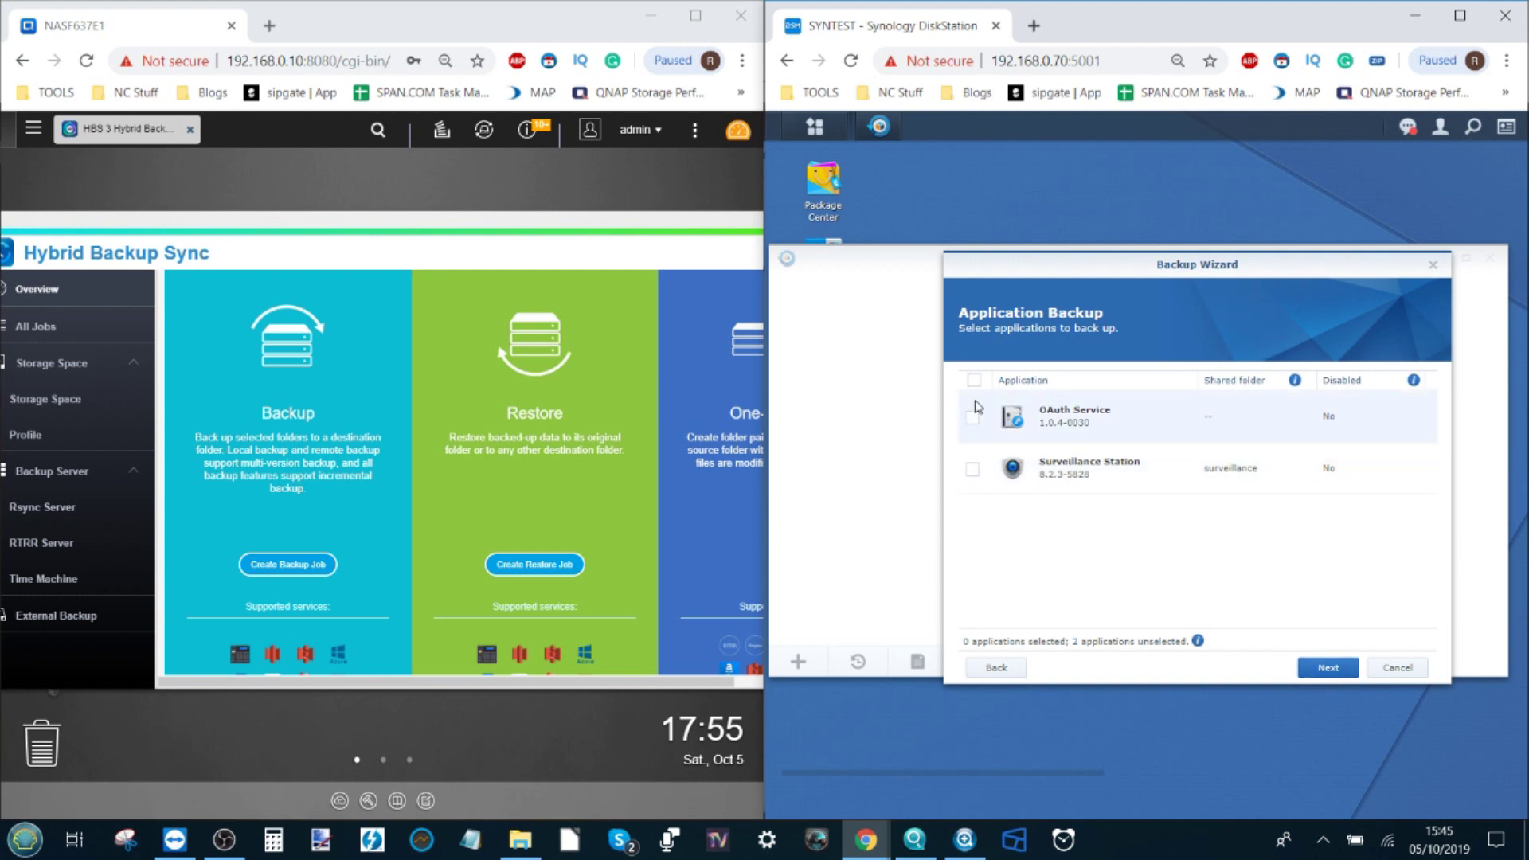
Step: Keep the default backup settings with a Daily 03:00 schedule, apply, and decline backing up now
left_click(1328, 669)
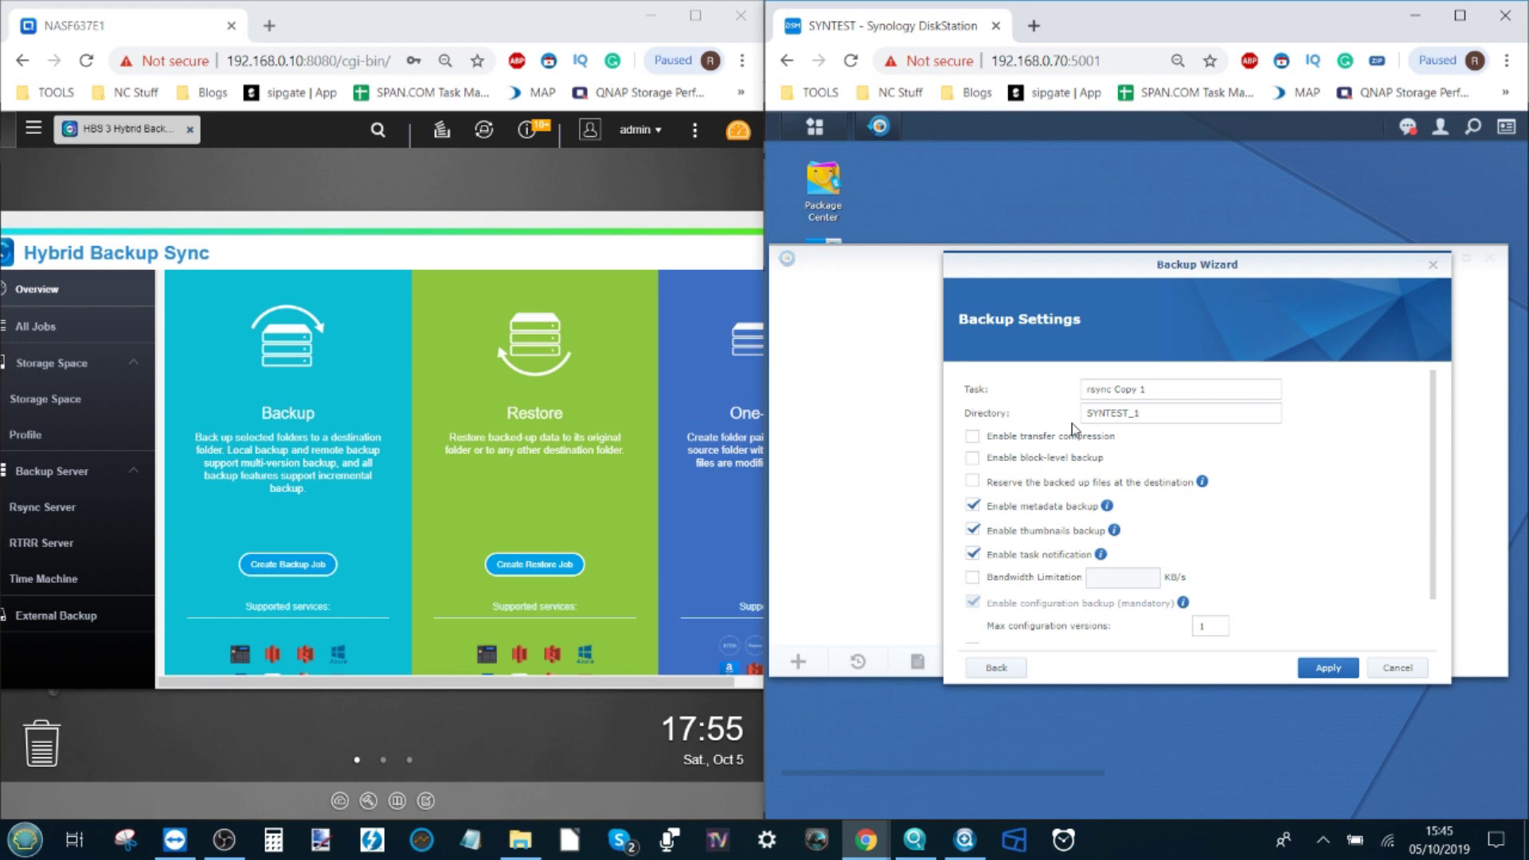
scroll(1075, 430, "up", 1)
scroll(1107, 455, "down", 1)
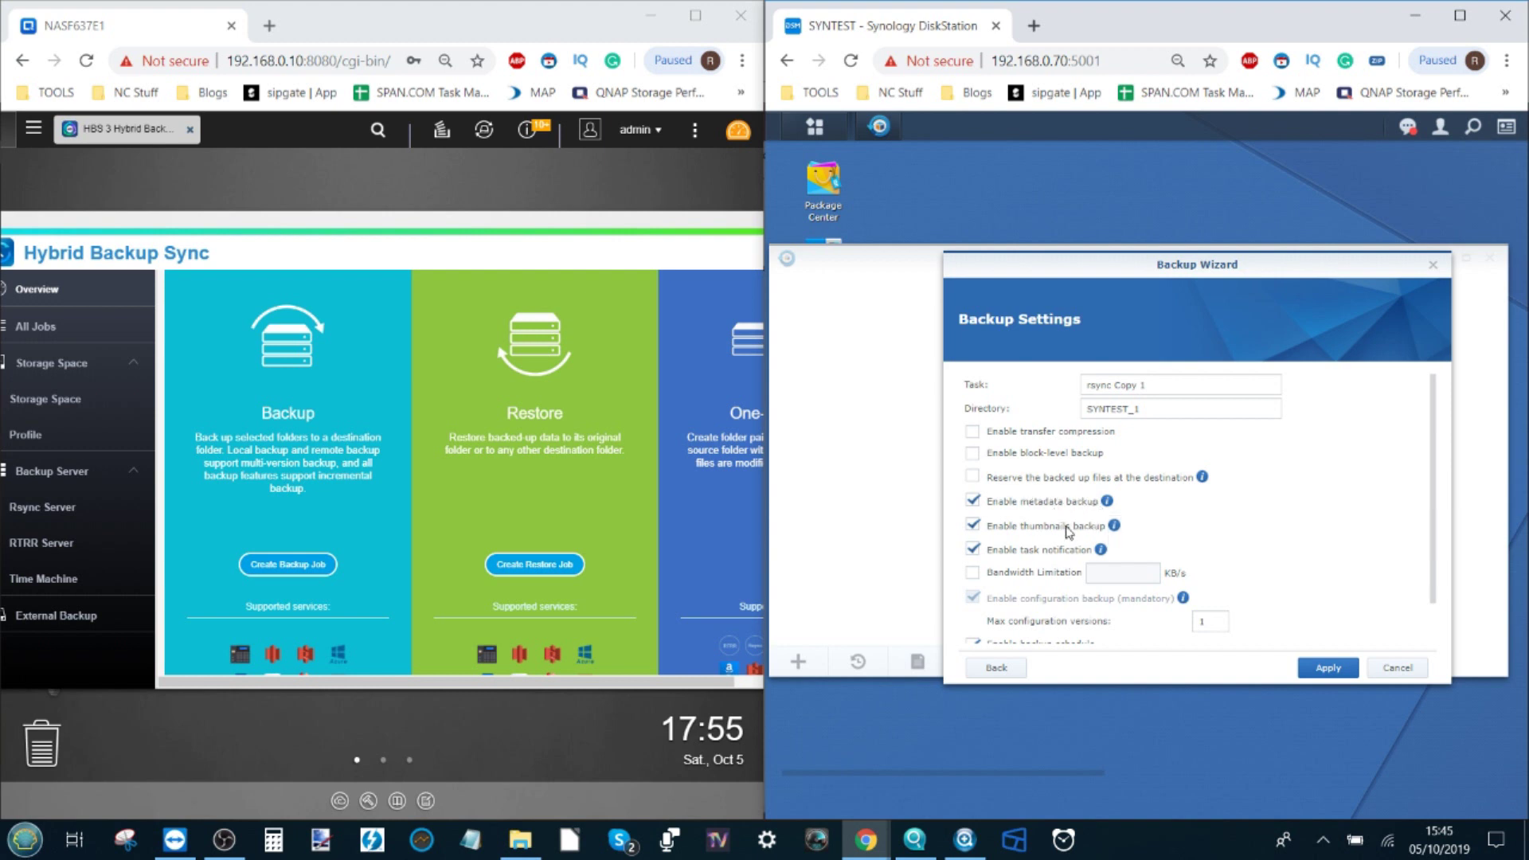
scroll(1121, 554, "down", 1)
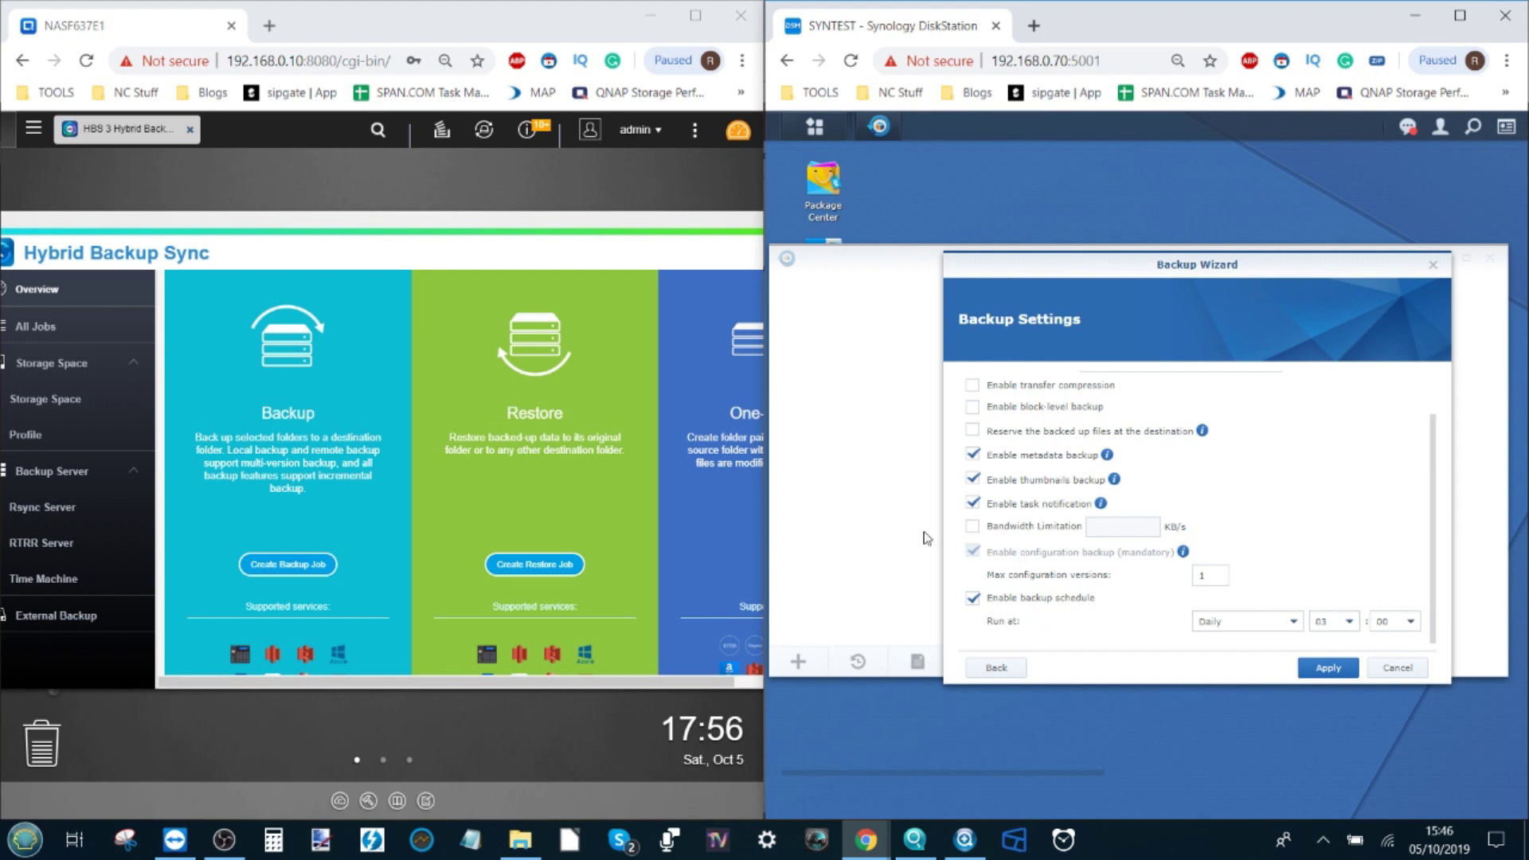
left_click(1339, 671)
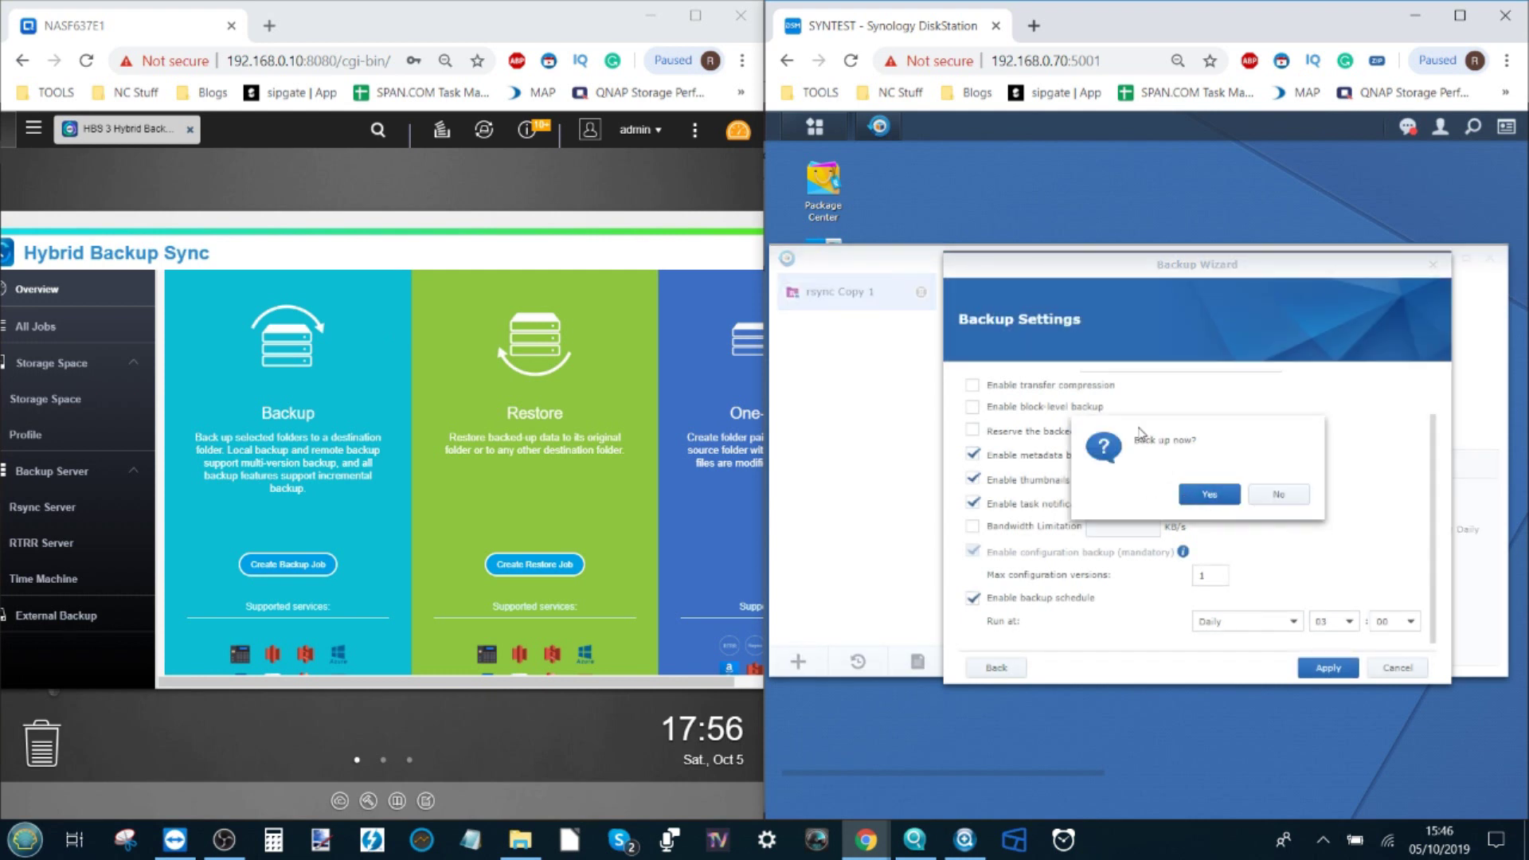
left_click(1276, 498)
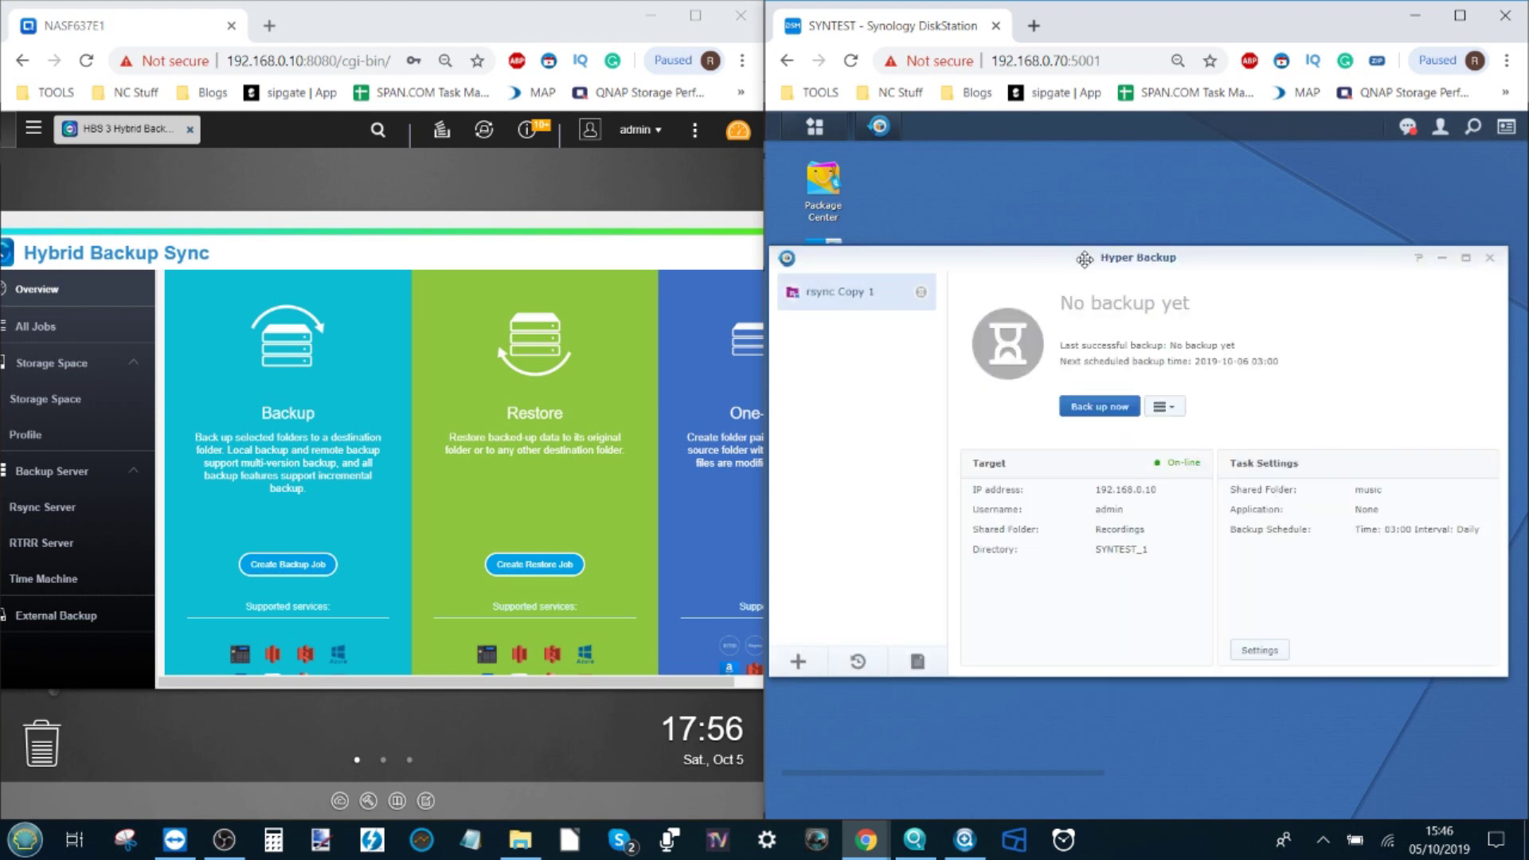
Step: Move the Hyper Backup window right to show the rsync Copy 1 task overview
left_click_drag(1084, 259, 1123, 257)
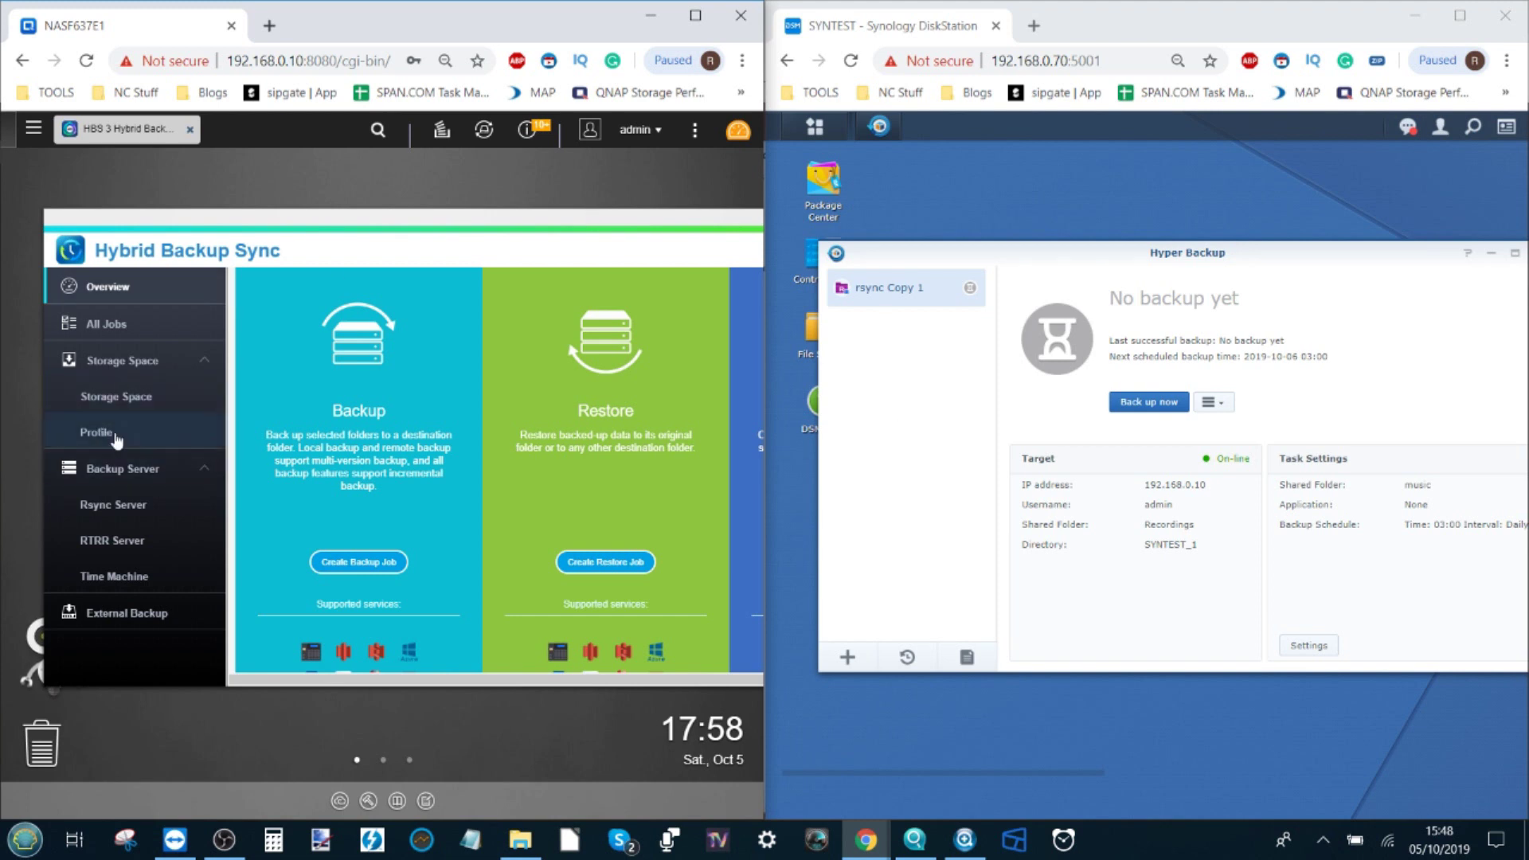
Step: From All Jobs, create a one-way Local to Remote sync job using the Rsync protocol
left_click(116, 327)
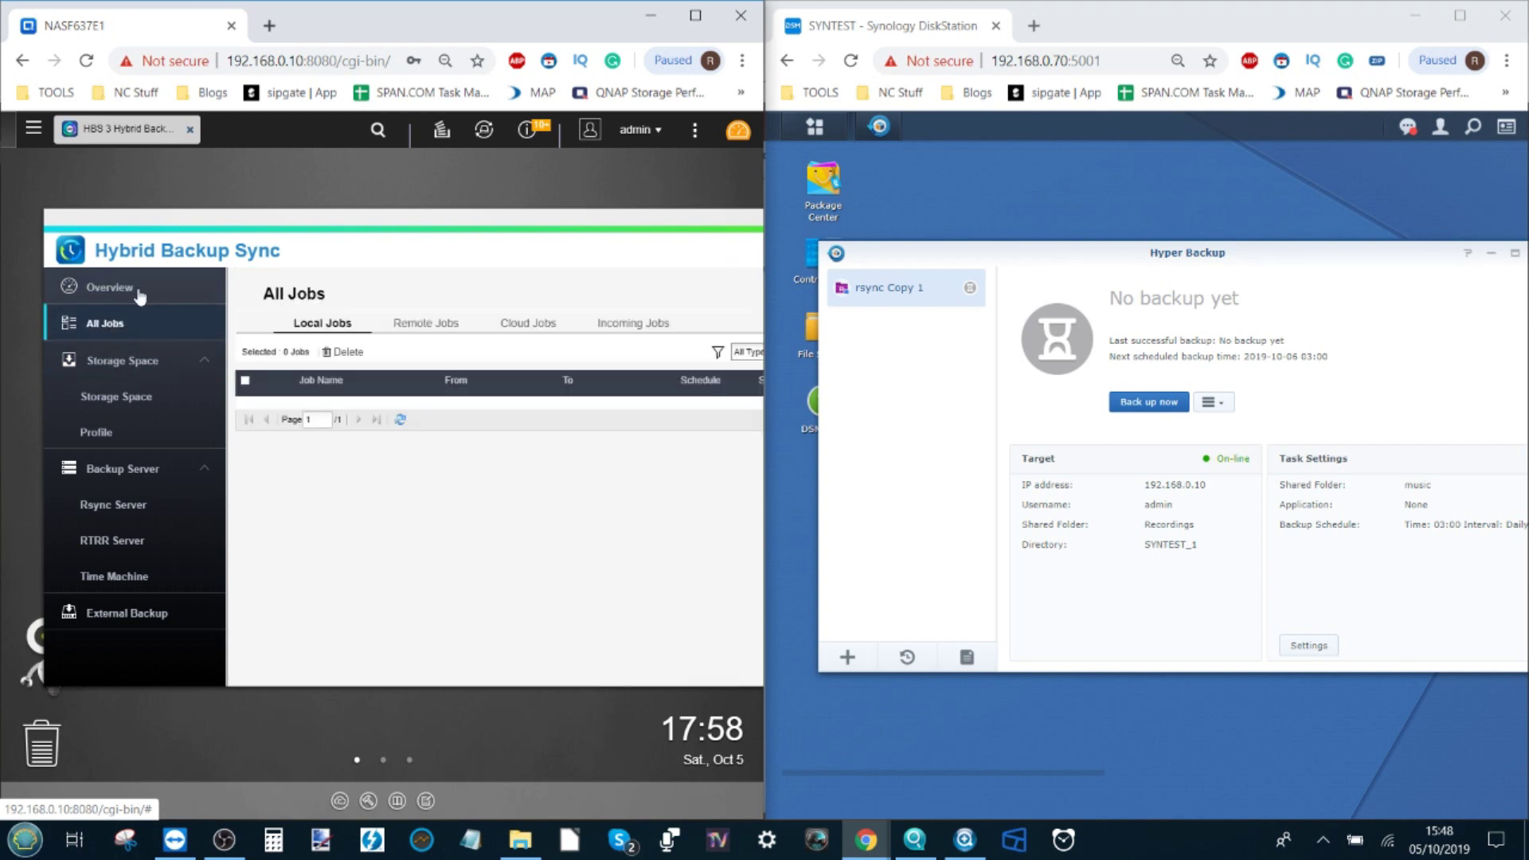
left_click_drag(528, 213, 274, 215)
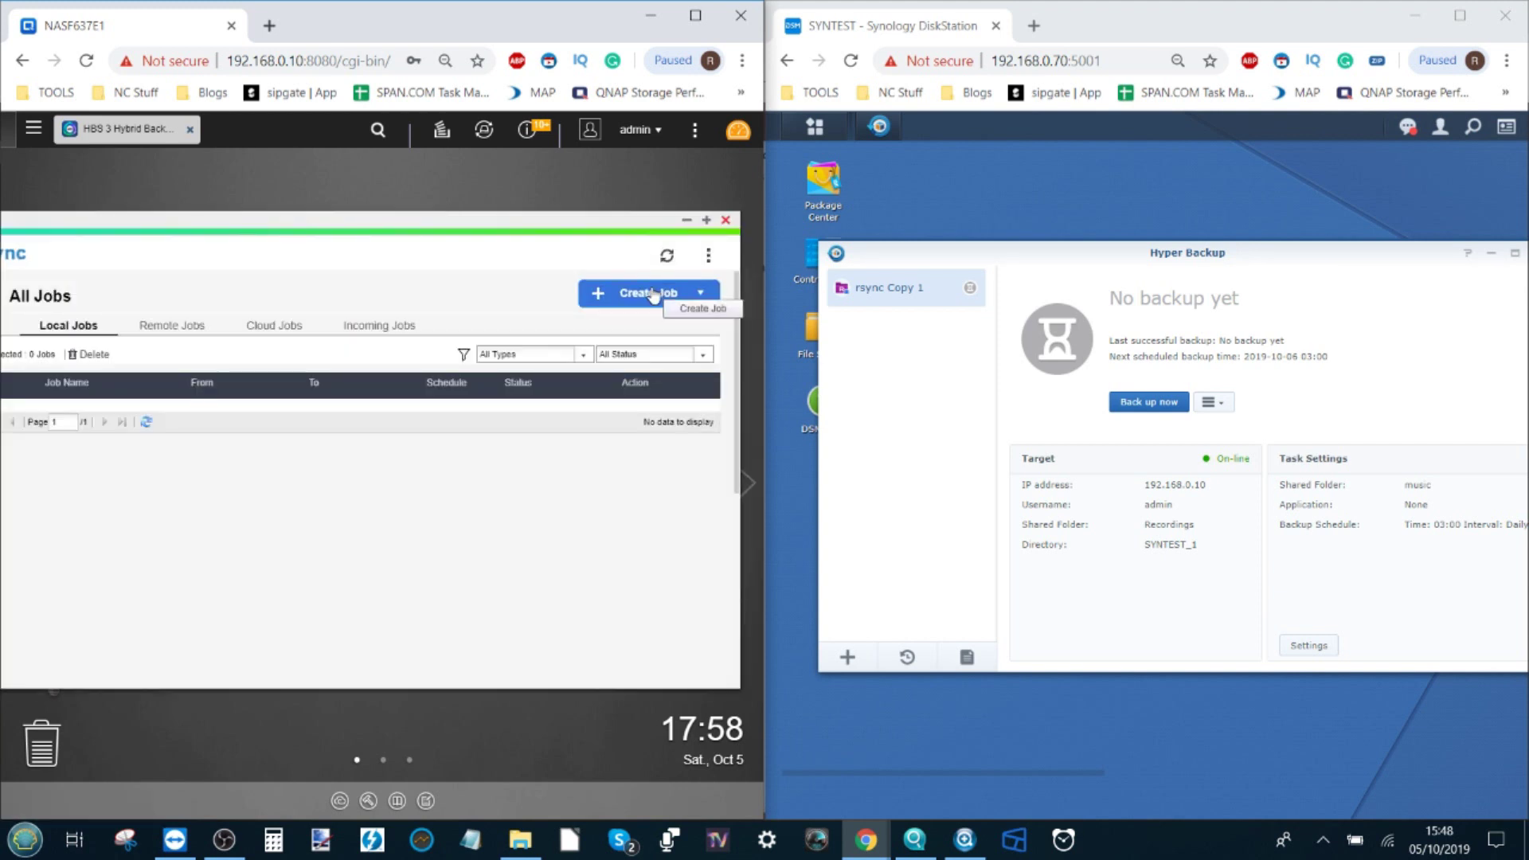
left_click(653, 295)
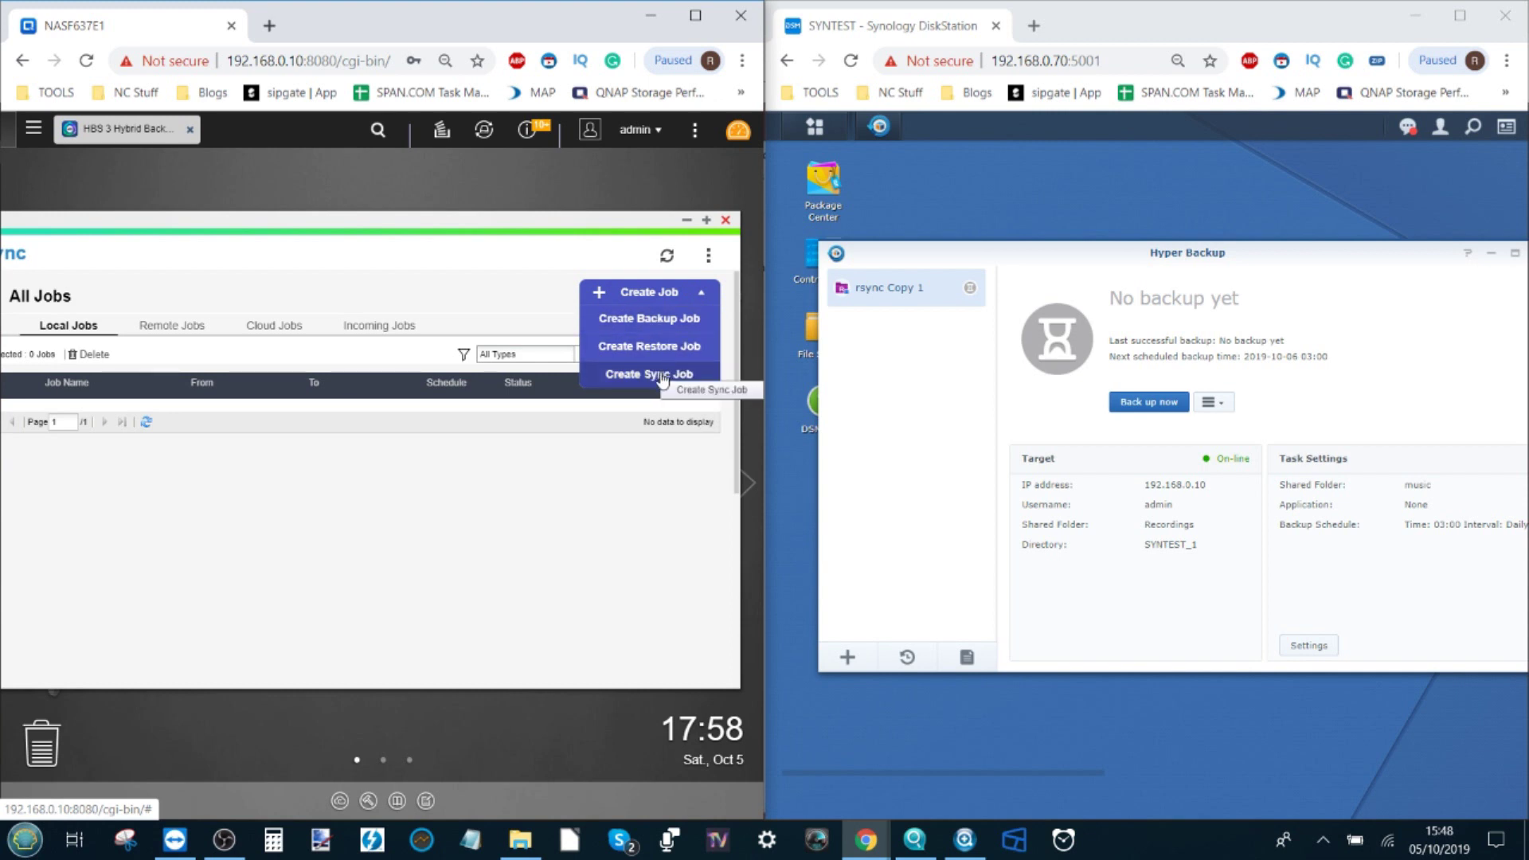
left_click(662, 377)
left_click_drag(364, 227, 473, 223)
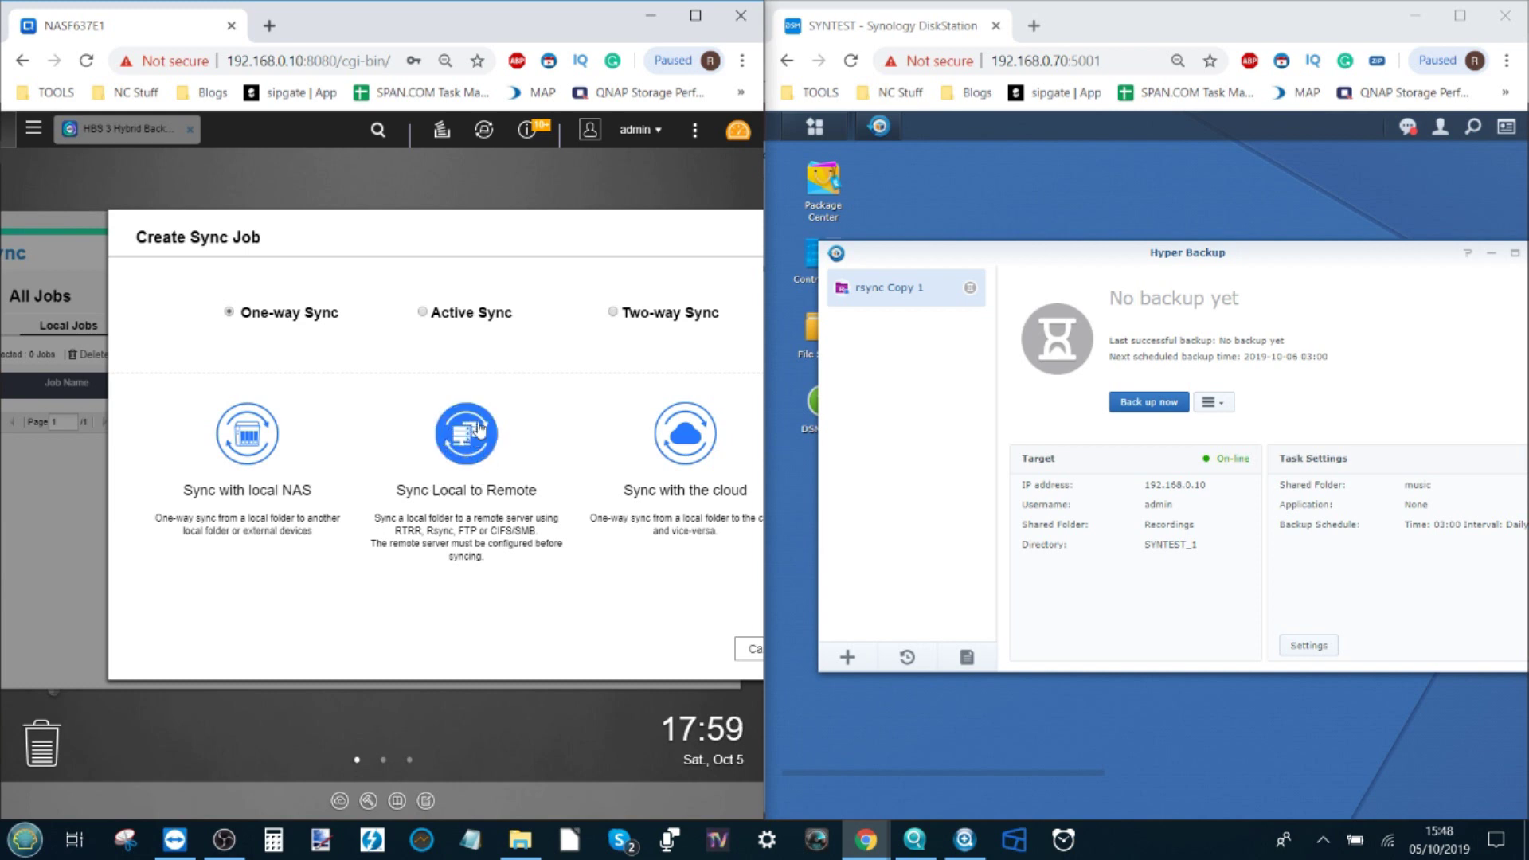
left_click(478, 430)
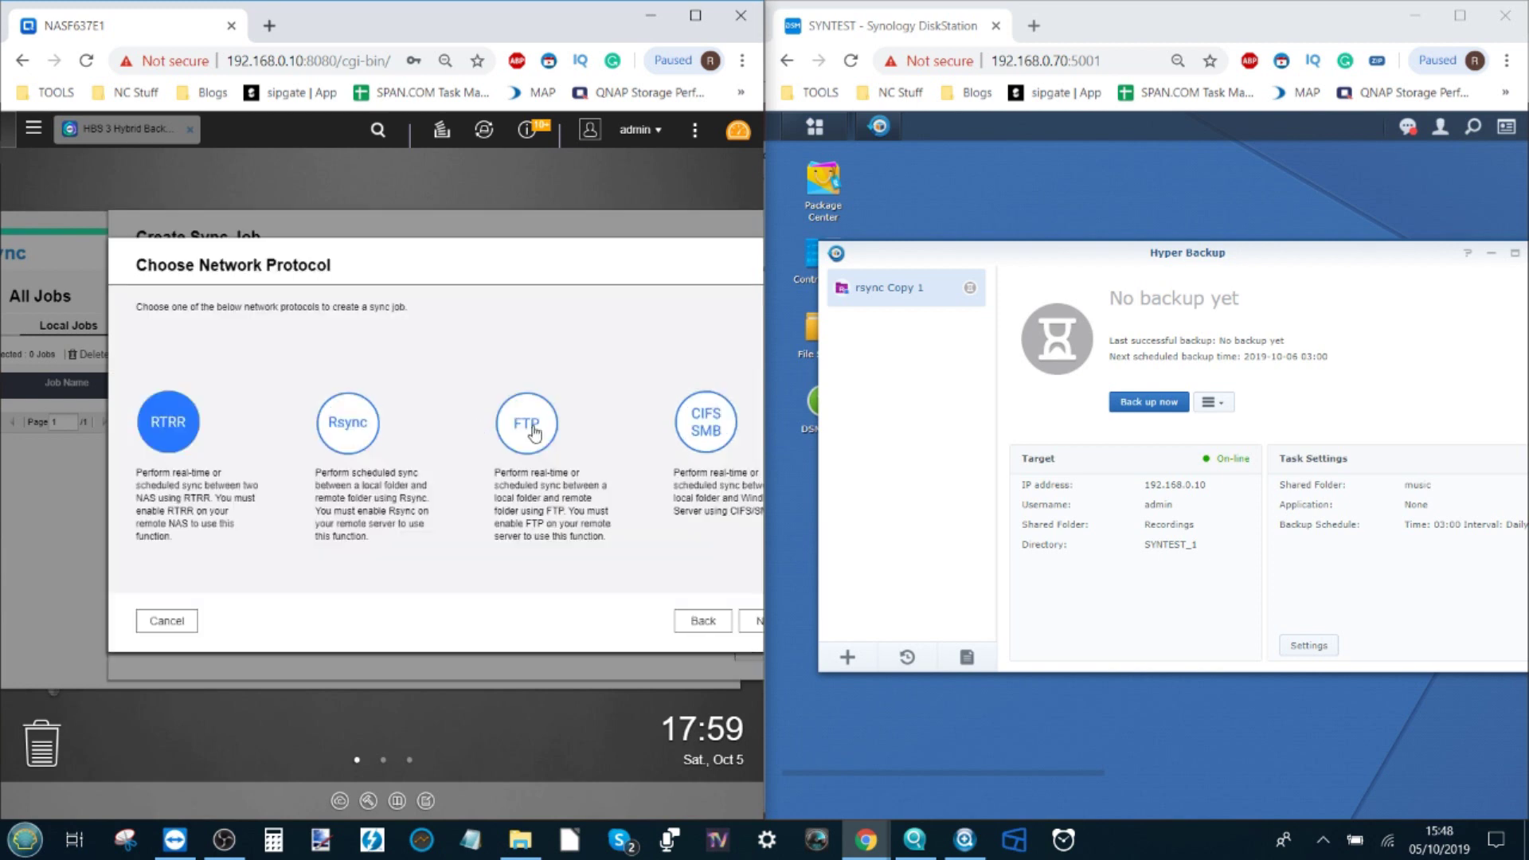
left_click(362, 434)
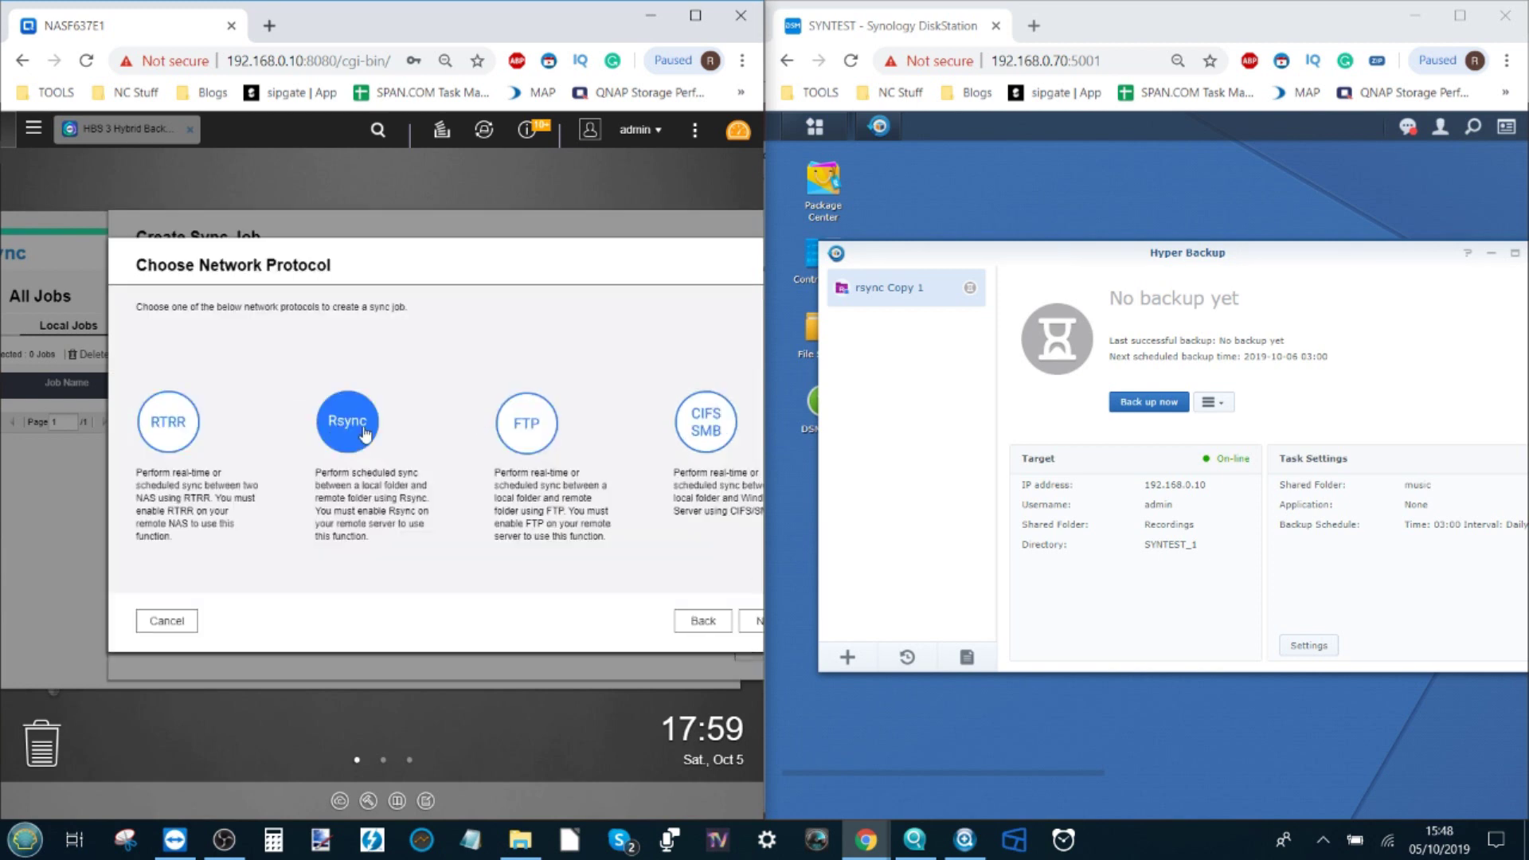
left_click(753, 623)
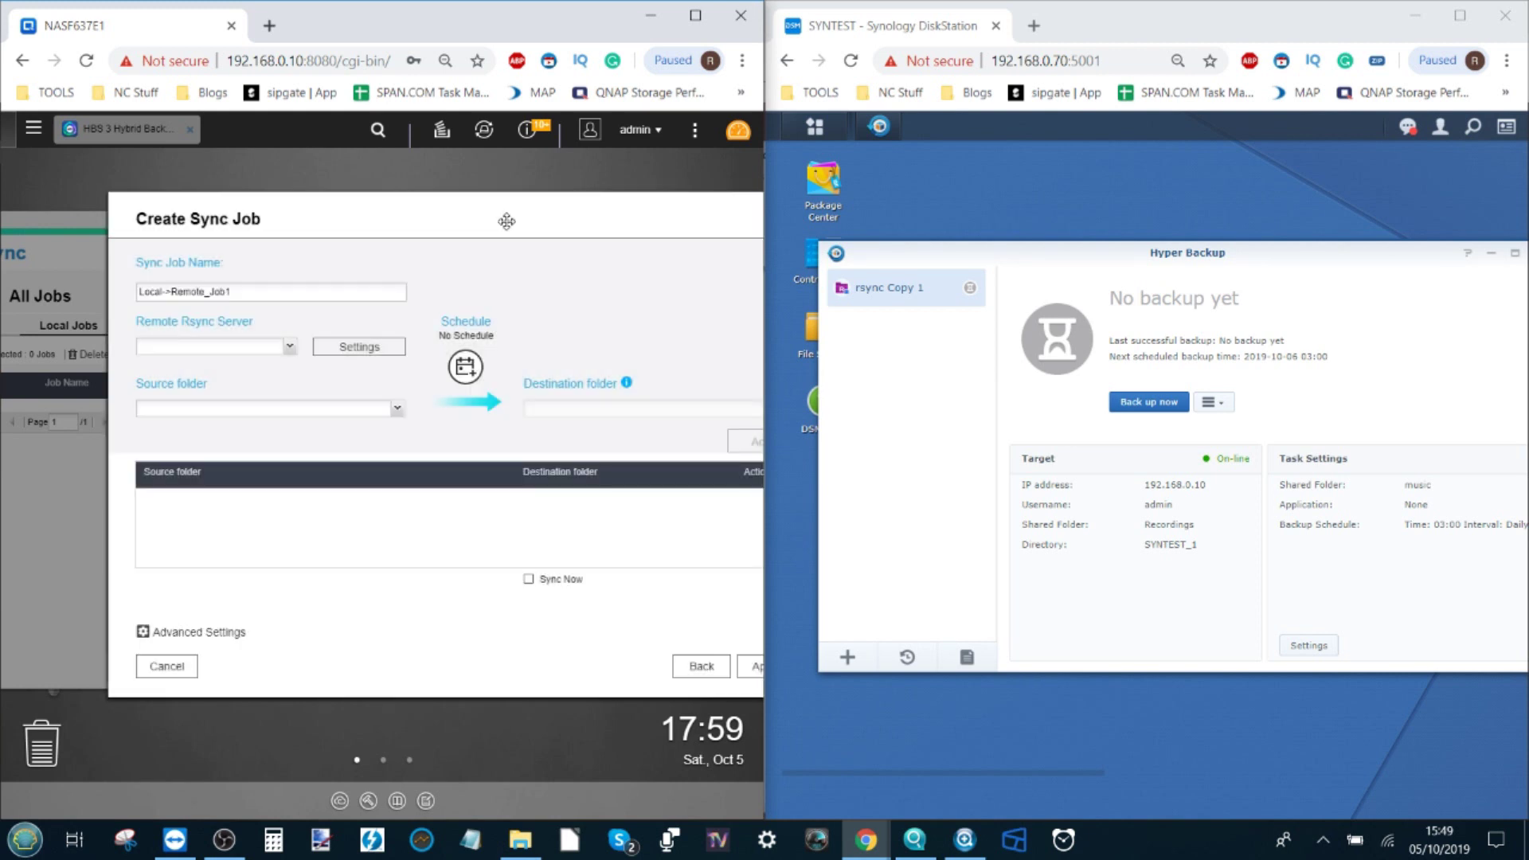
Step: Choose < New Profile > as the remote Rsync server for Local->Remote_Job1
left_click_drag(504, 215, 454, 210)
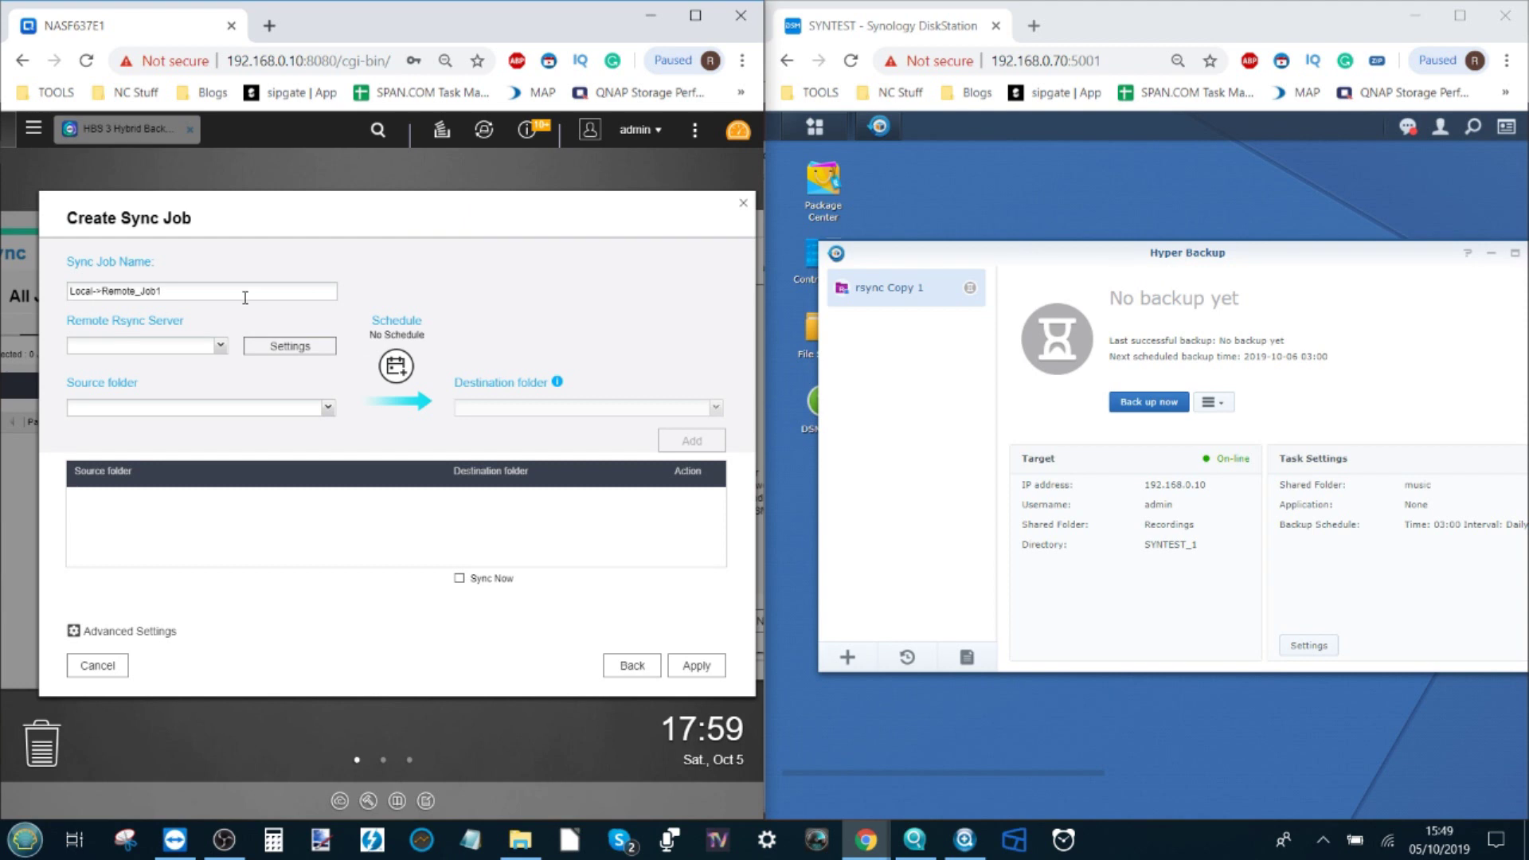
mouse_move(202, 291)
left_mouse_down()
mouse_move(68, 291)
mouse_move(179, 290)
left_mouse_up()
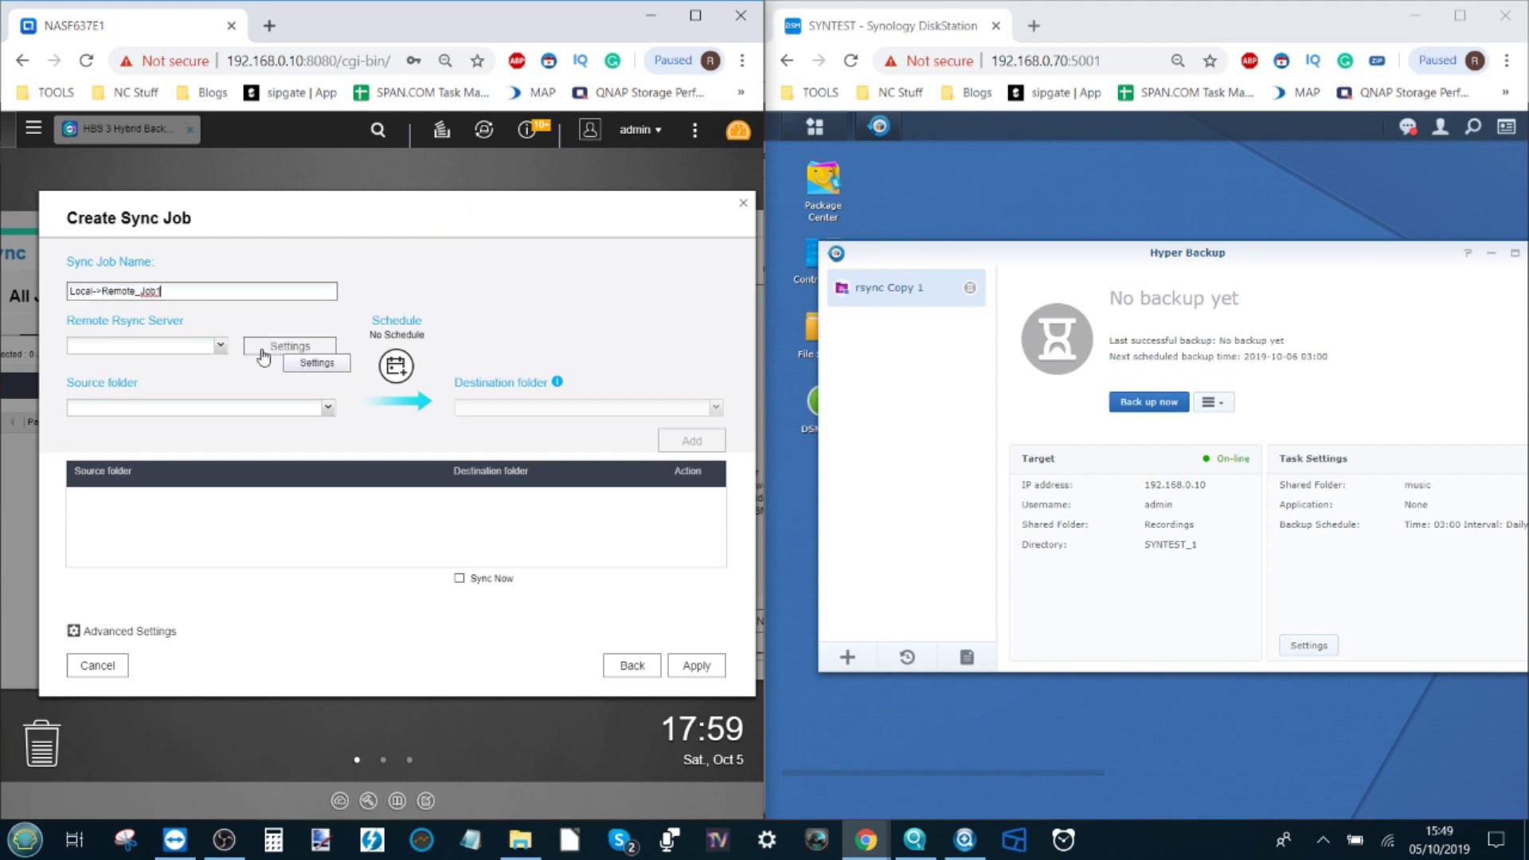
left_click(219, 346)
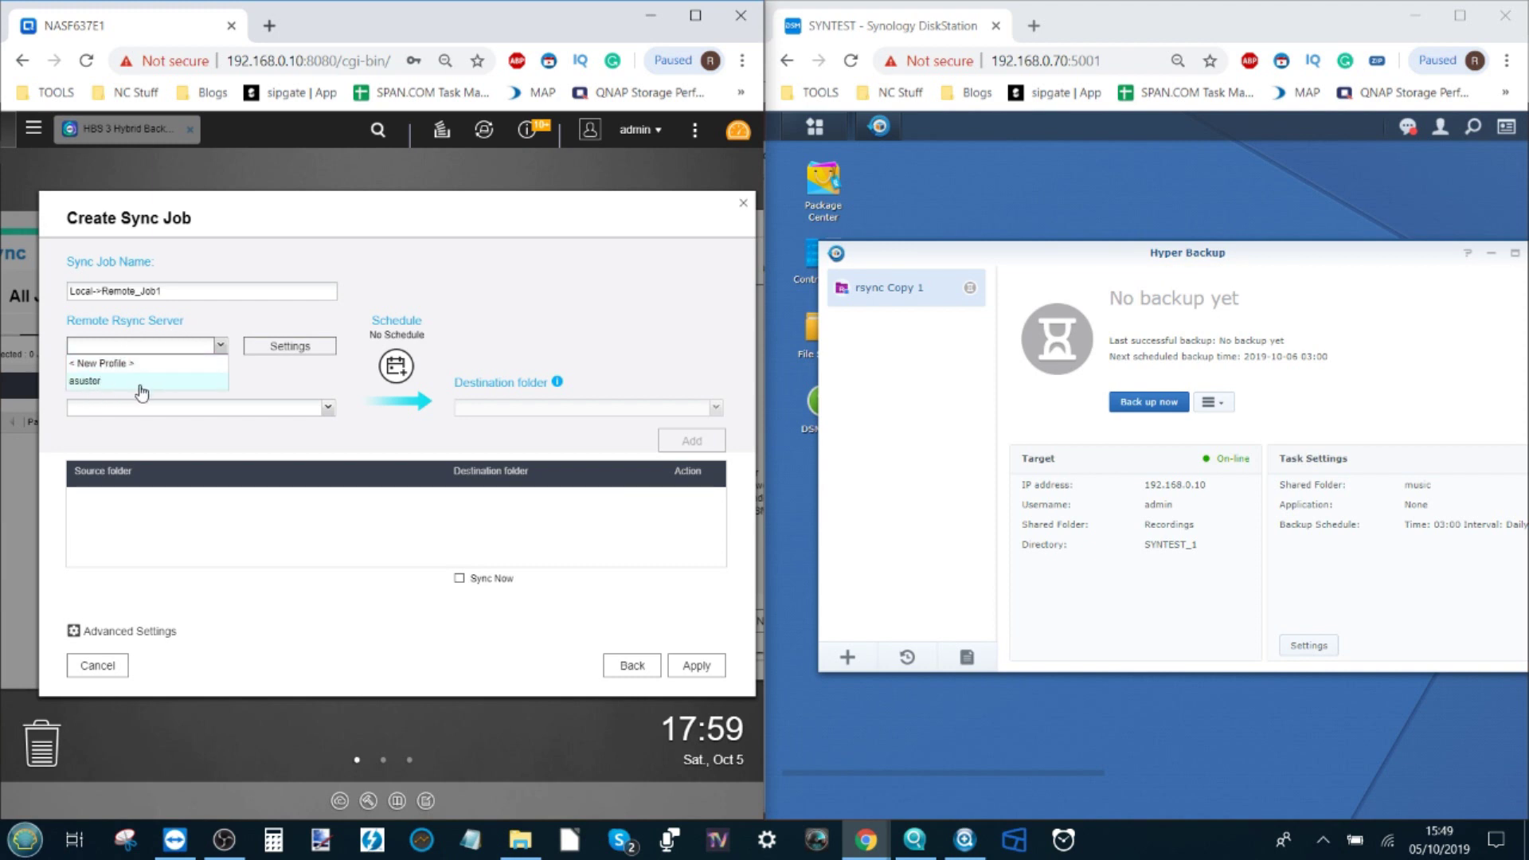
left_click(274, 348)
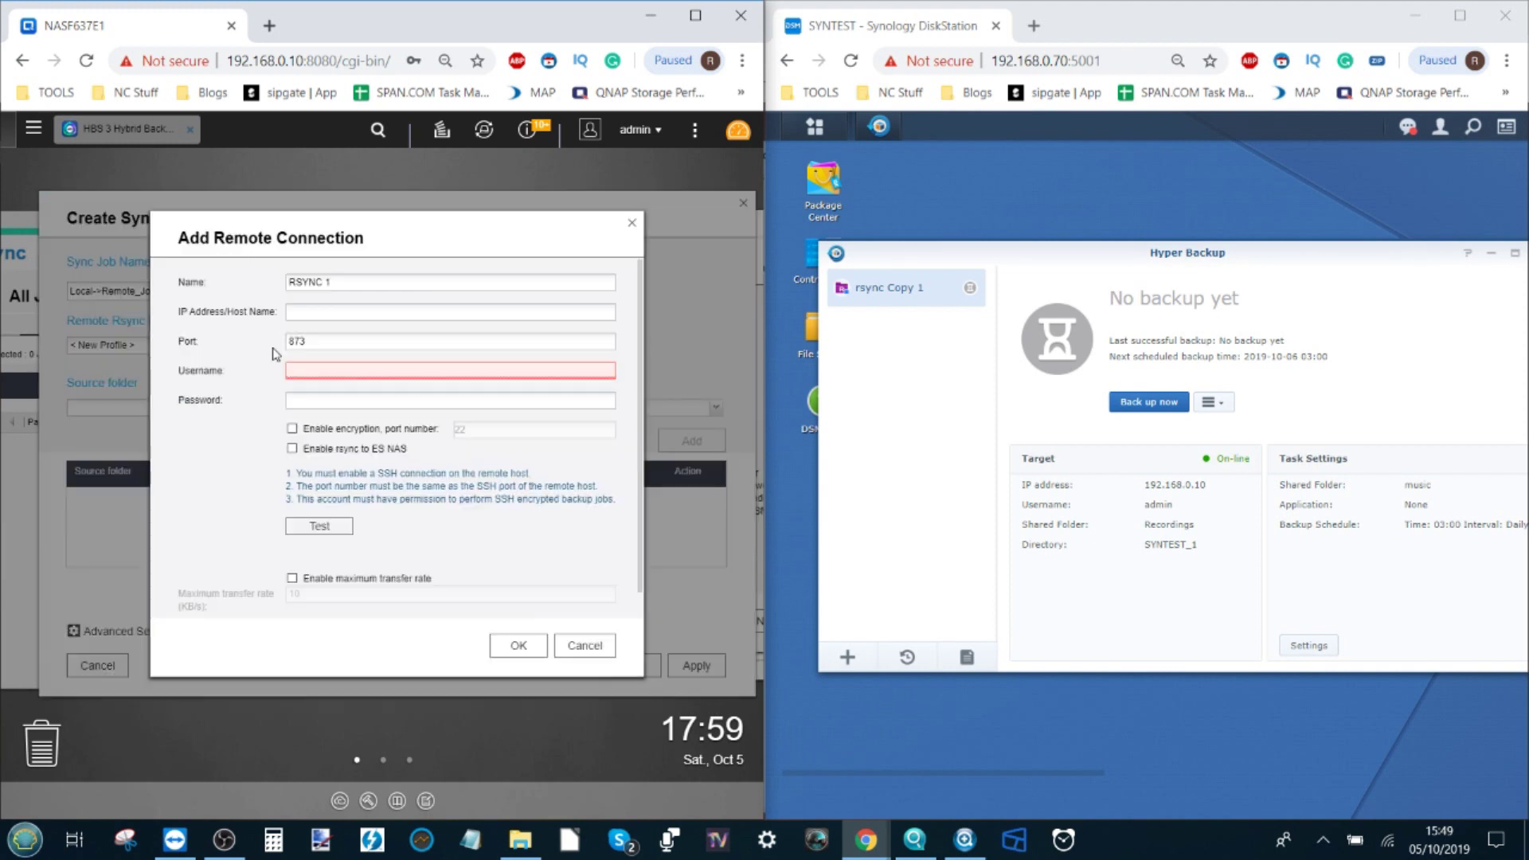
Step: Rename the connection to SYN and paste the Synology's IP 192.168.0.70 as host
left_click_drag(350, 283, 252, 283)
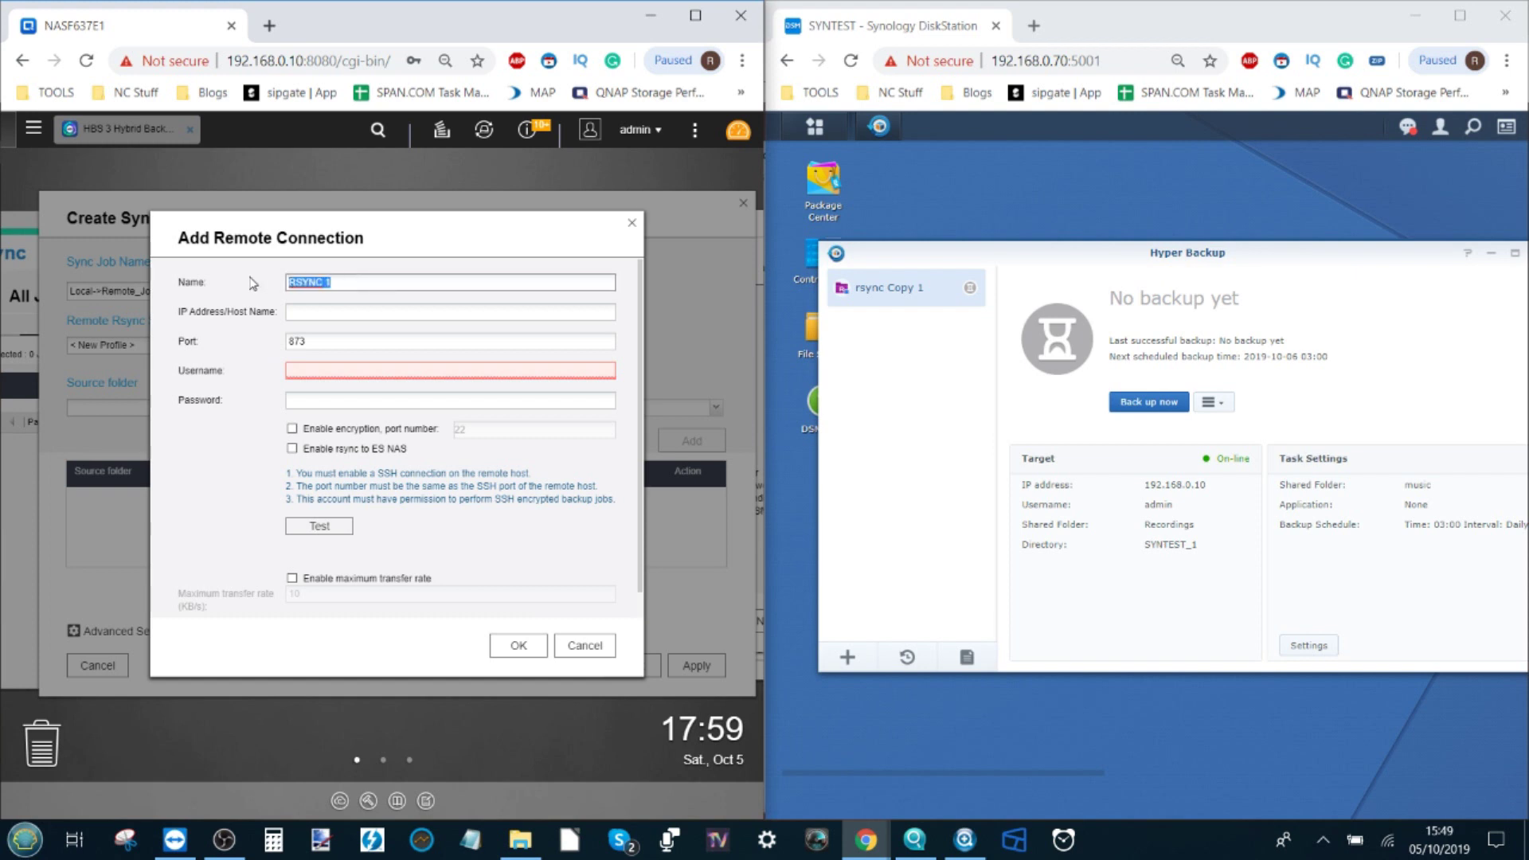
type("SYN")
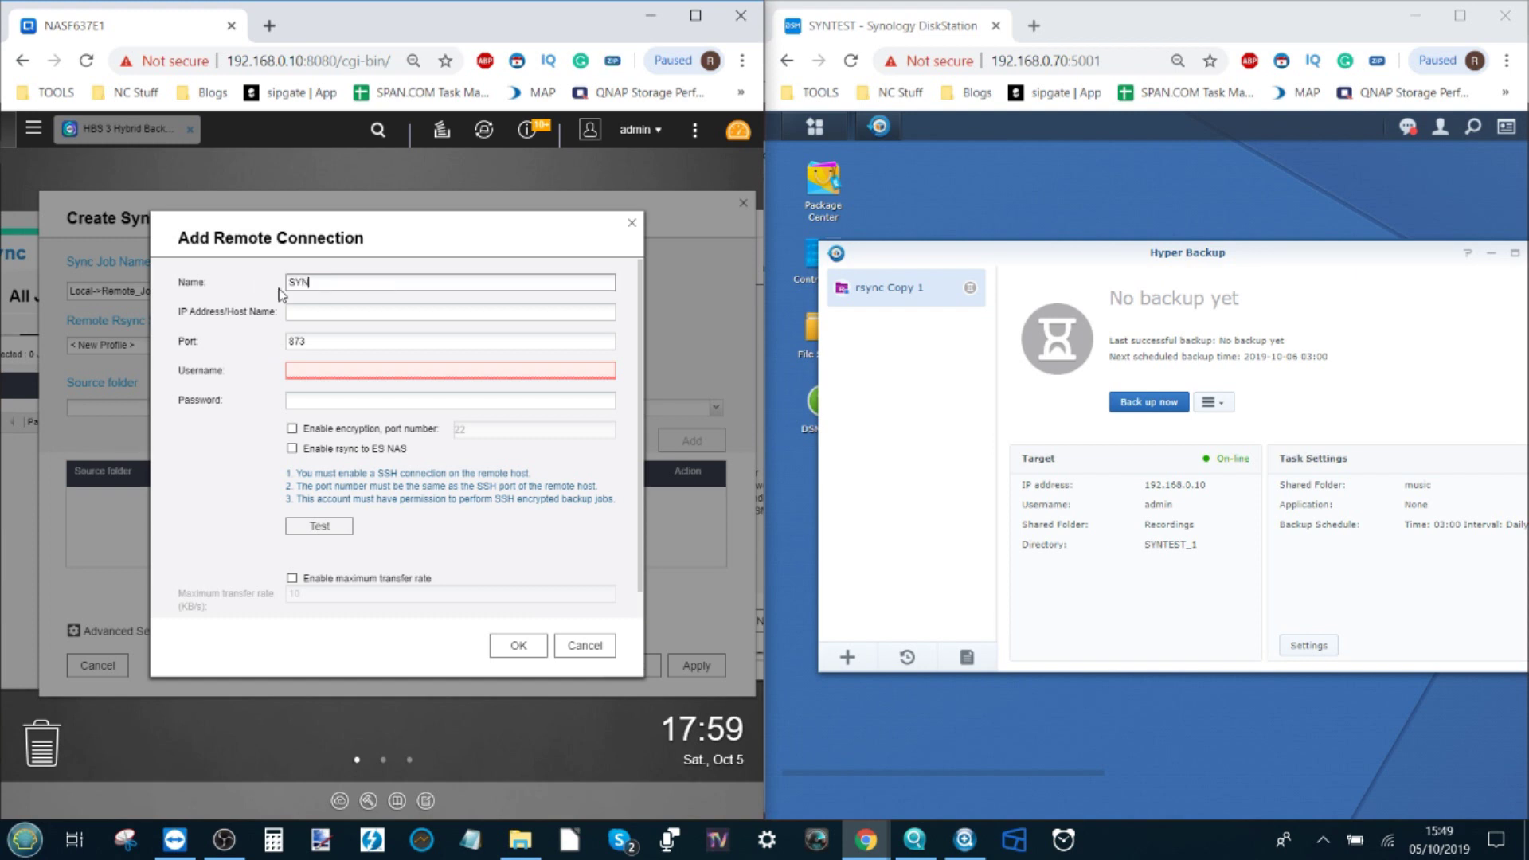
left_click(994, 61)
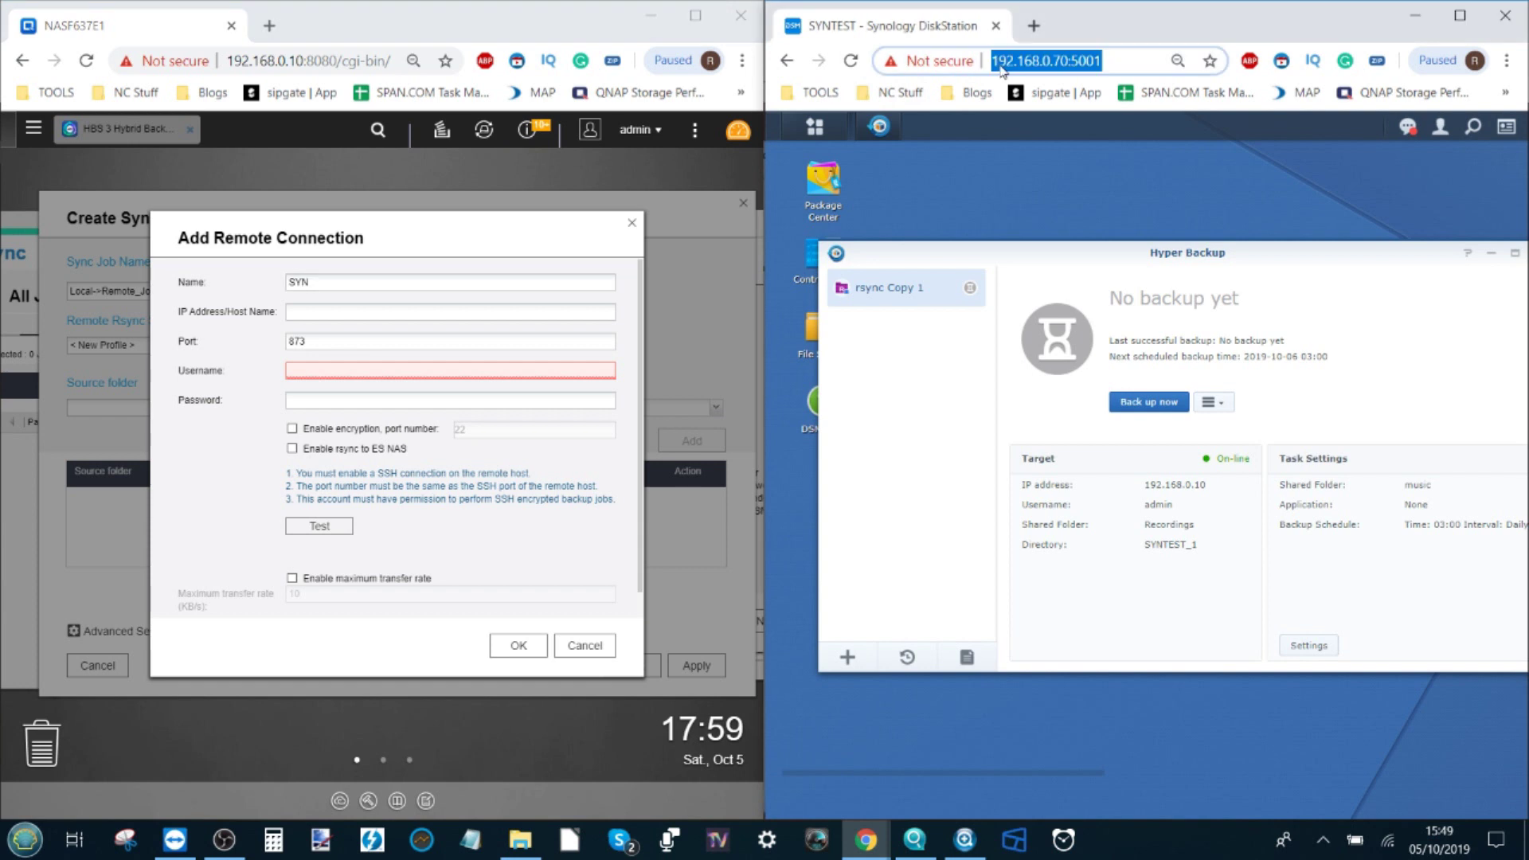
left_click(1067, 58)
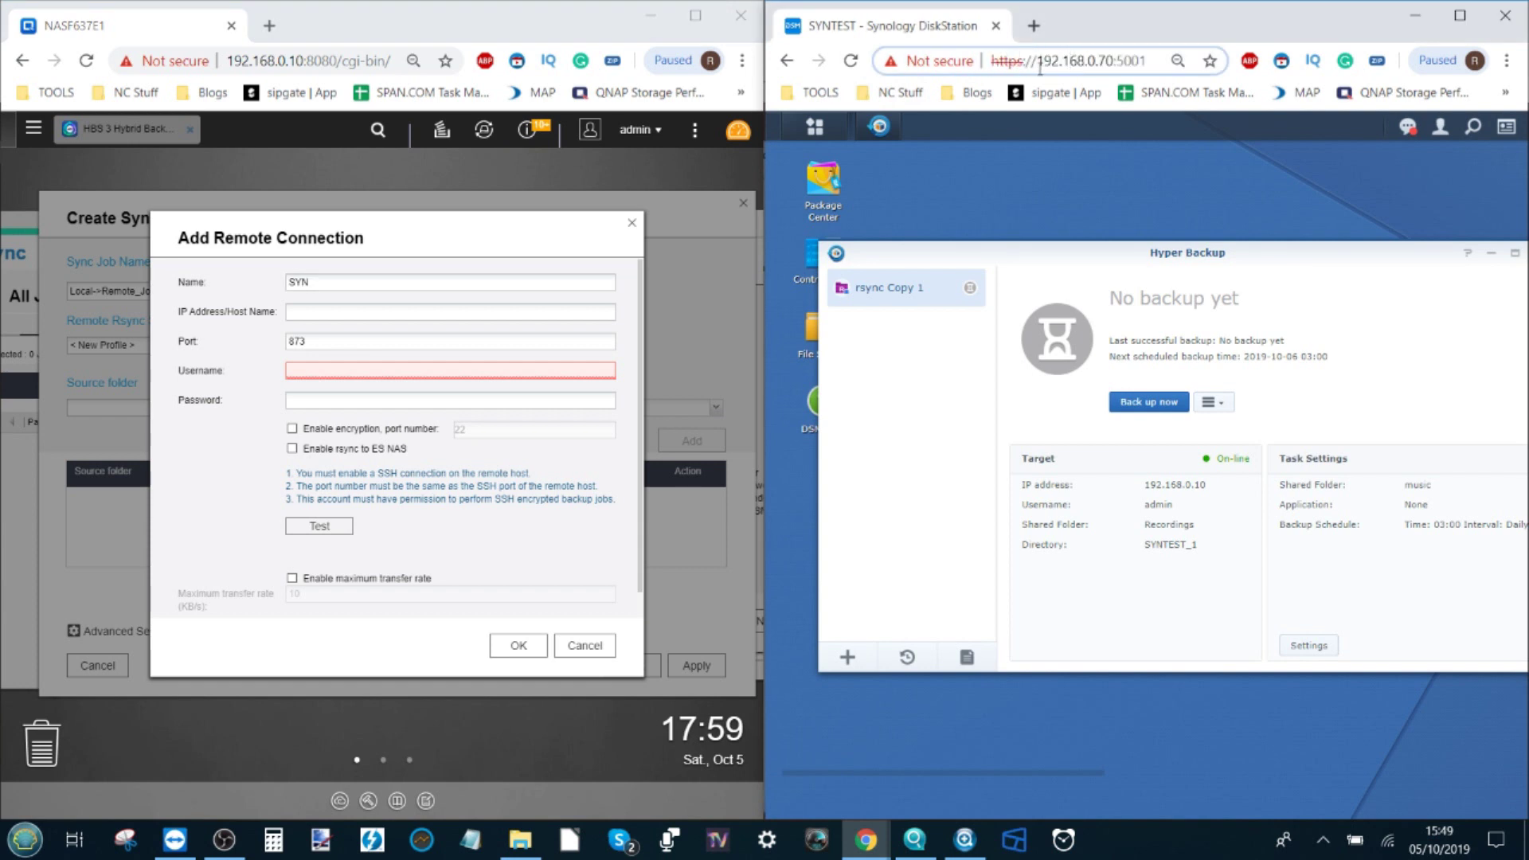
left_click_drag(1039, 63, 1113, 61)
key("ctrl+c")
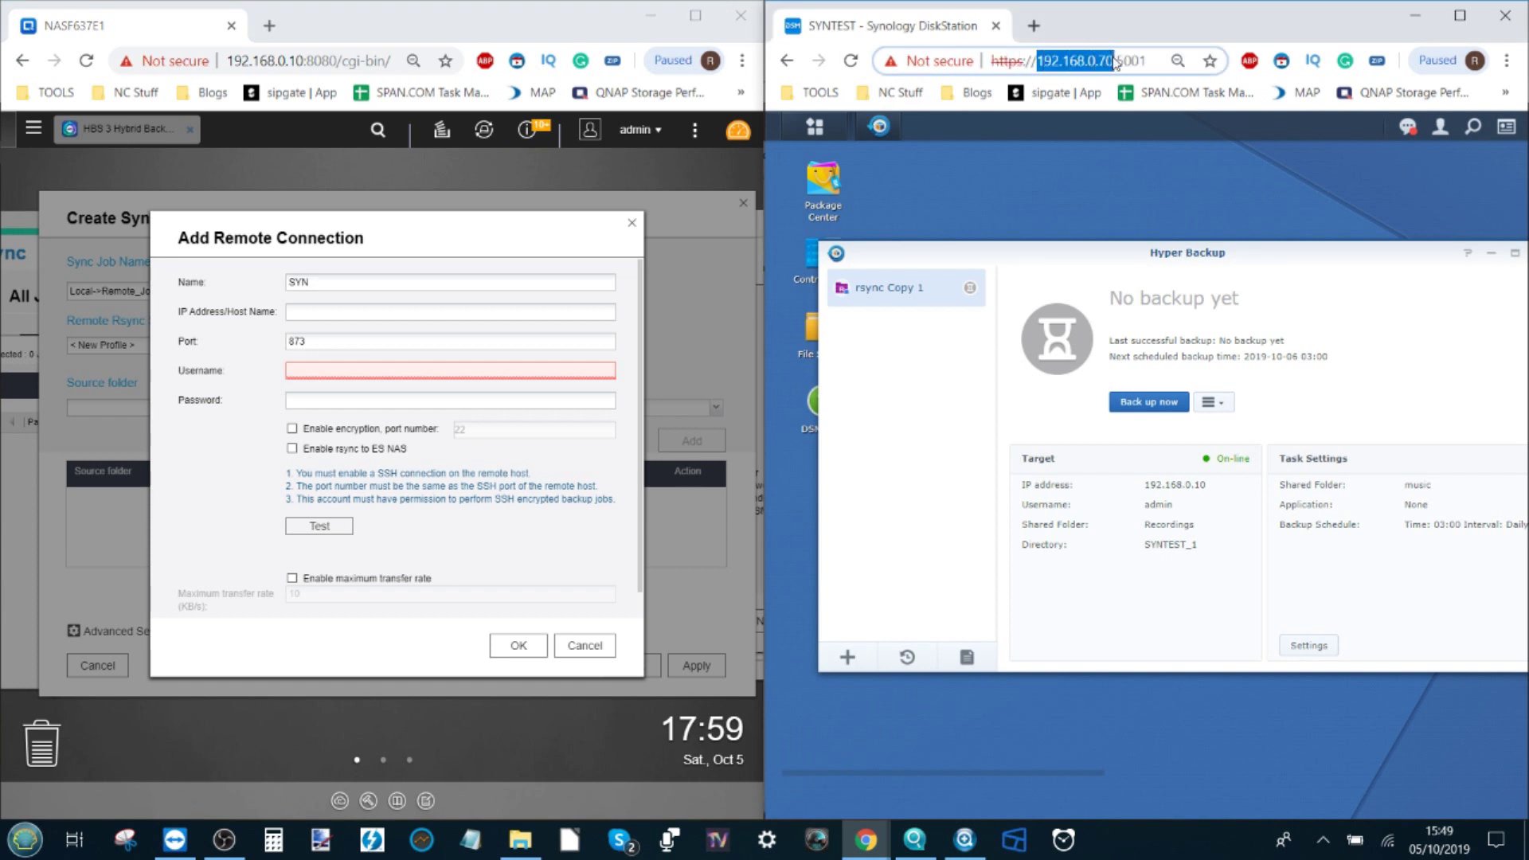
left_click(357, 313)
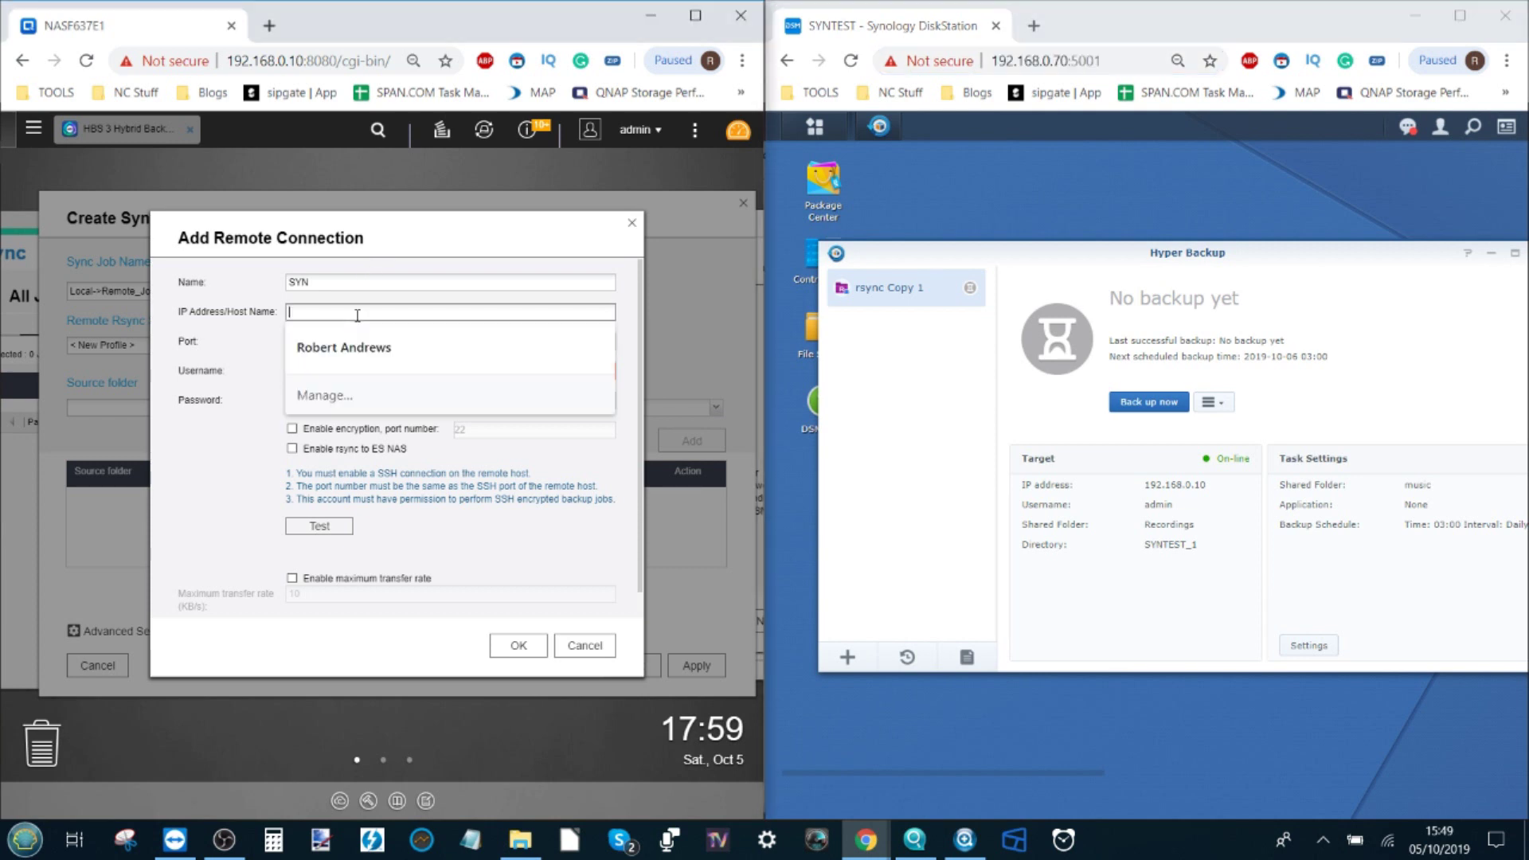
key("ctrl+v")
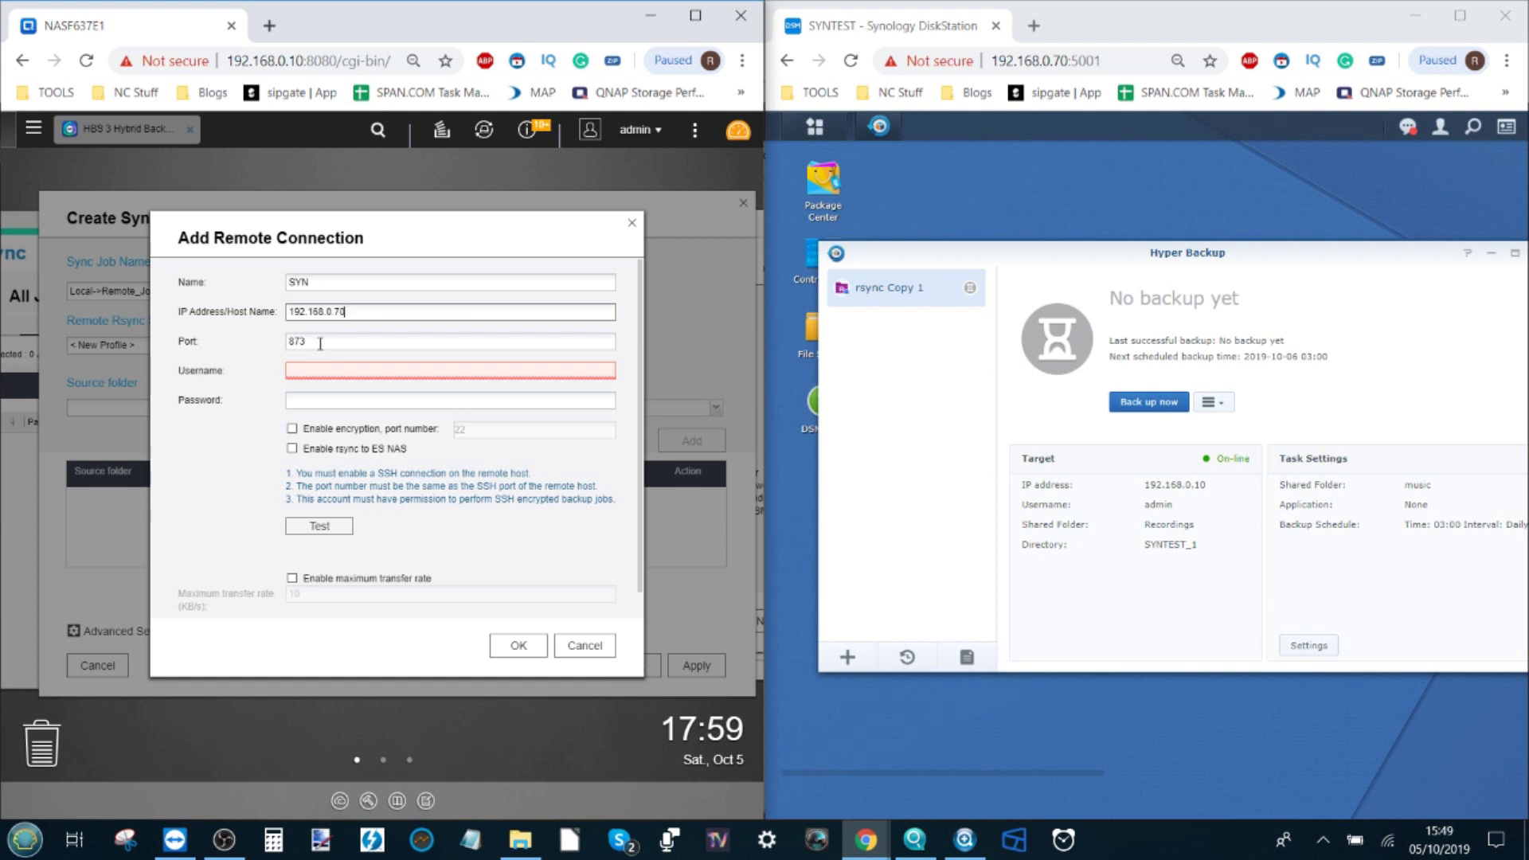
Step: Enter the username admin and the account password
left_click(326, 369)
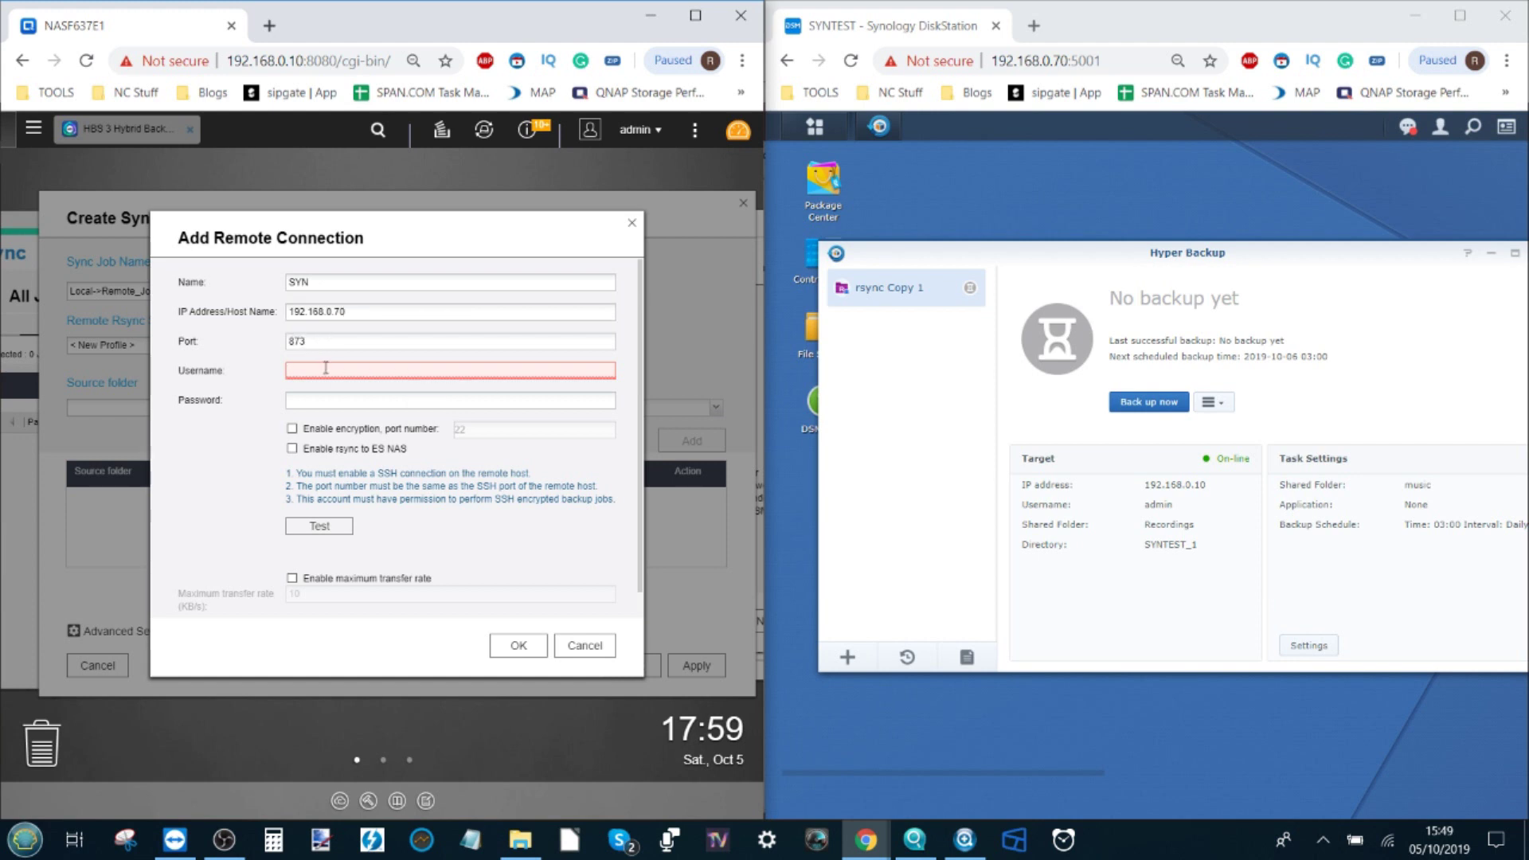
type("admin")
key("Tab")
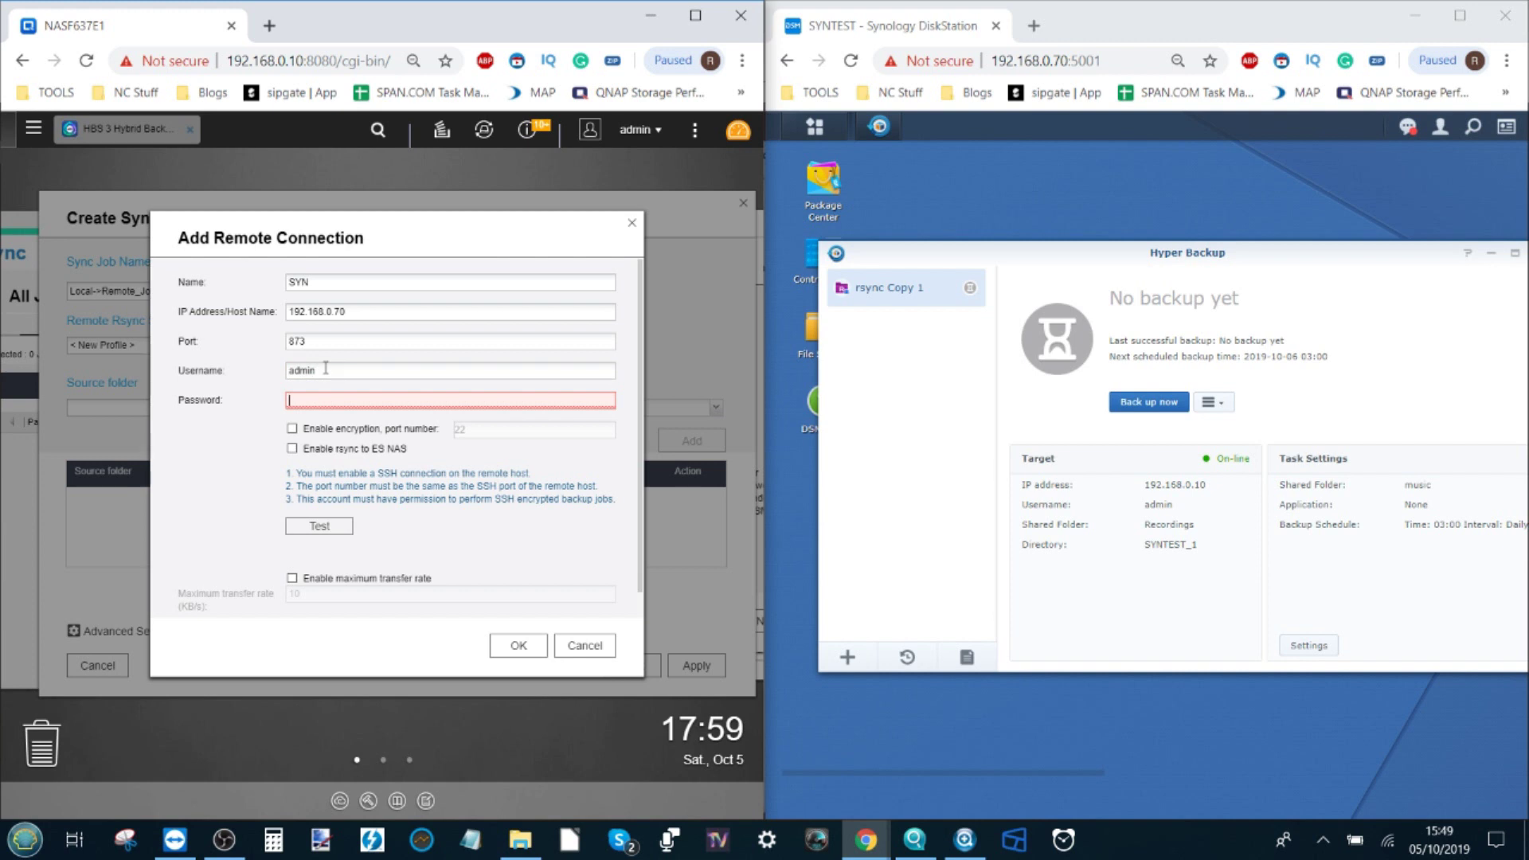
type("*")
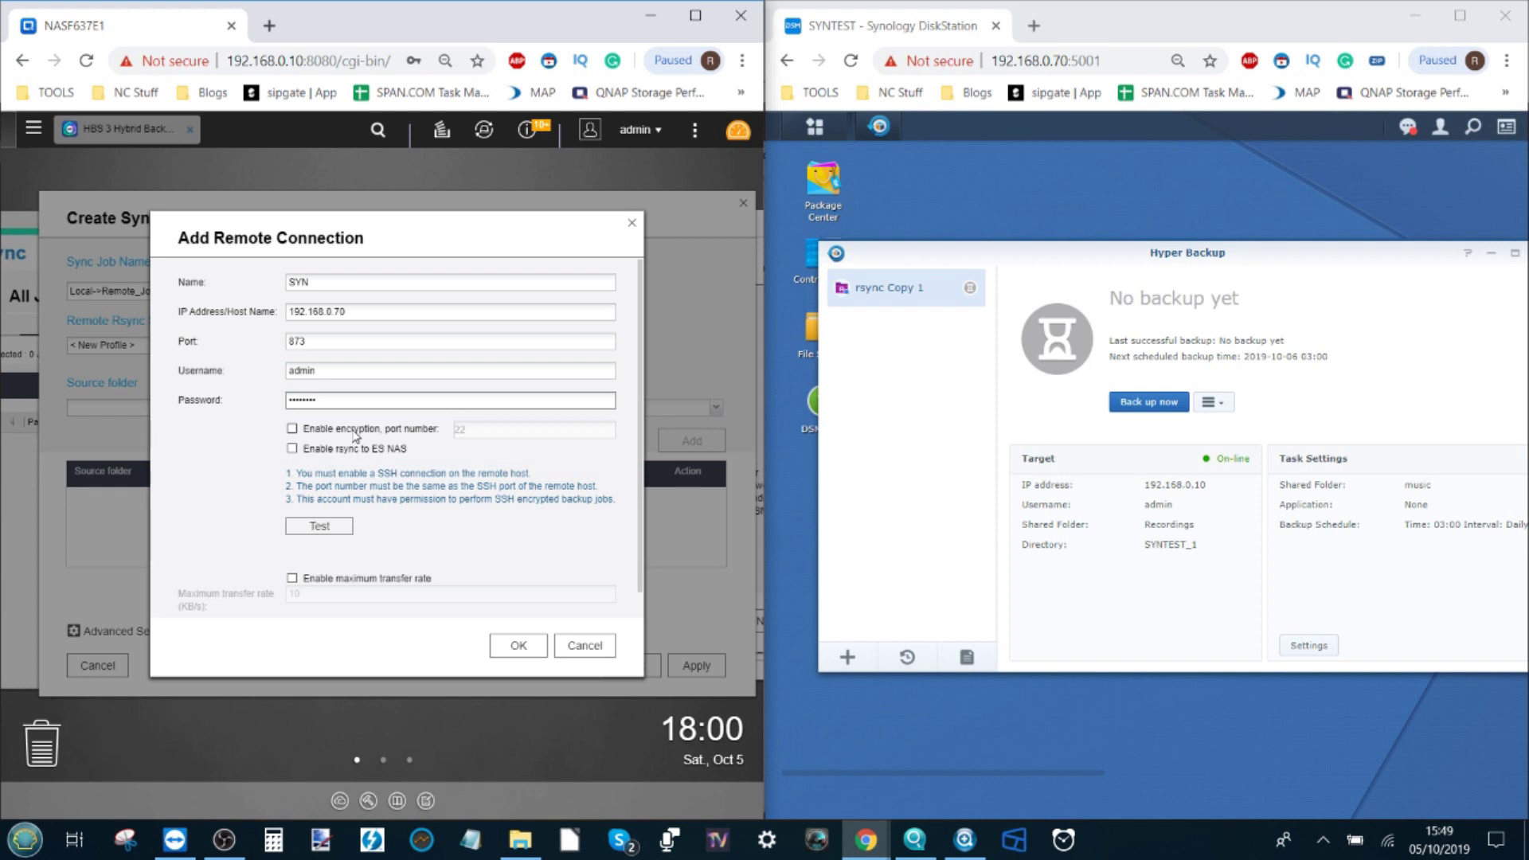
Step: Test the SYN connection until it reports about 103.53MB/s average speed, then save it
left_click(333, 529)
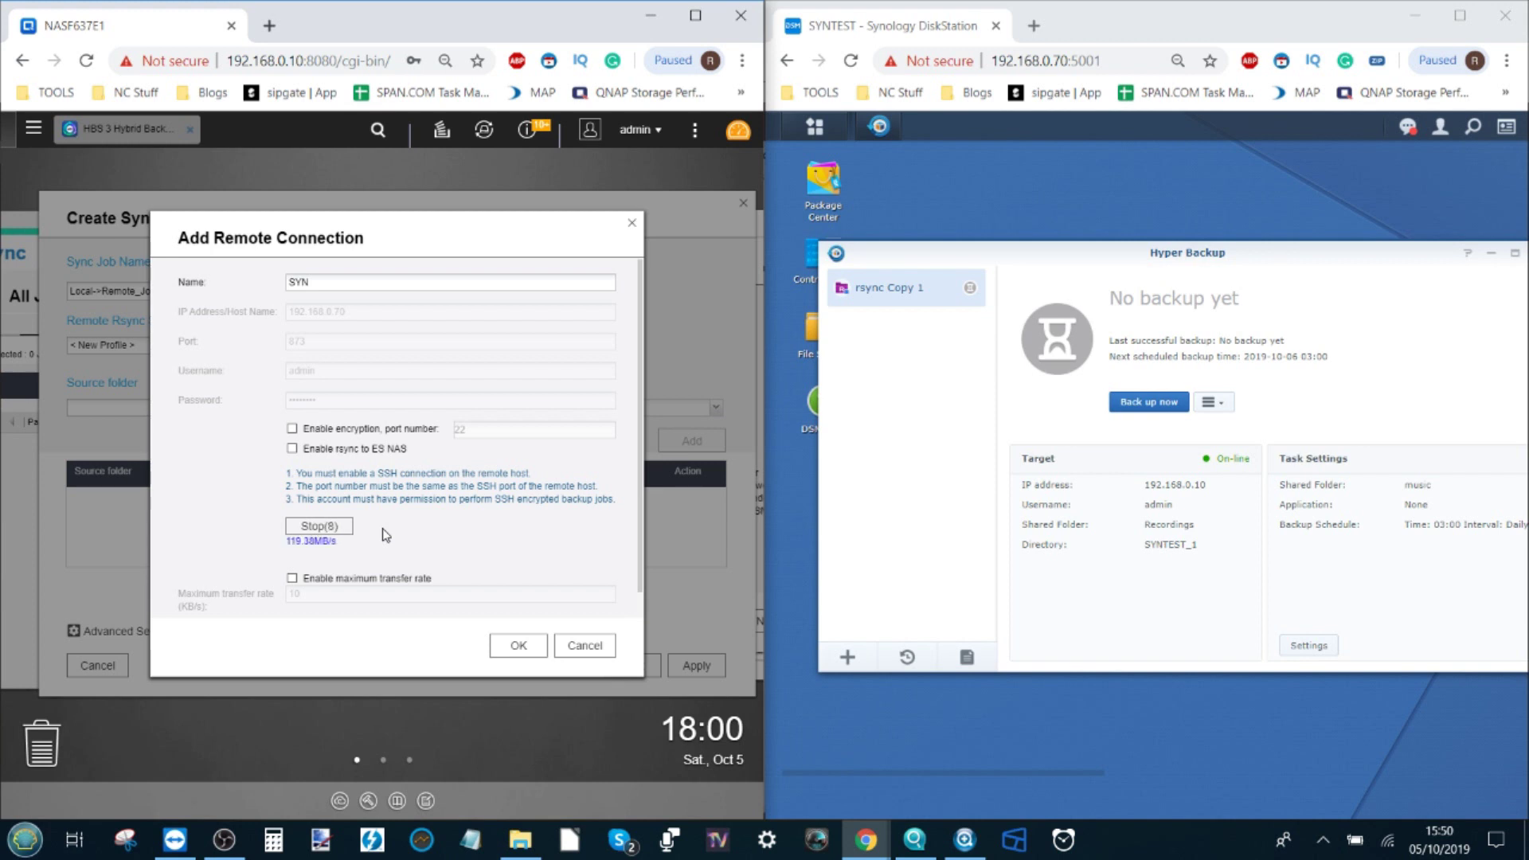
left_click(315, 531)
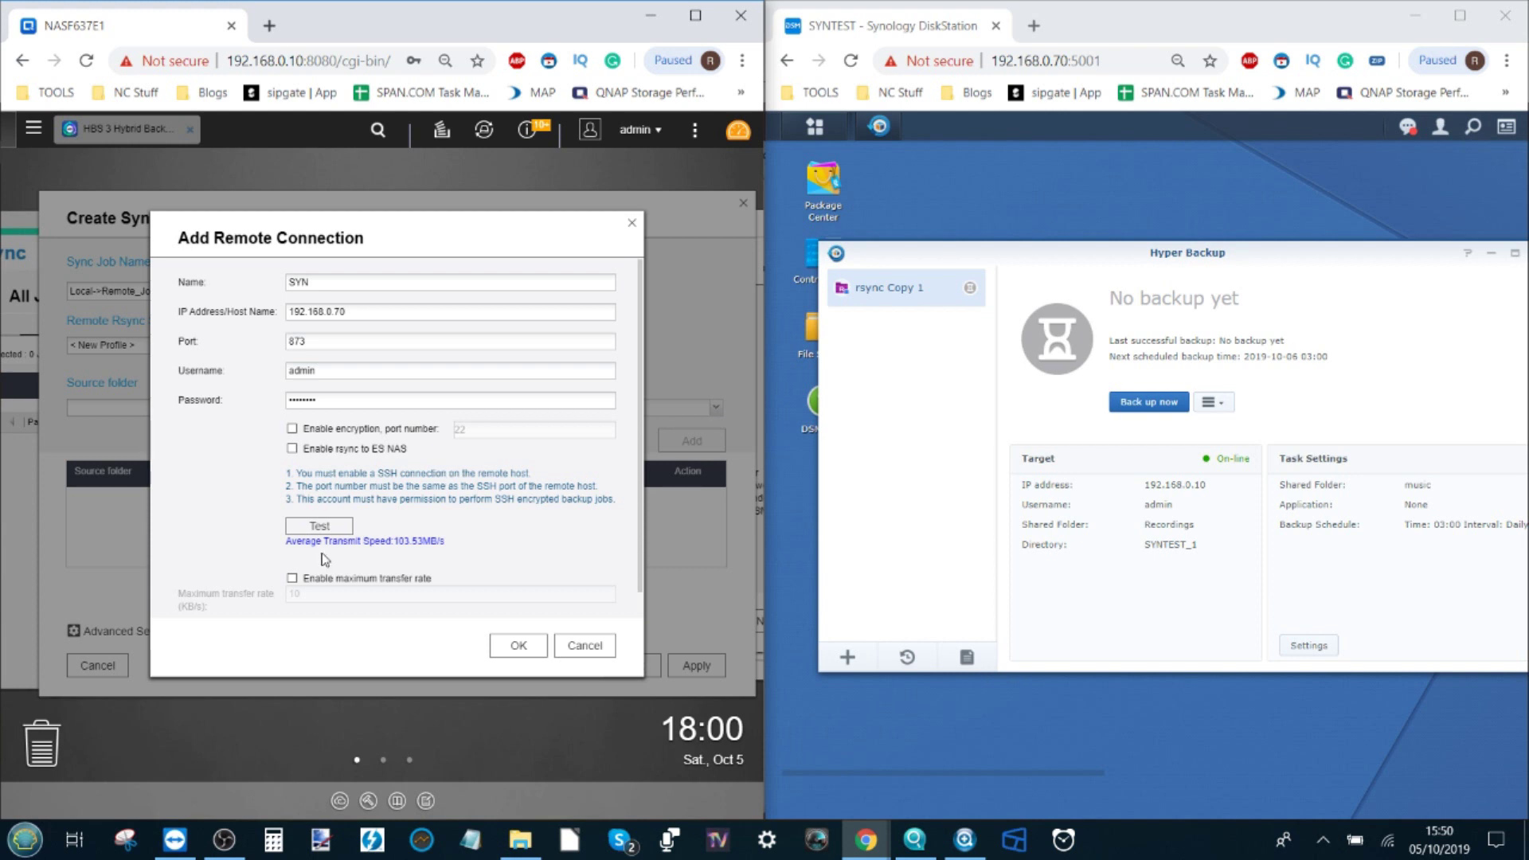
scroll(324, 559, "down", 1)
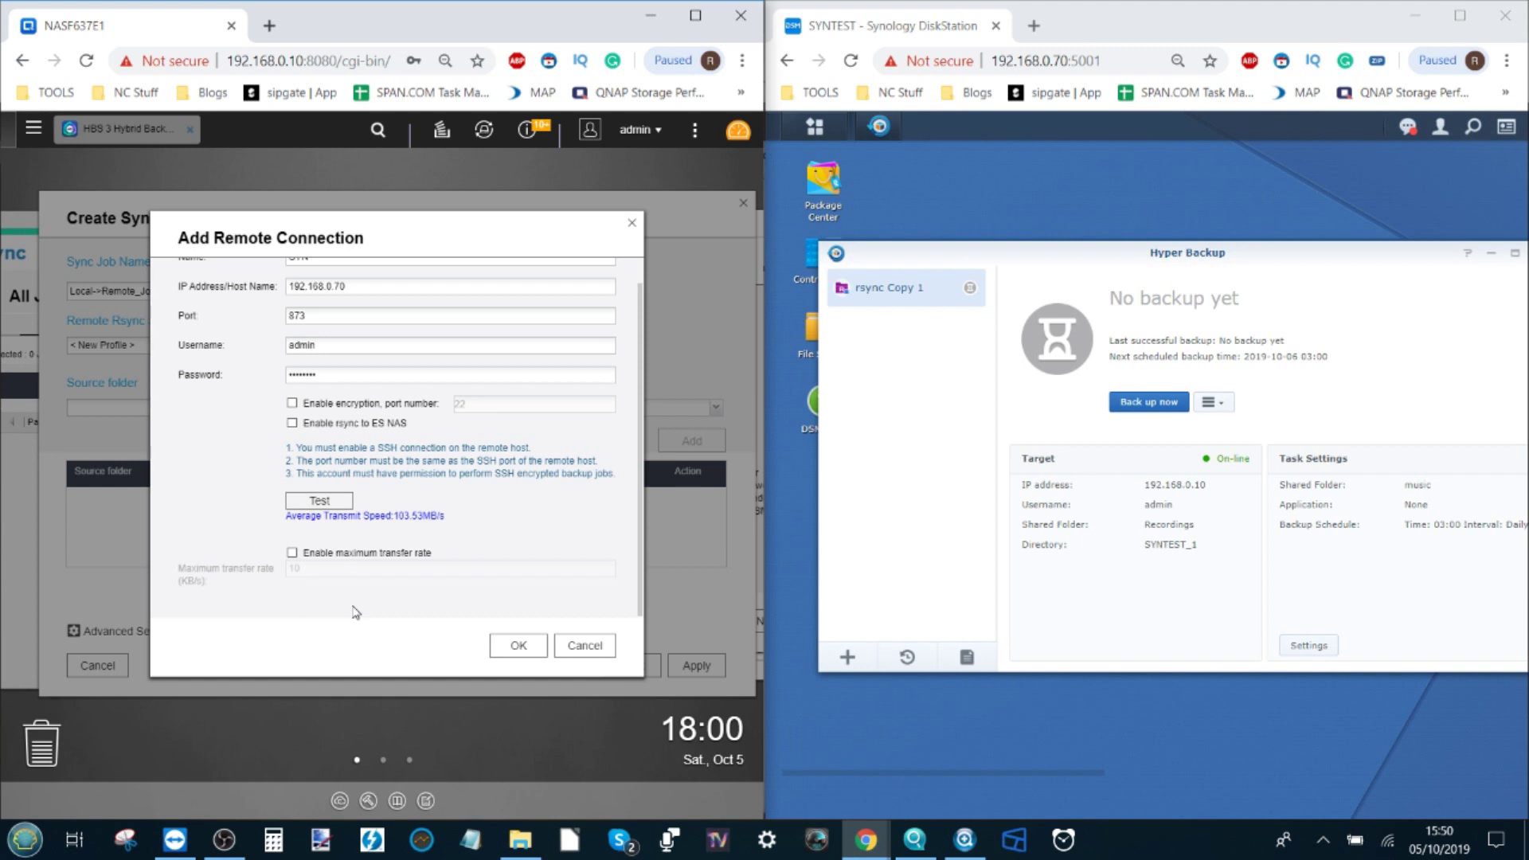
left_click(539, 647)
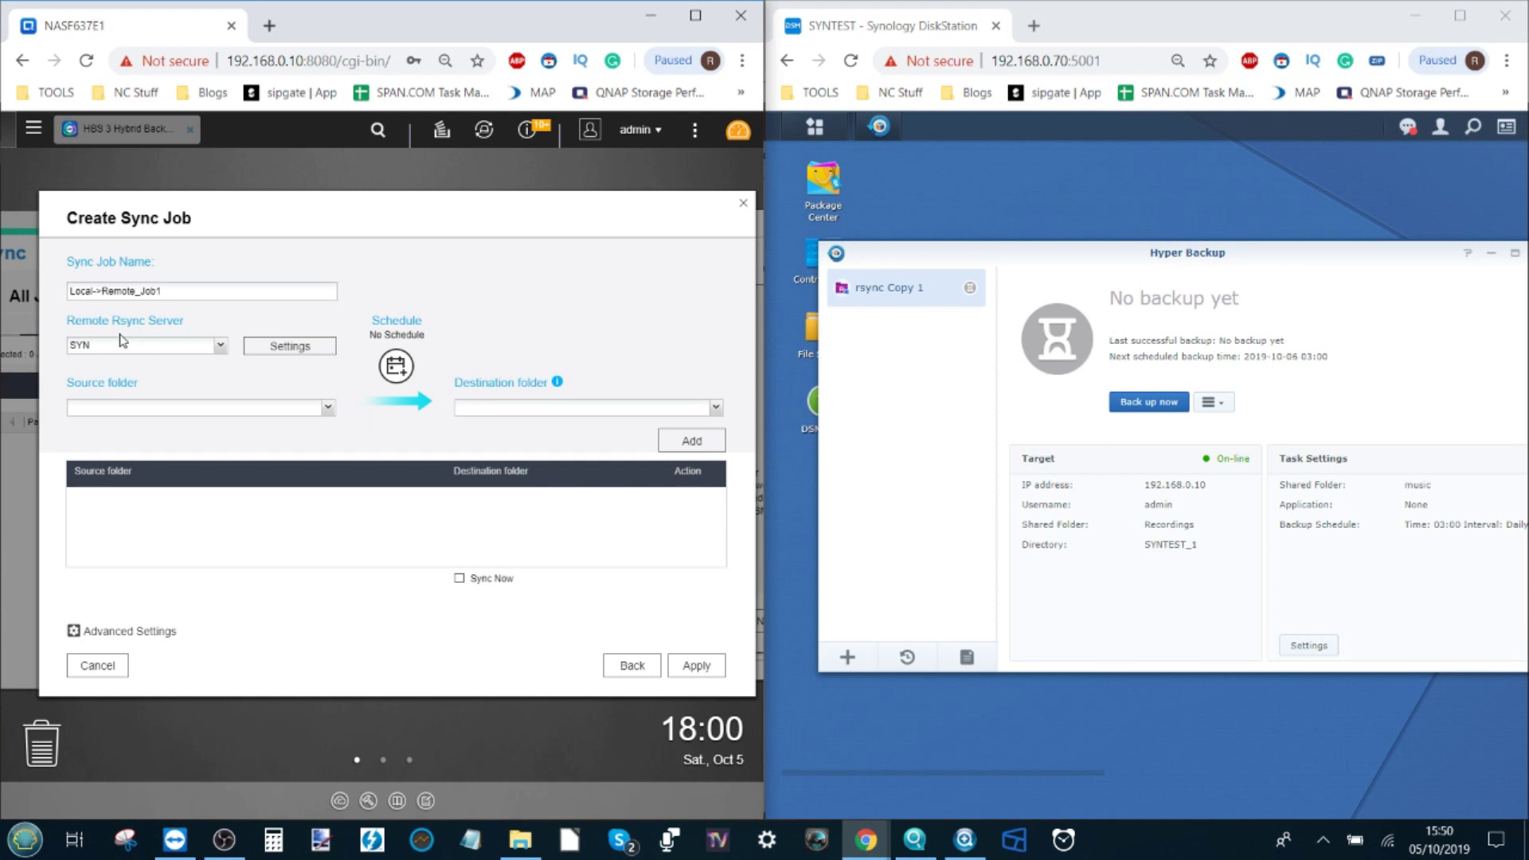
Step: Keep SYN as the remote server and choose /Recordings as the source folder
left_click(219, 344)
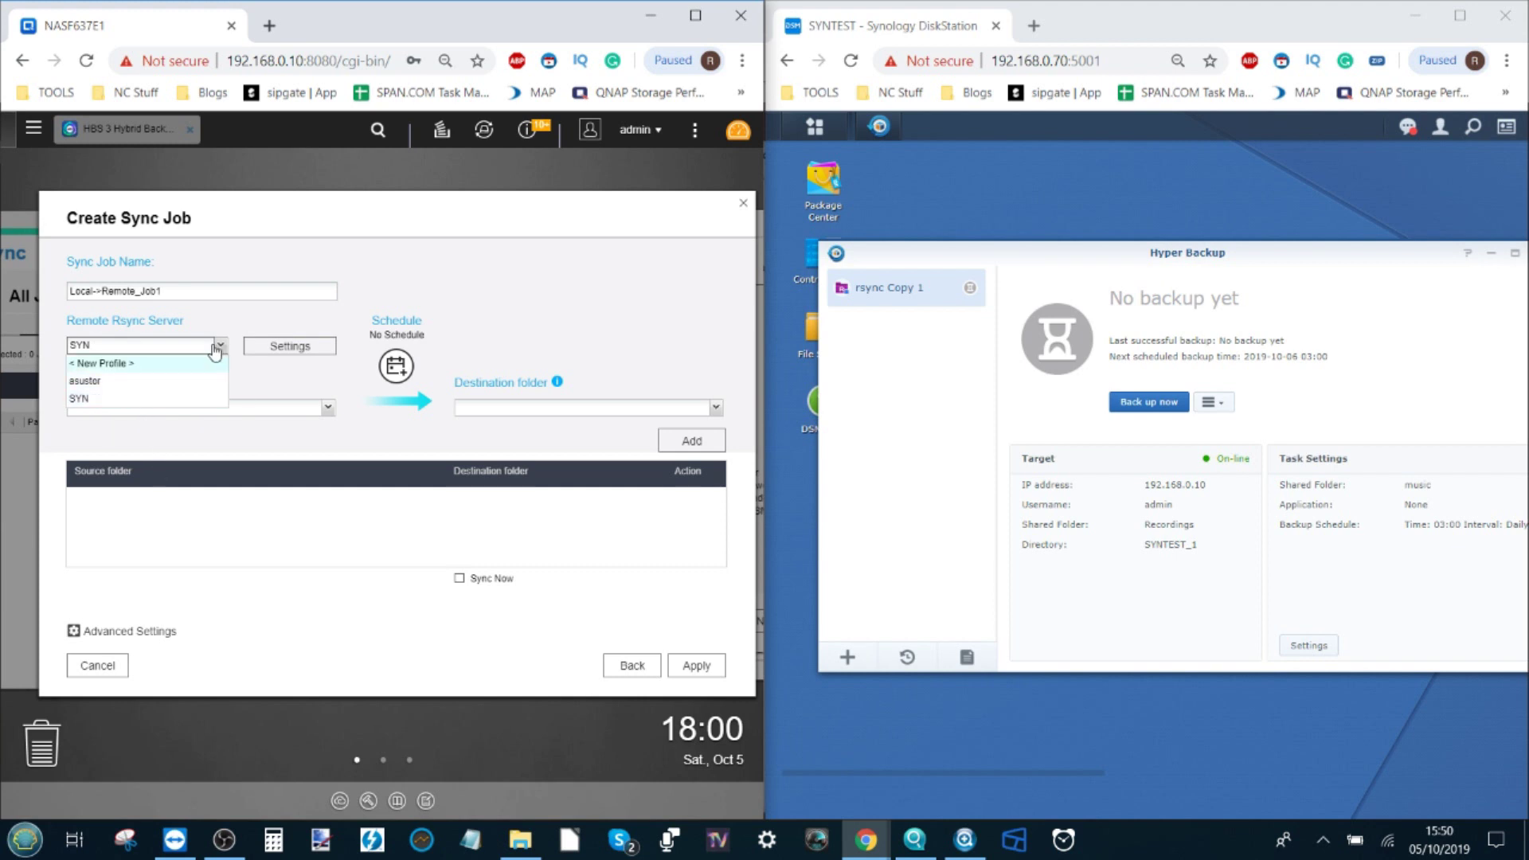
left_click(266, 380)
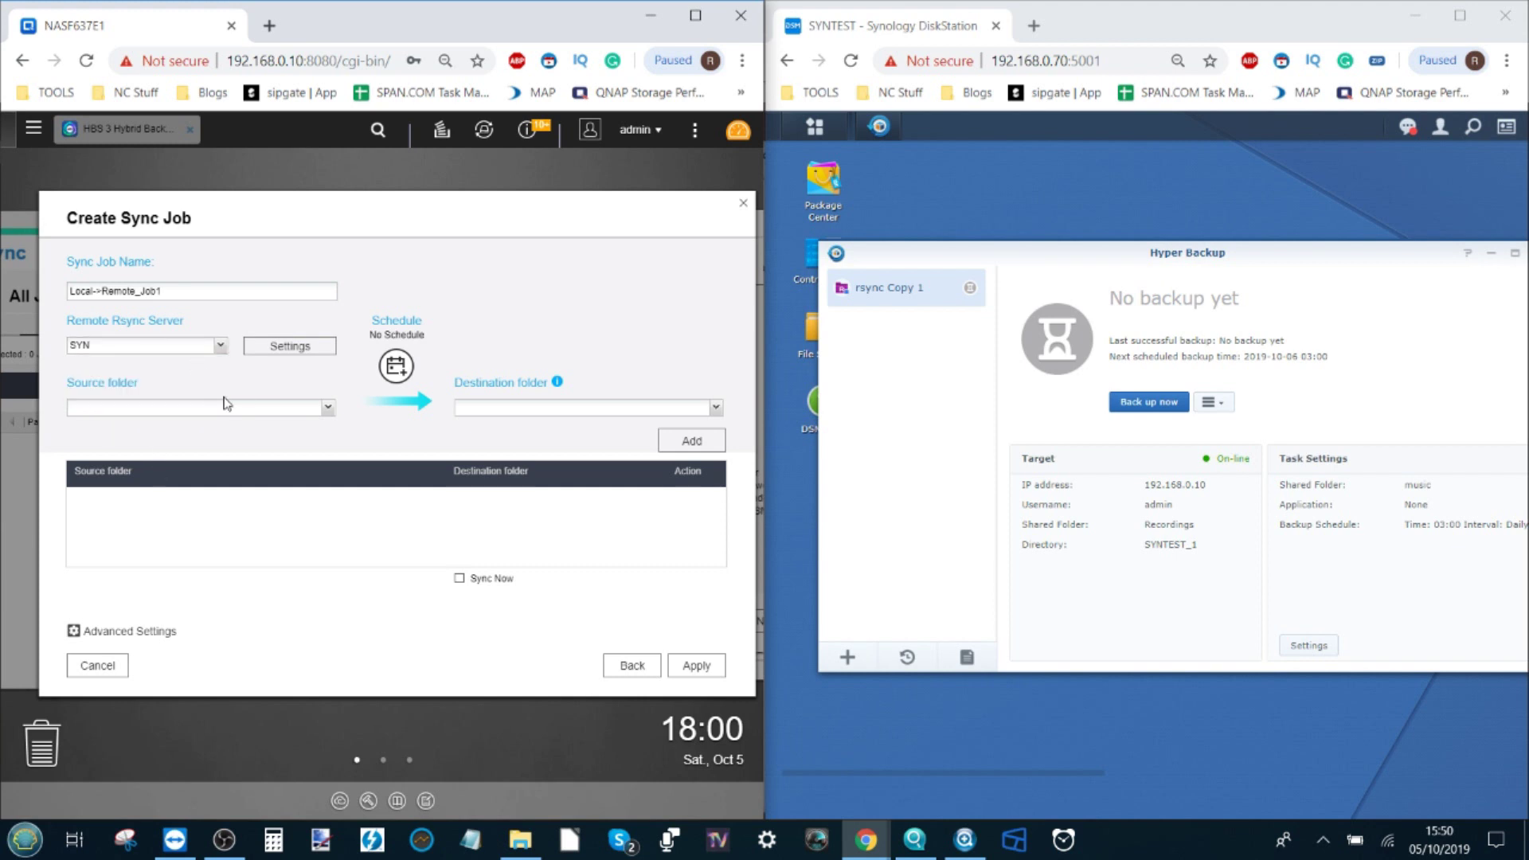
left_click(330, 408)
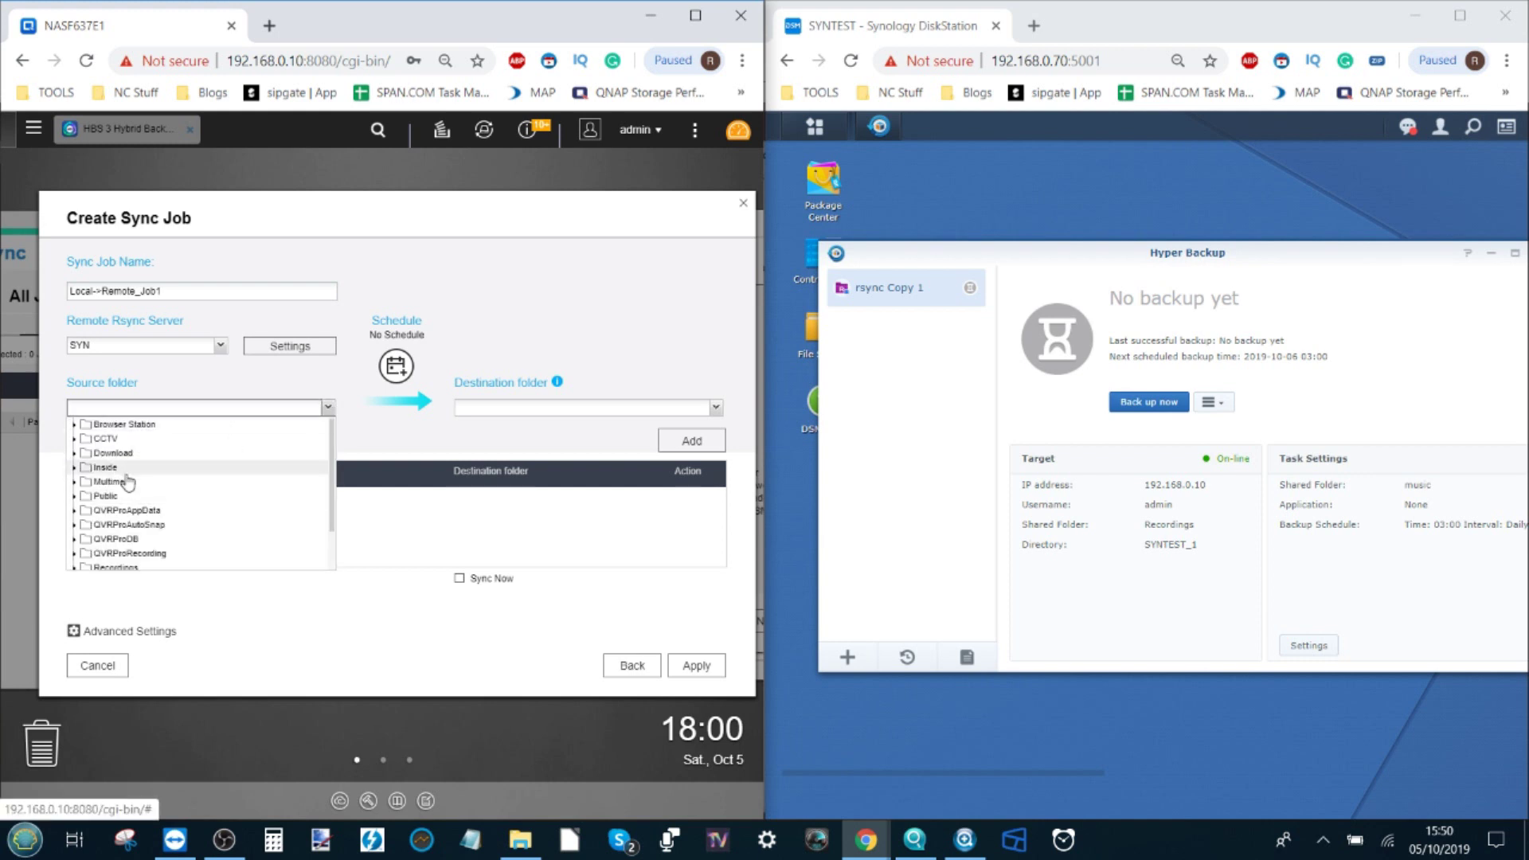
scroll(111, 494, "down", 3)
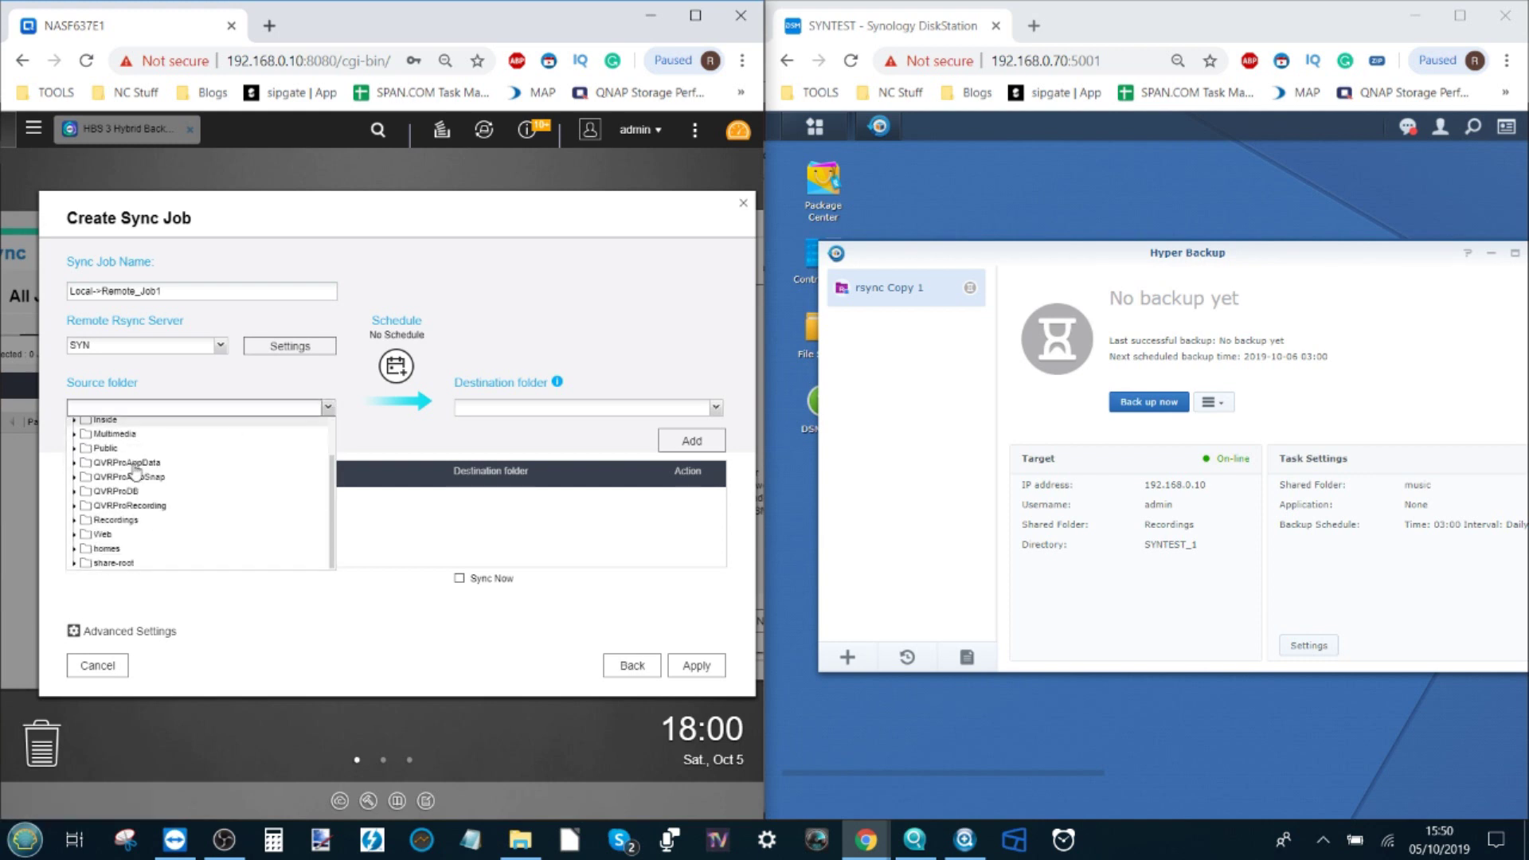
left_click(91, 520)
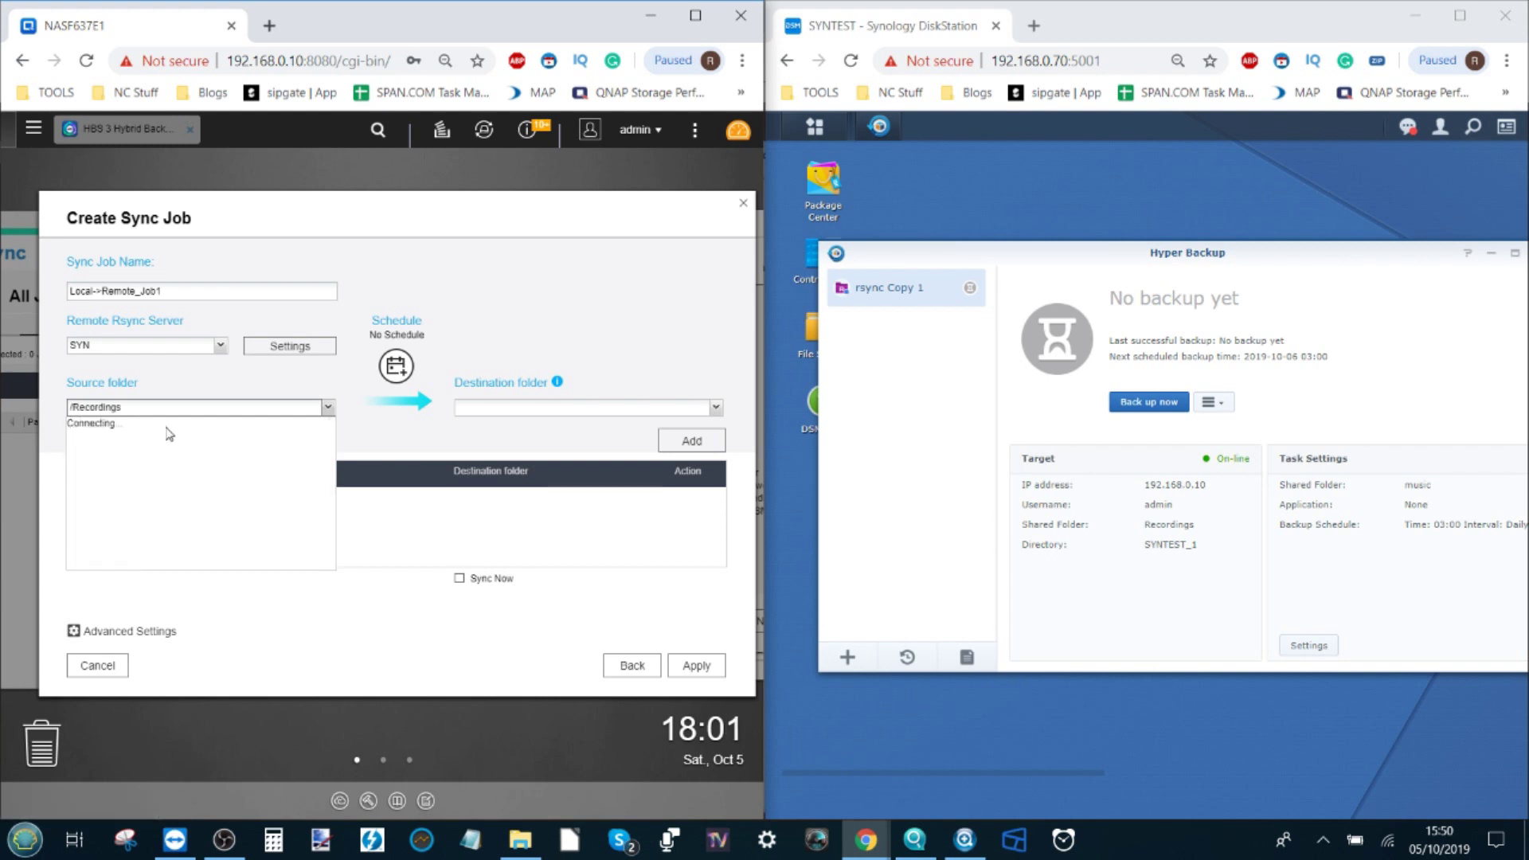
left_click(377, 442)
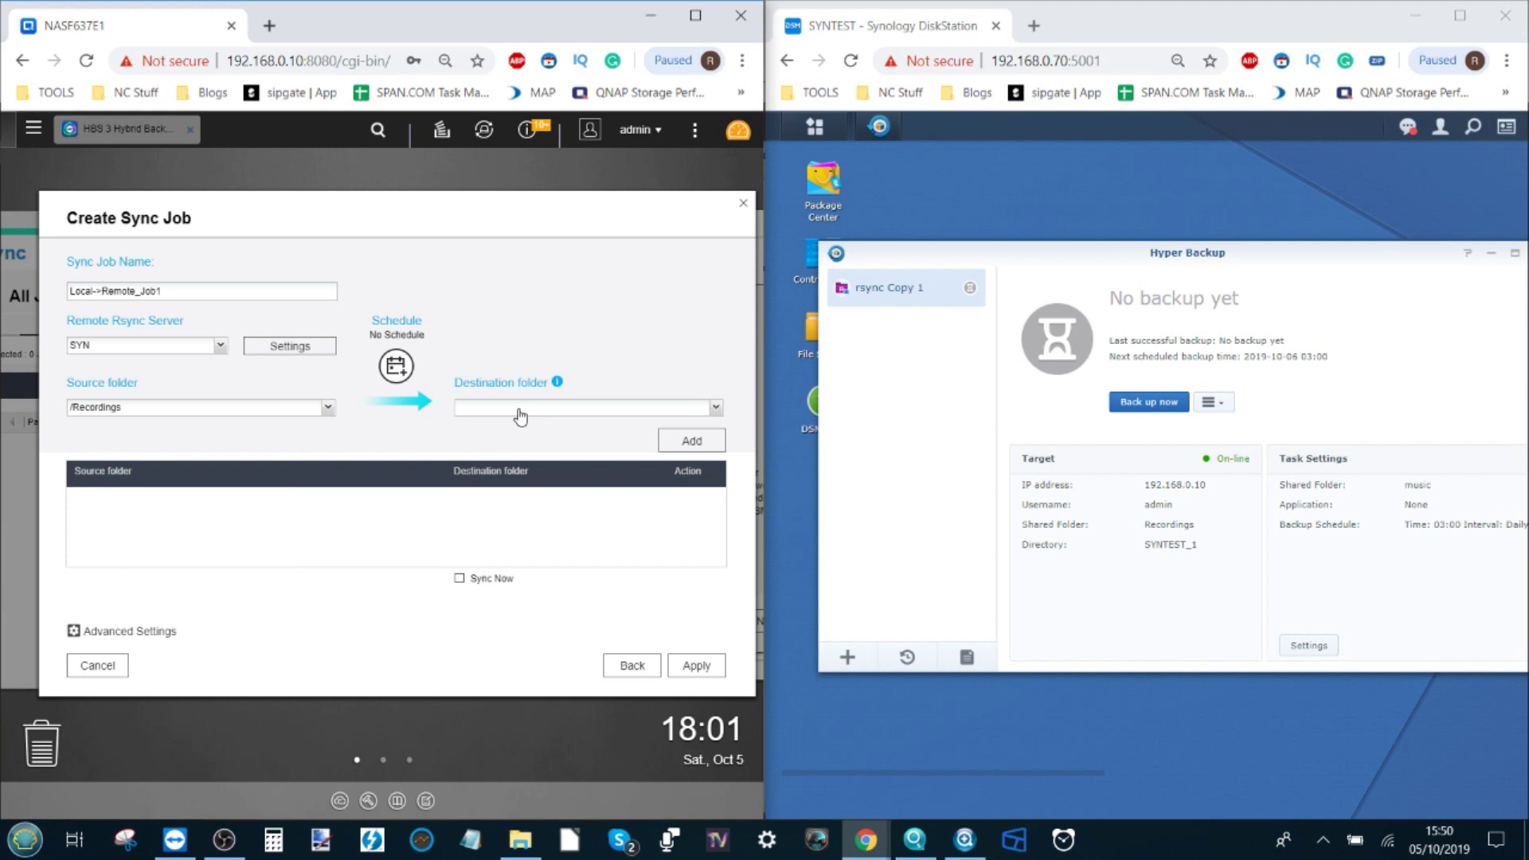
Step: Choose the Synology's video folder as destination and add the Recordings-to-video pair
left_click(716, 409)
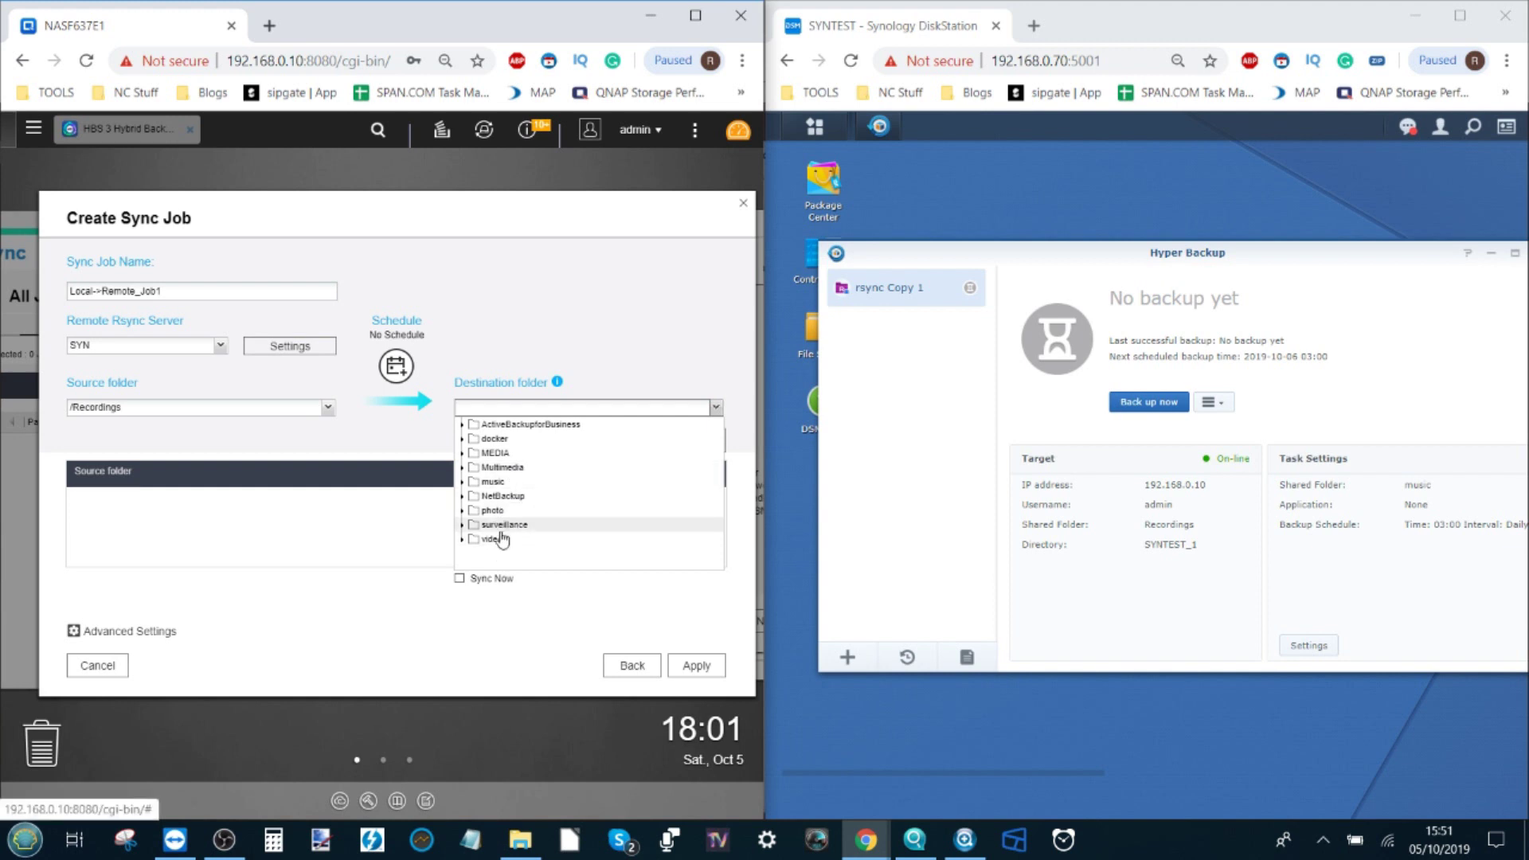
left_click(500, 540)
left_click(366, 554)
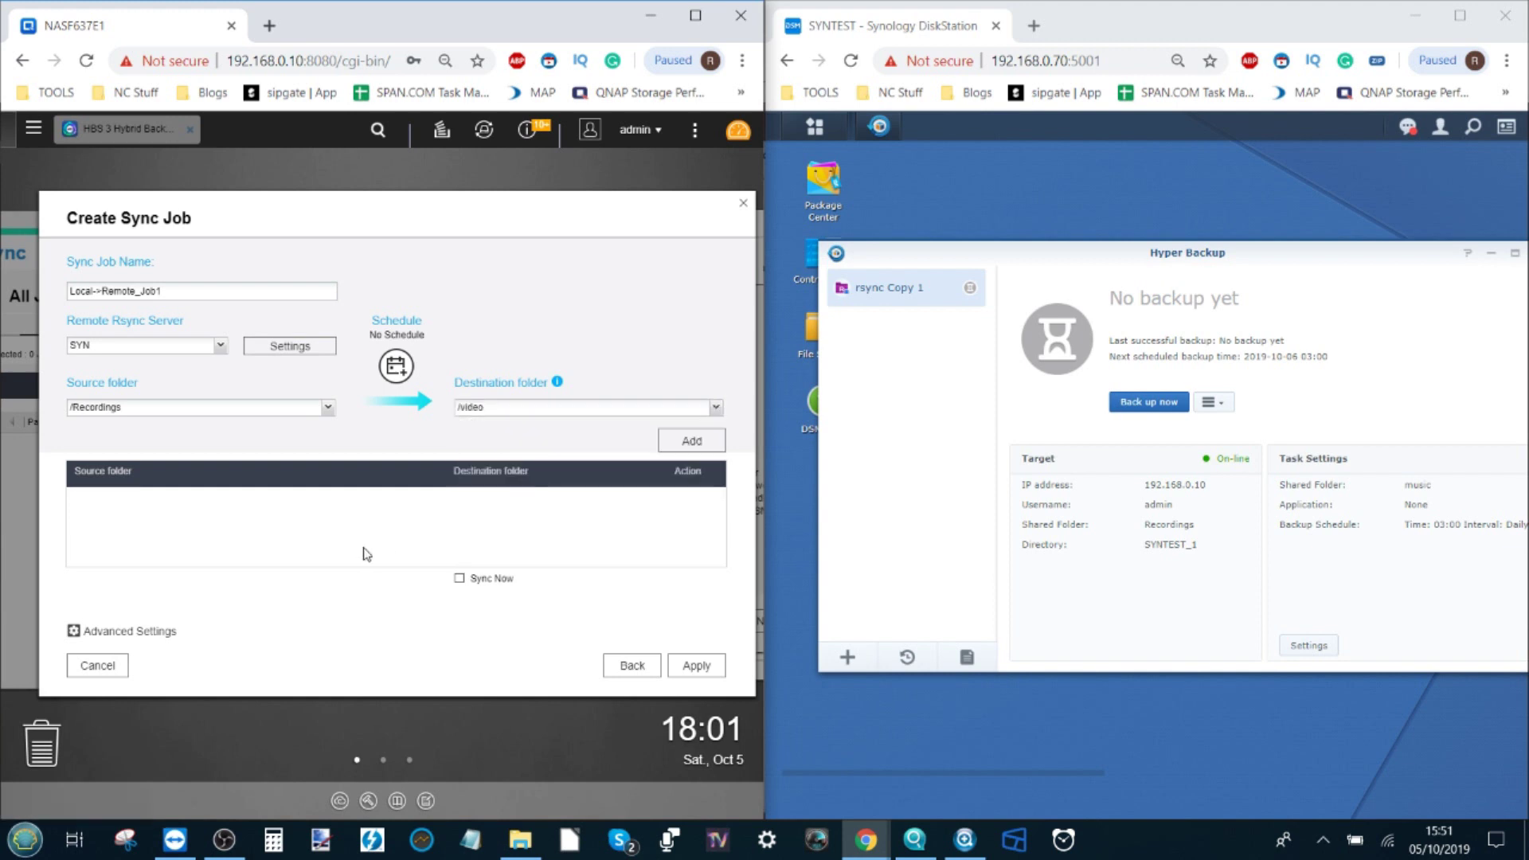
left_click(664, 442)
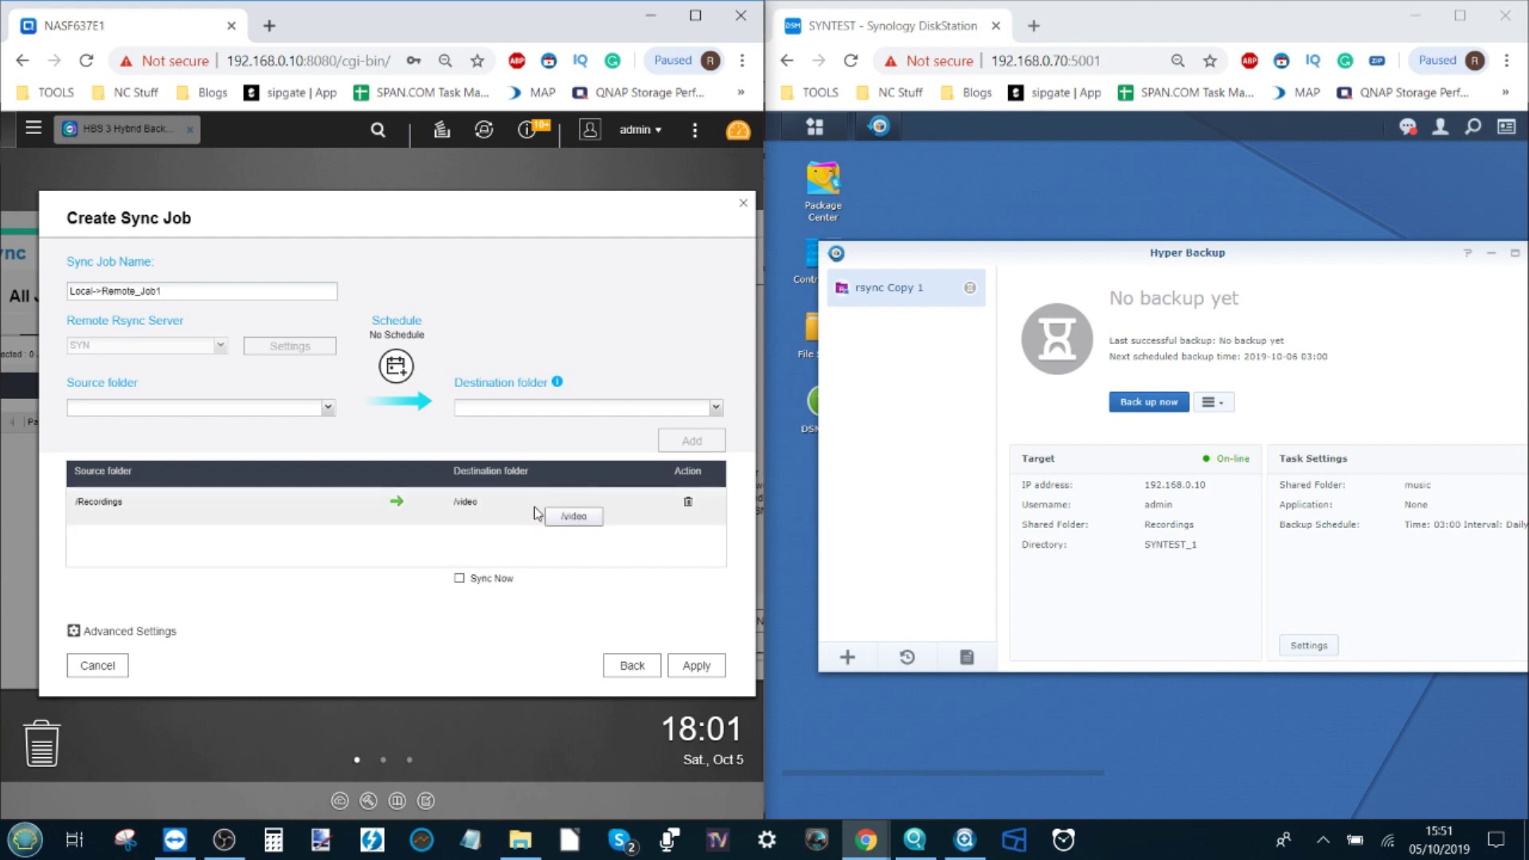
left_click(112, 635)
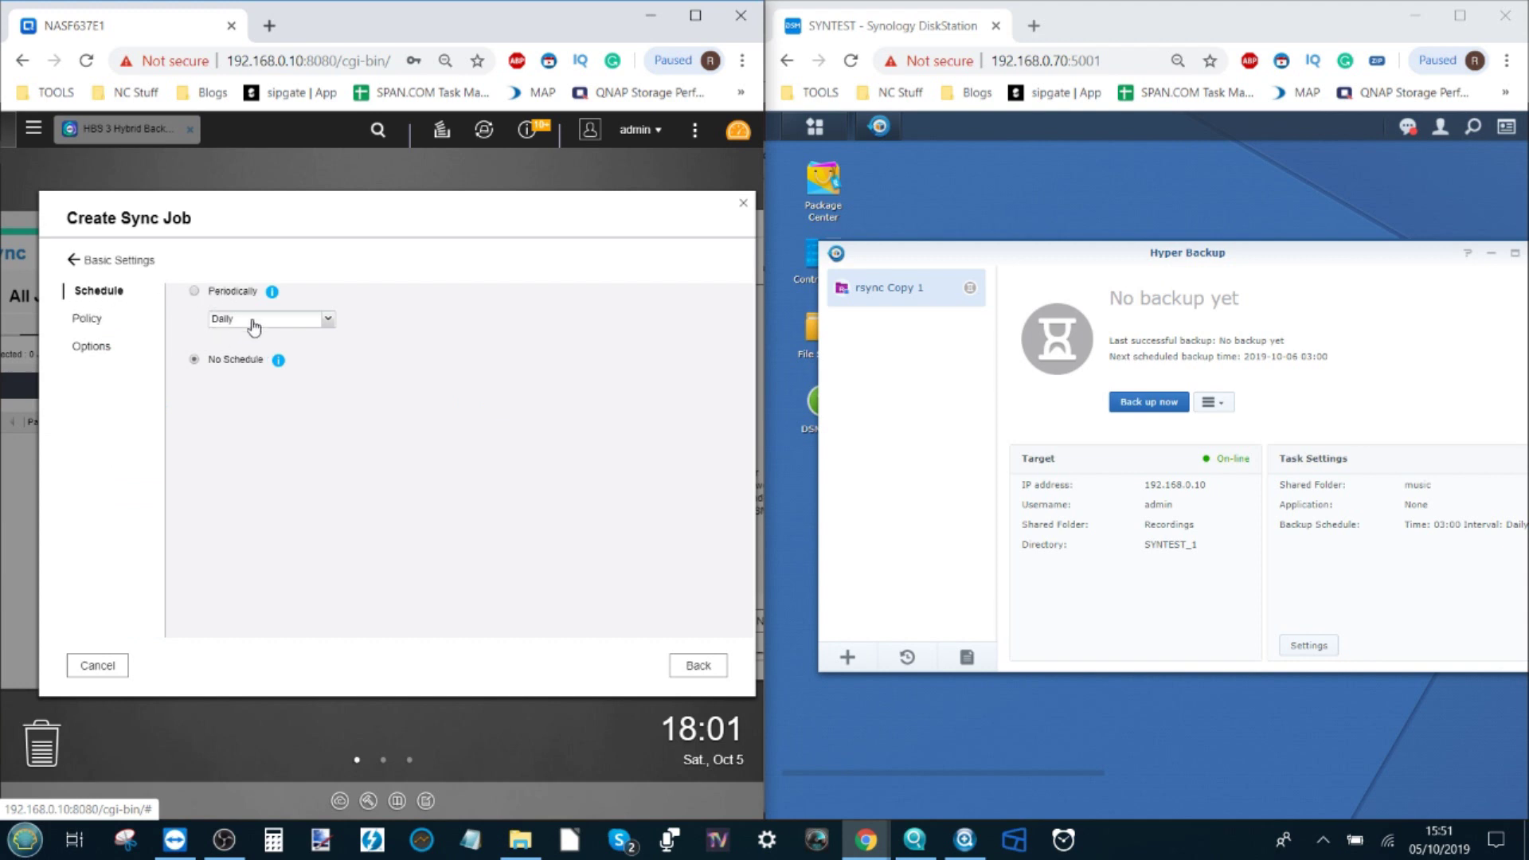
left_click(253, 327)
left_click(252, 325)
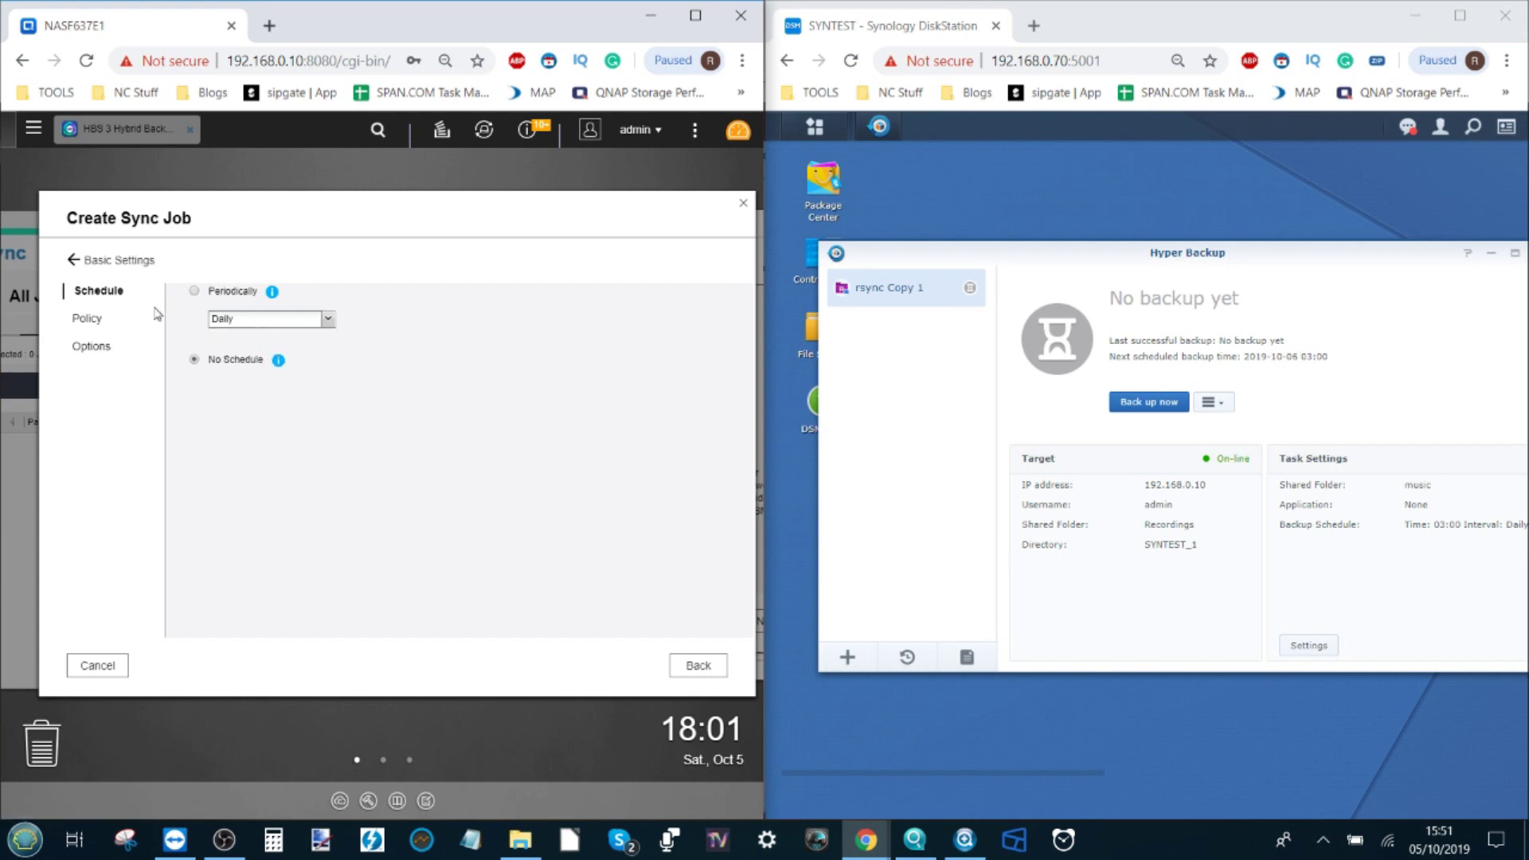
left_click(82, 322)
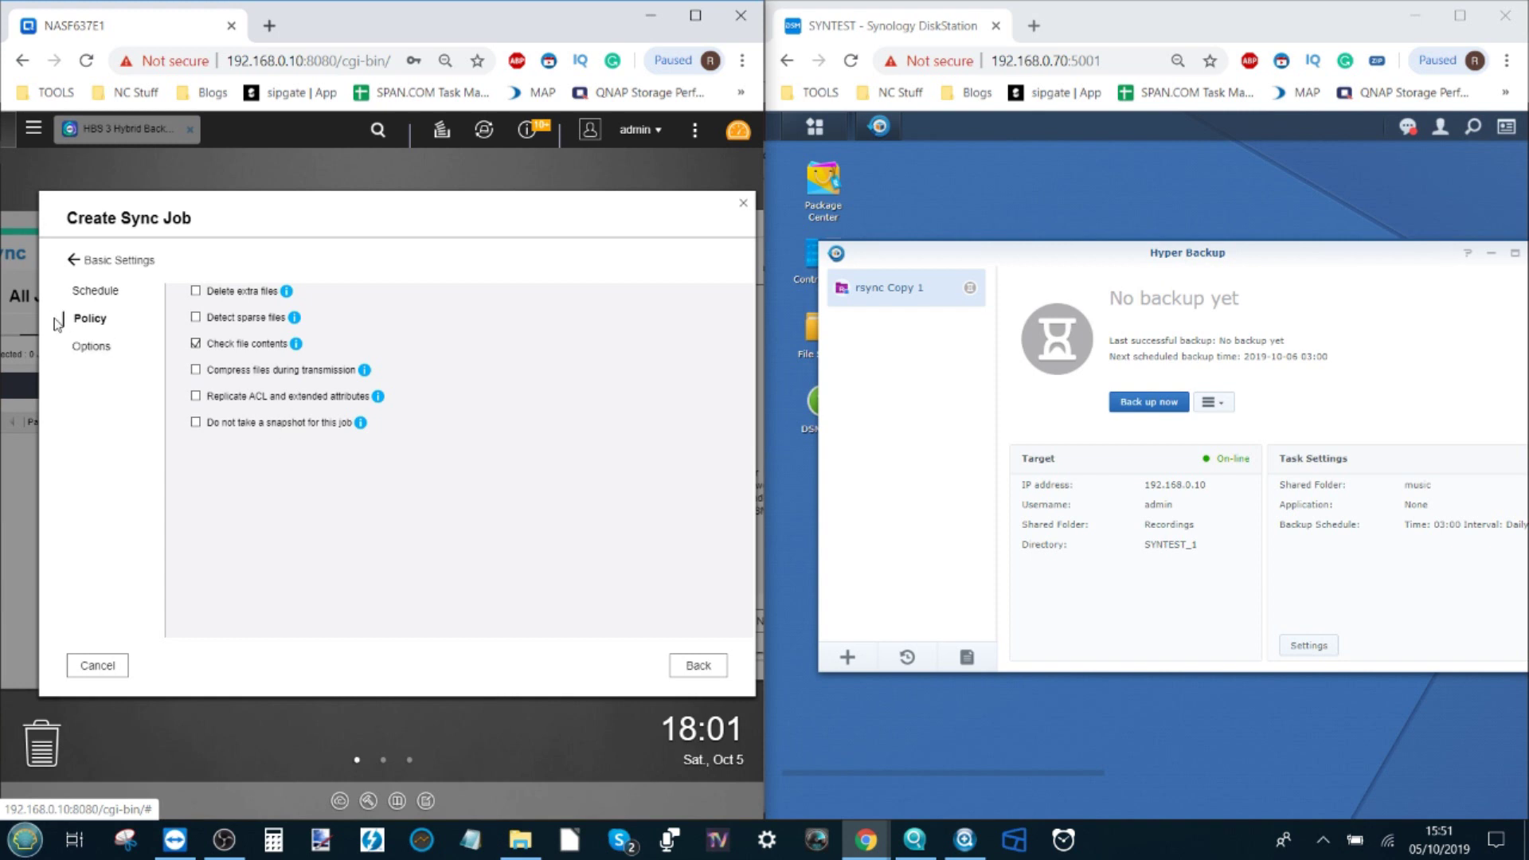
left_click(82, 345)
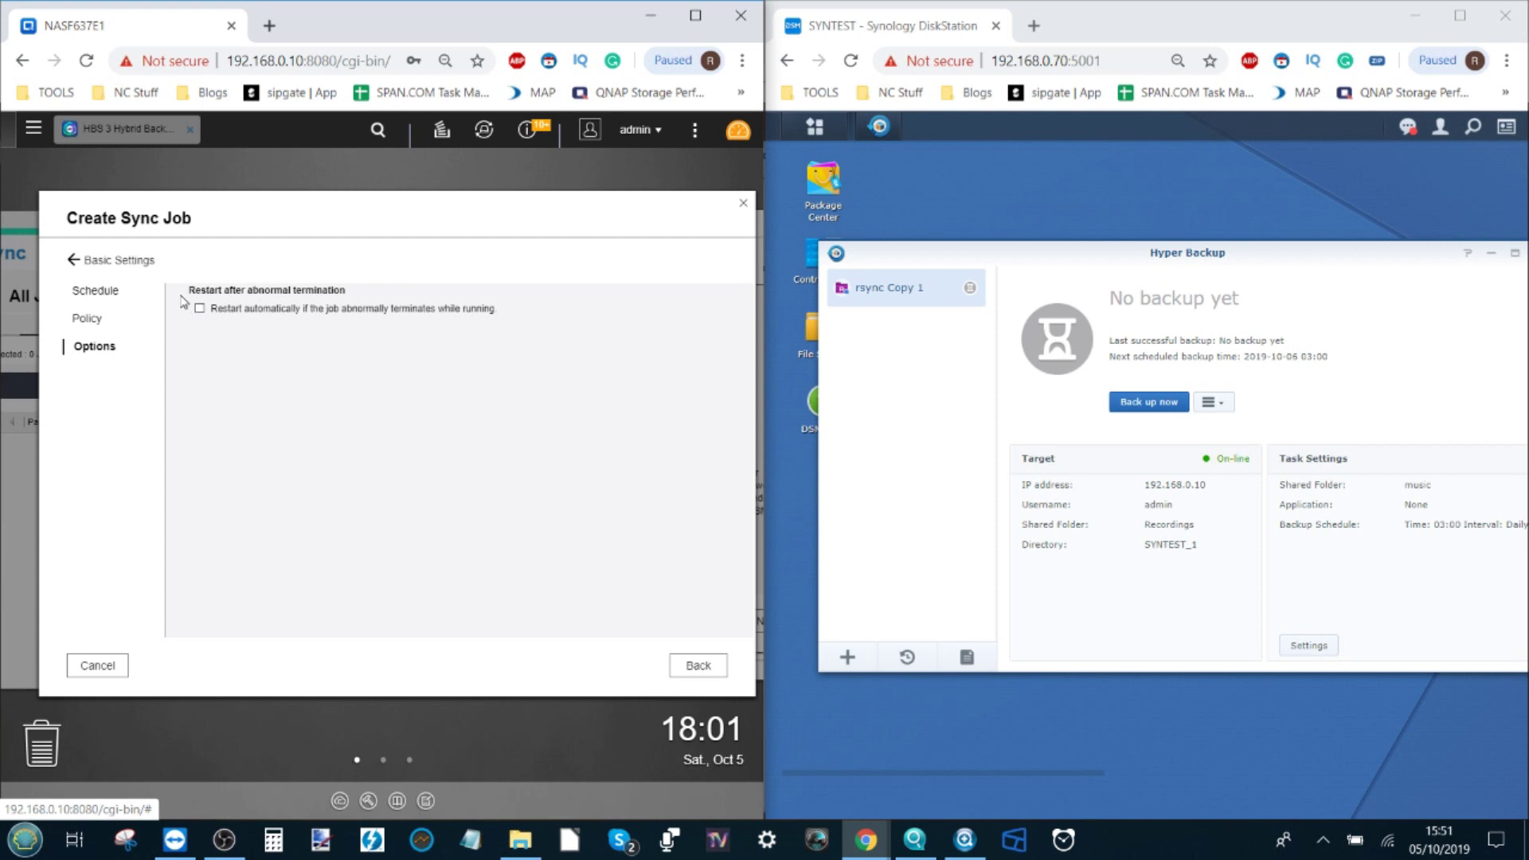
left_click(75, 261)
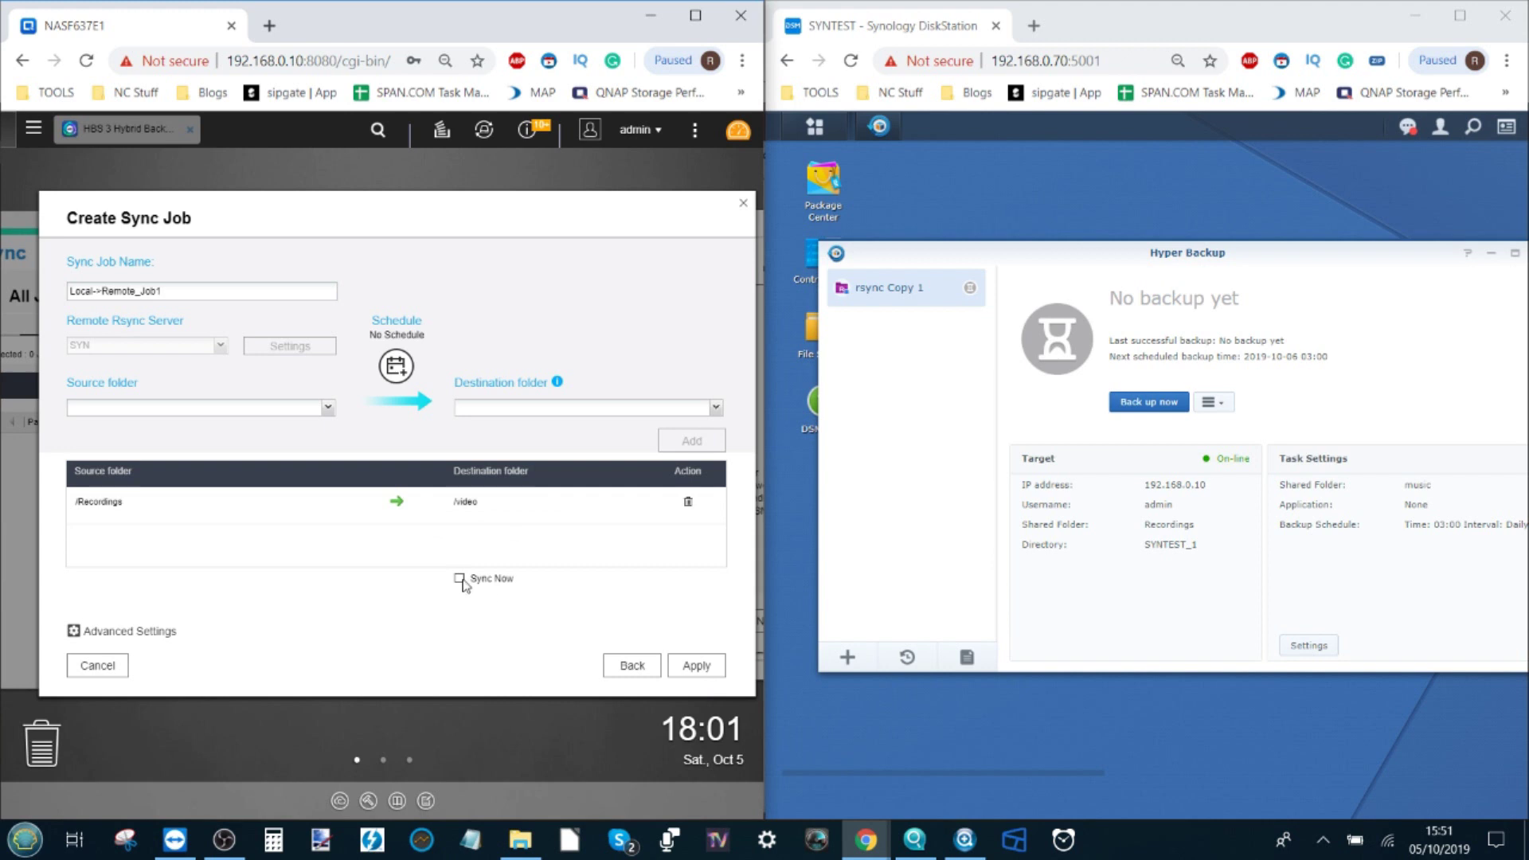
left_click(682, 668)
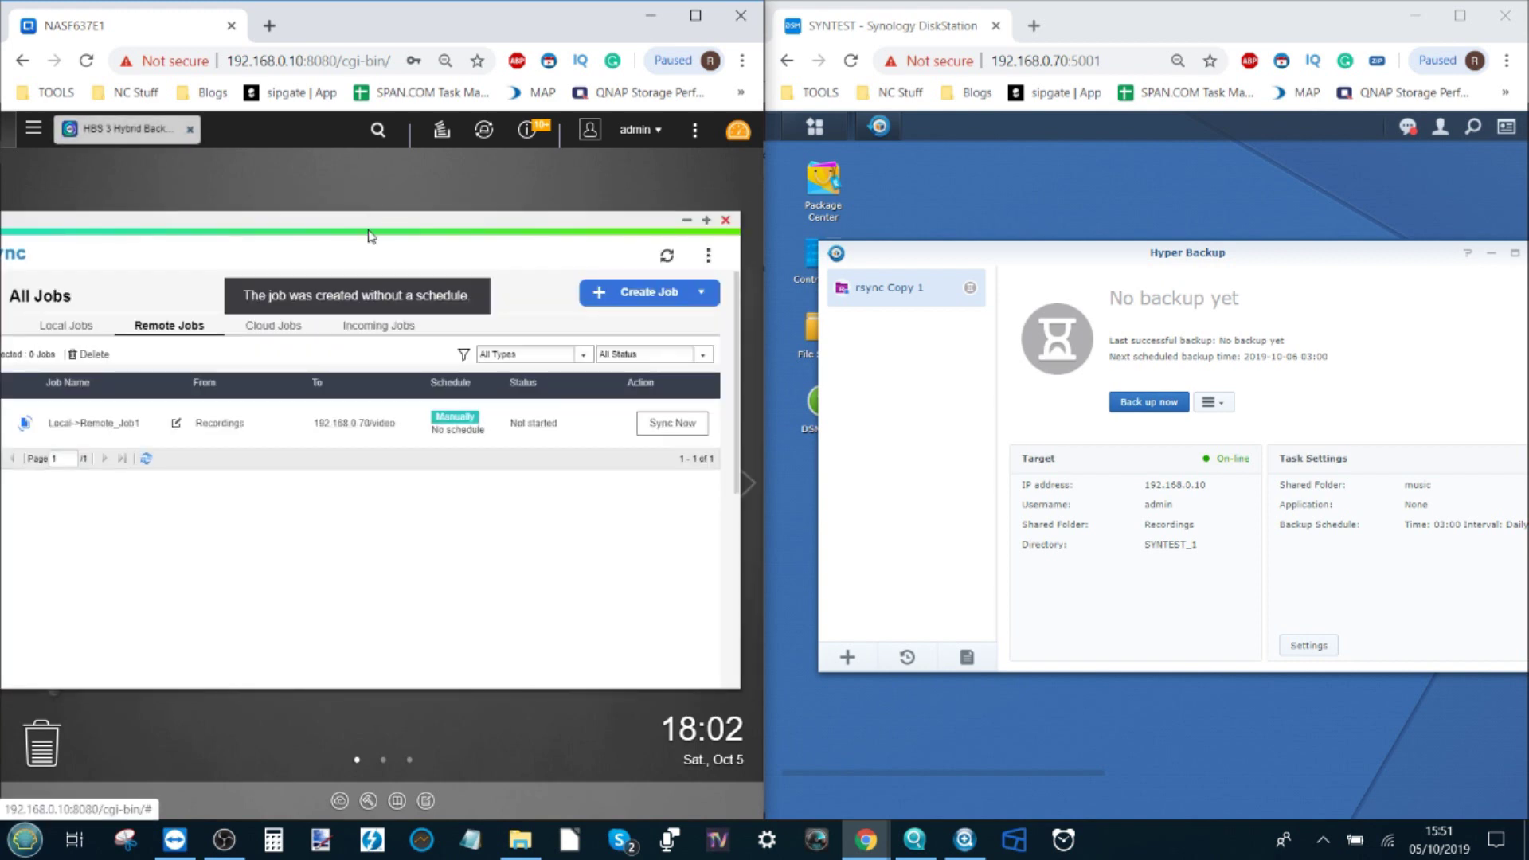
Step: Arrange the Hybrid Backup Sync and Hyper Backup windows and select the Local->Remote_Job1 job
double_click(382, 225)
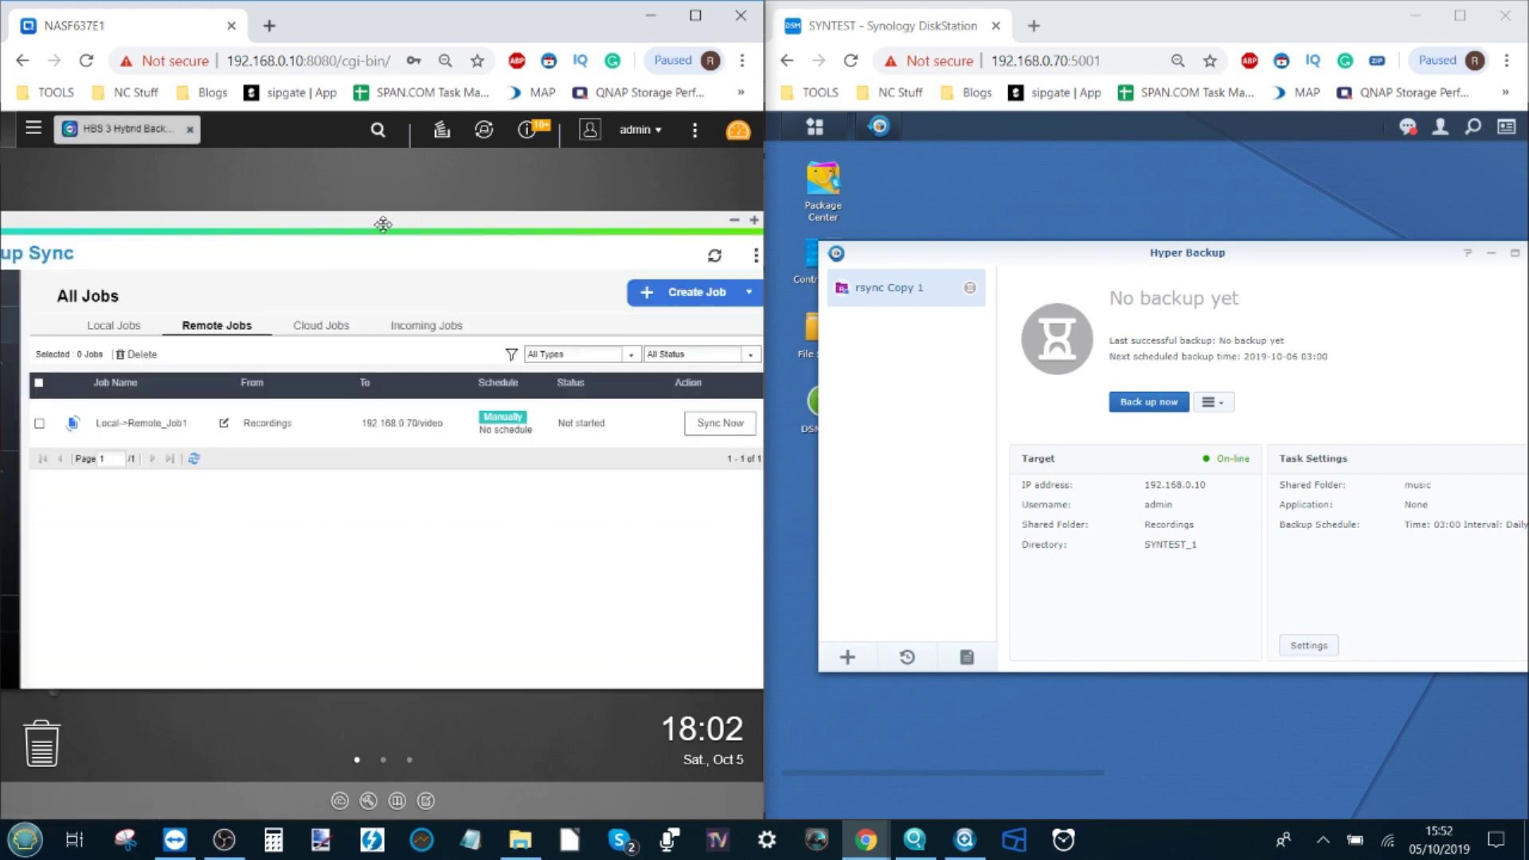
double_click(382, 226)
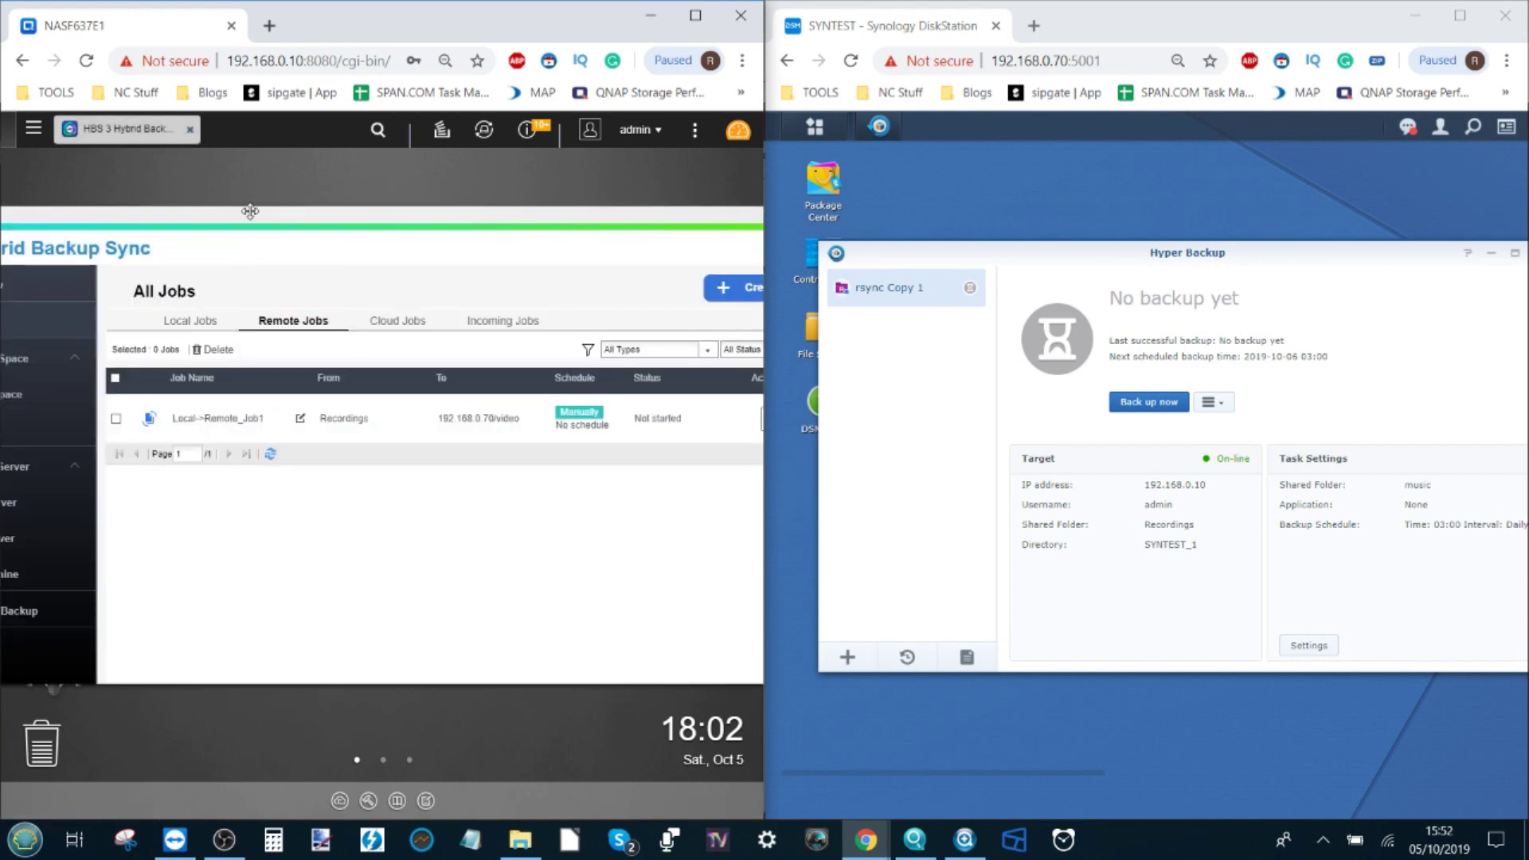
double_click(247, 209)
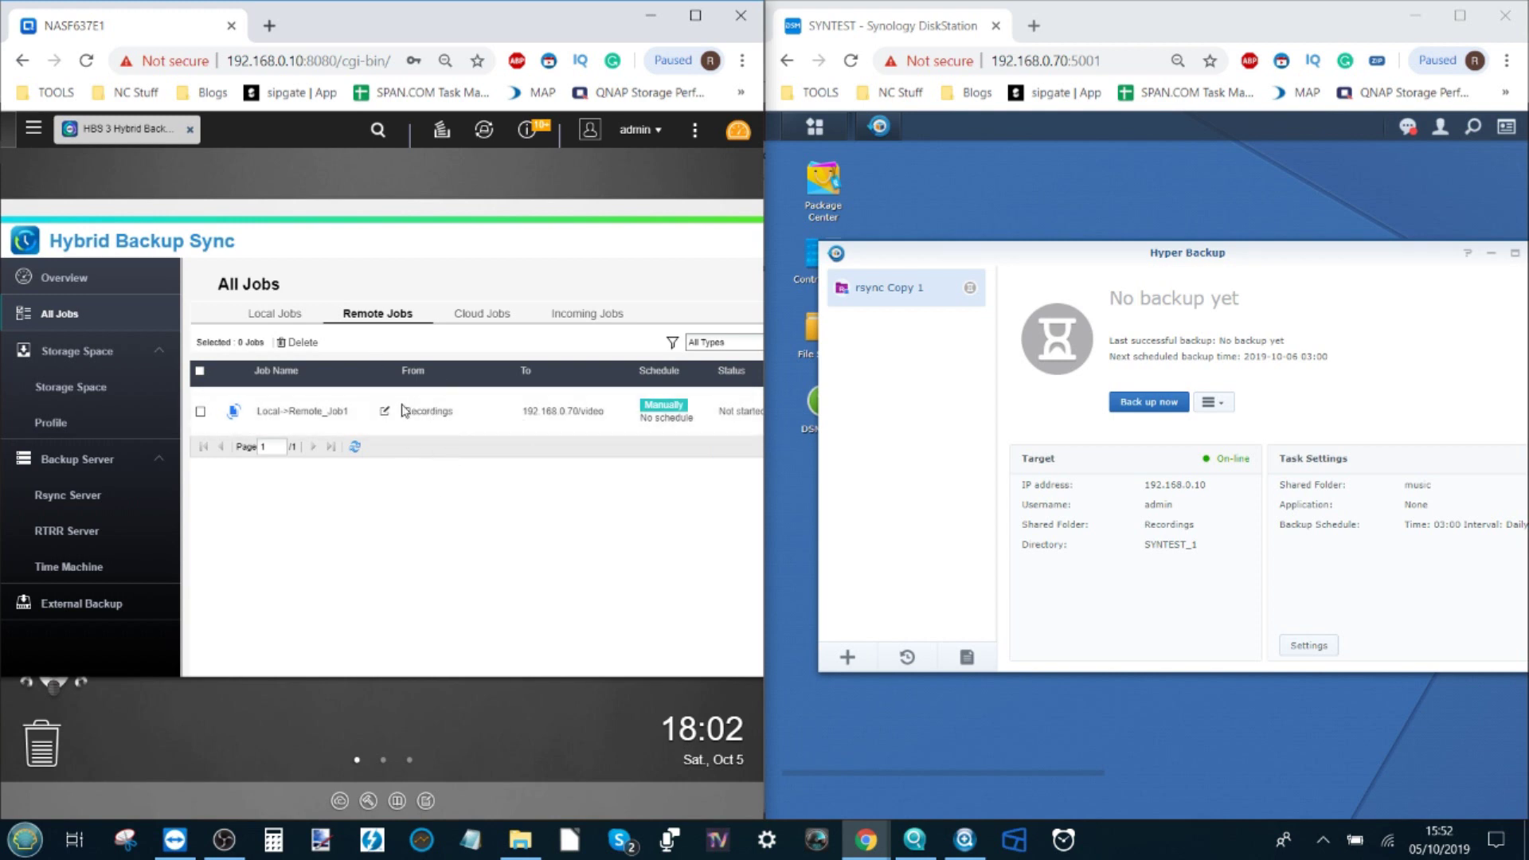
left_click_drag(1131, 251, 1091, 235)
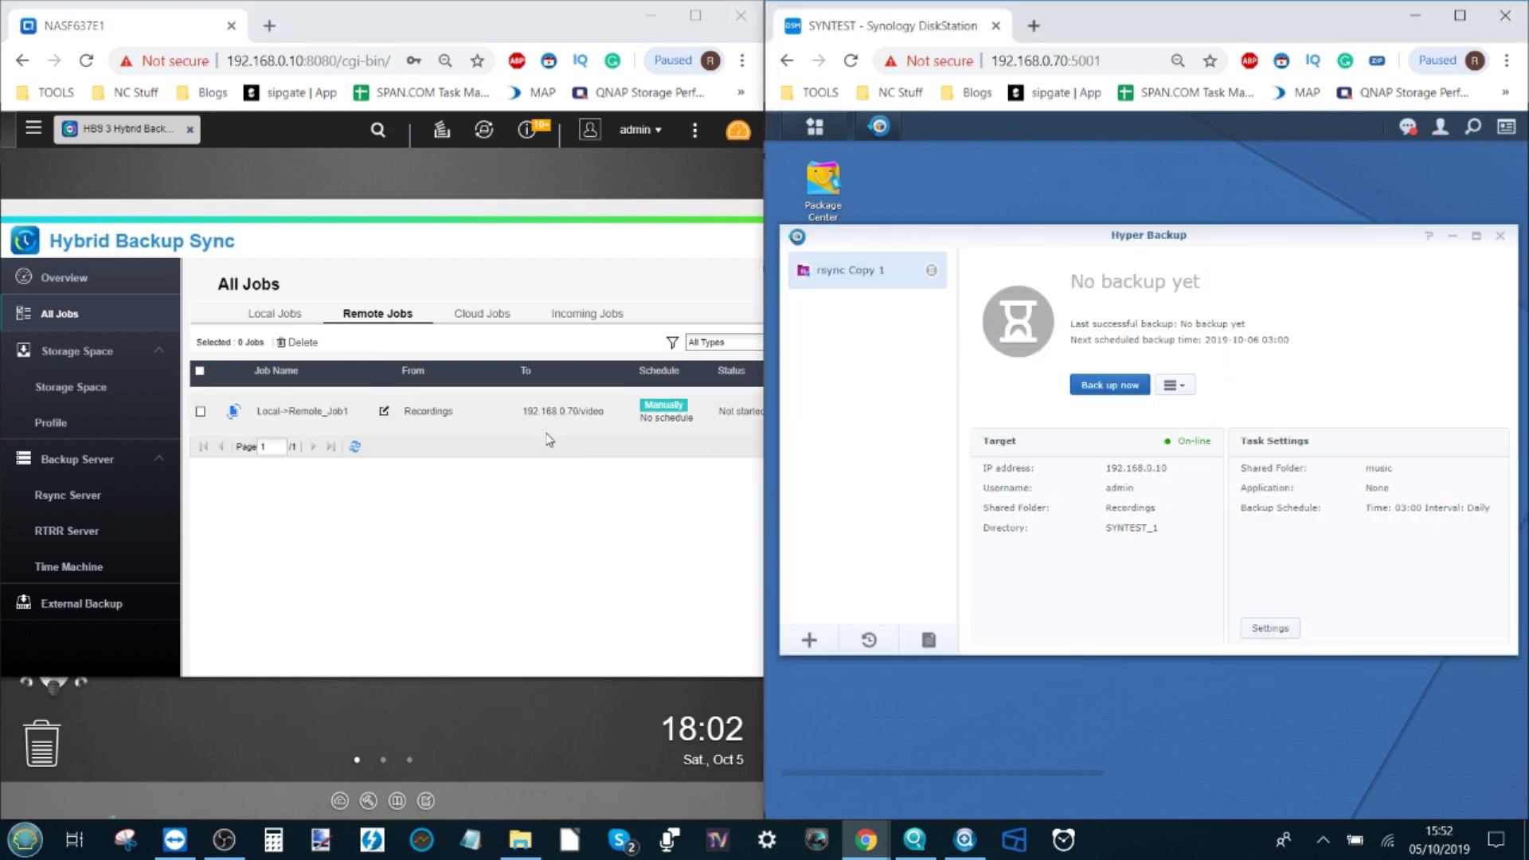
left_click_drag(554, 212, 493, 230)
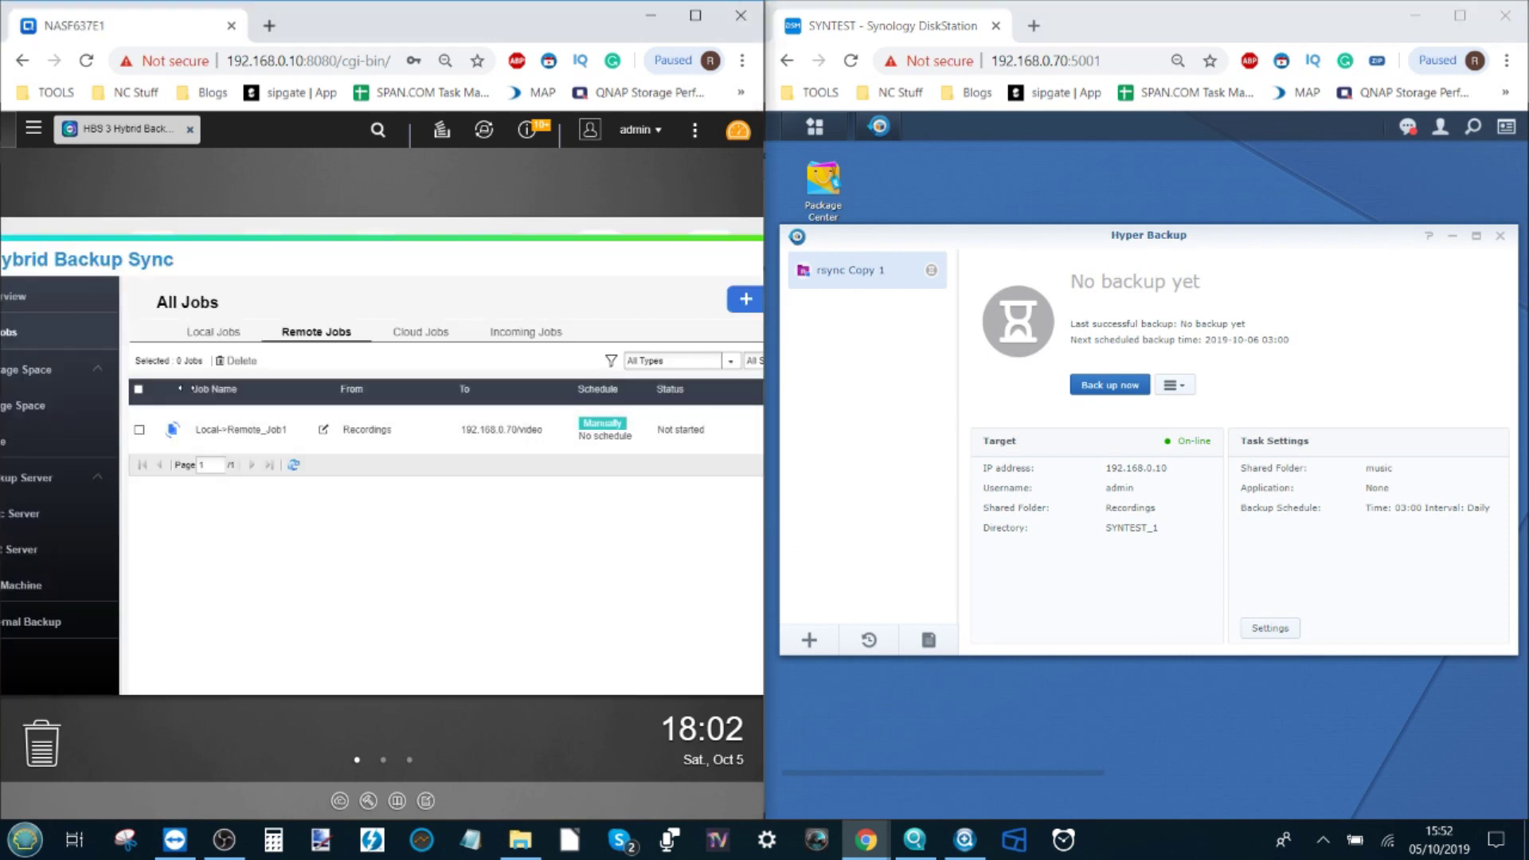
left_click(140, 429)
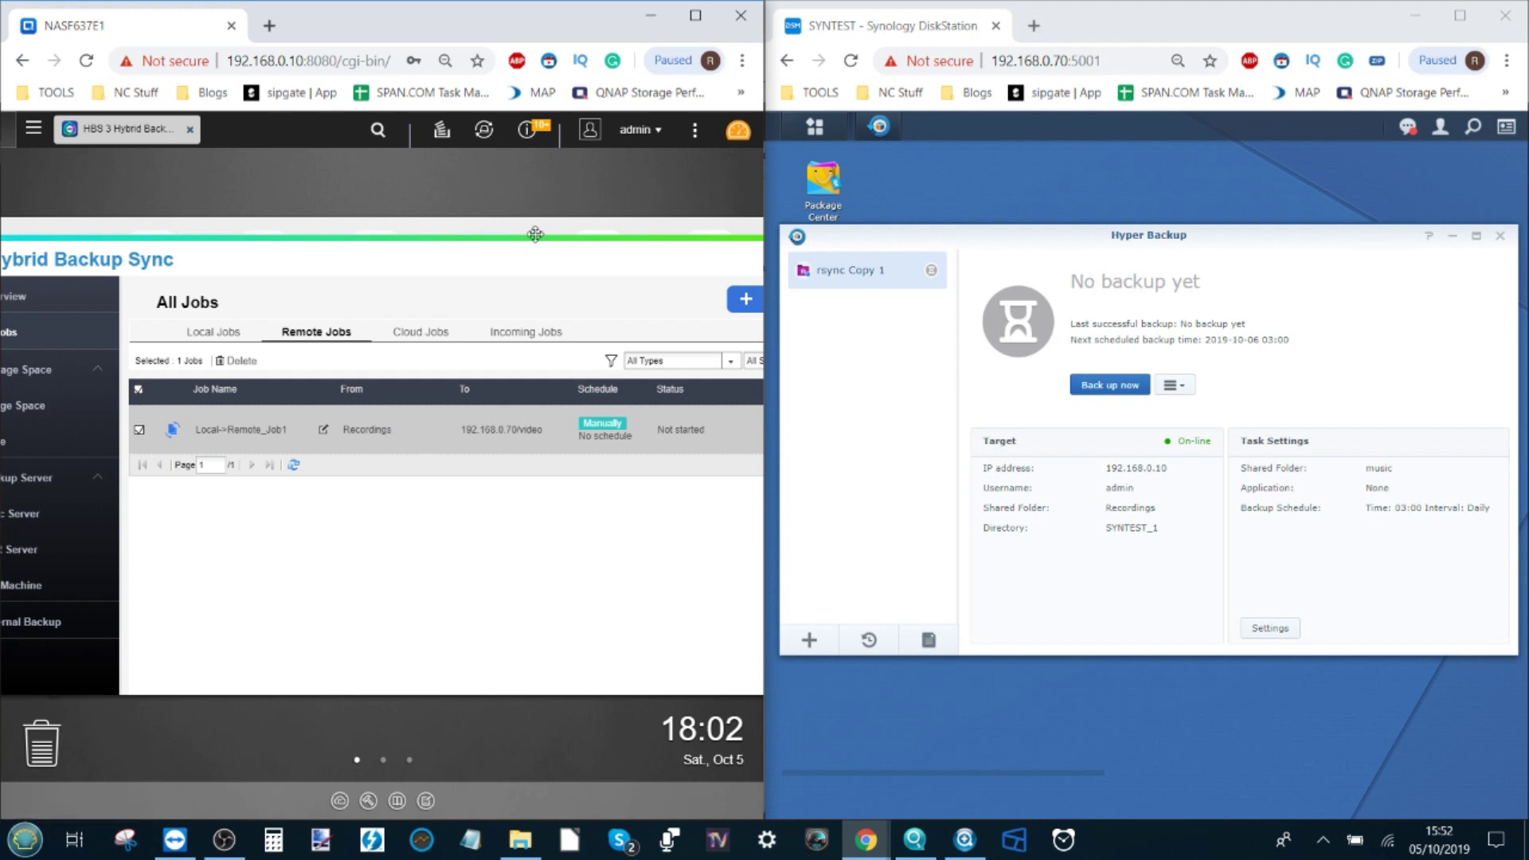
left_click_drag(535, 234, 426, 212)
Step: Start Local->Remote_Job1 and the Synology rsync Copy 1 backup, then stop and cancel both
left_click(677, 409)
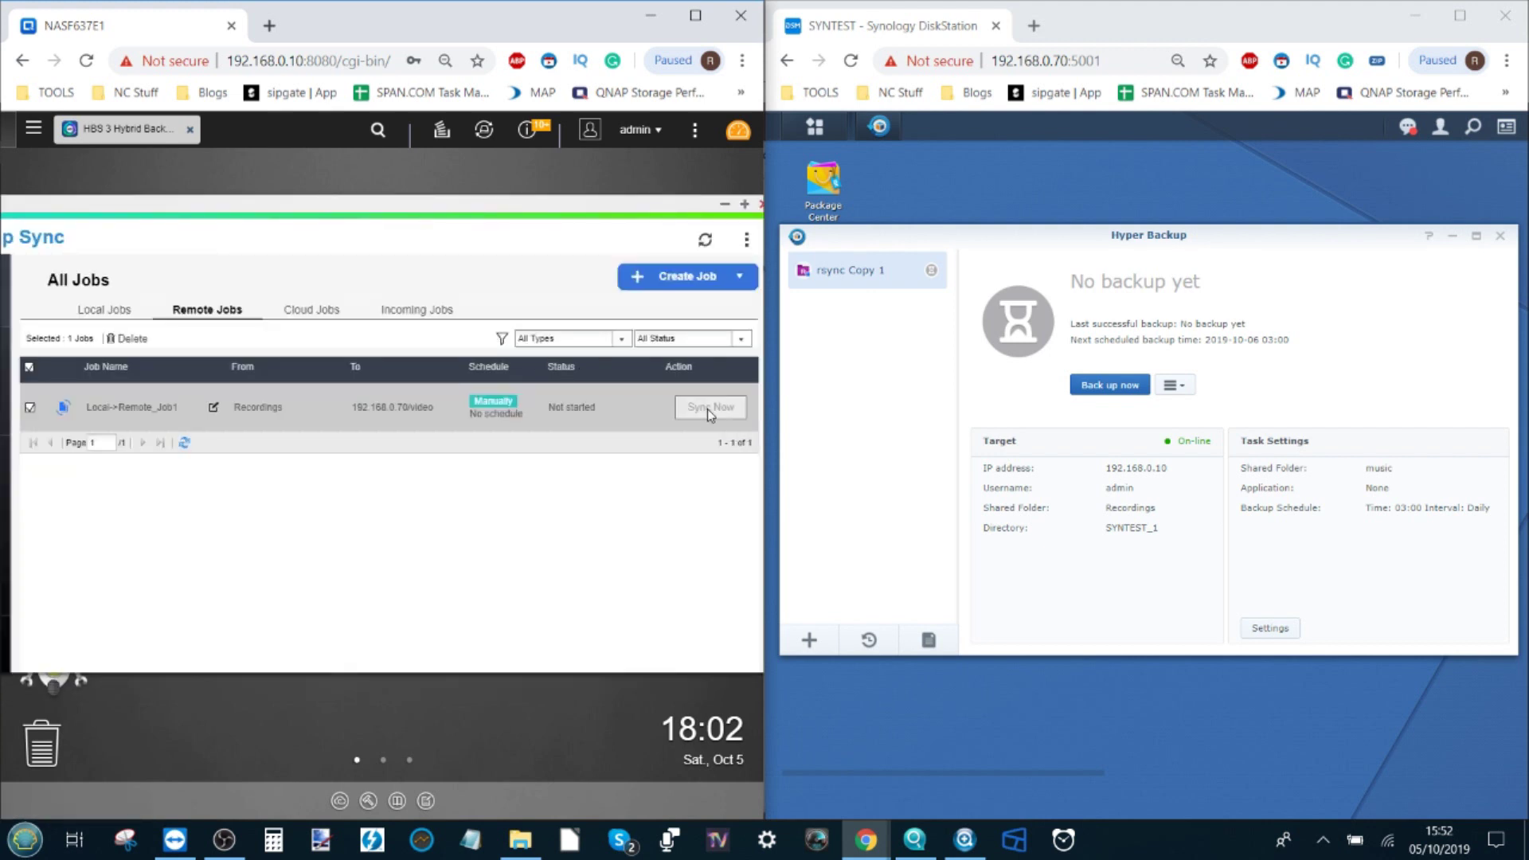
left_click(1114, 384)
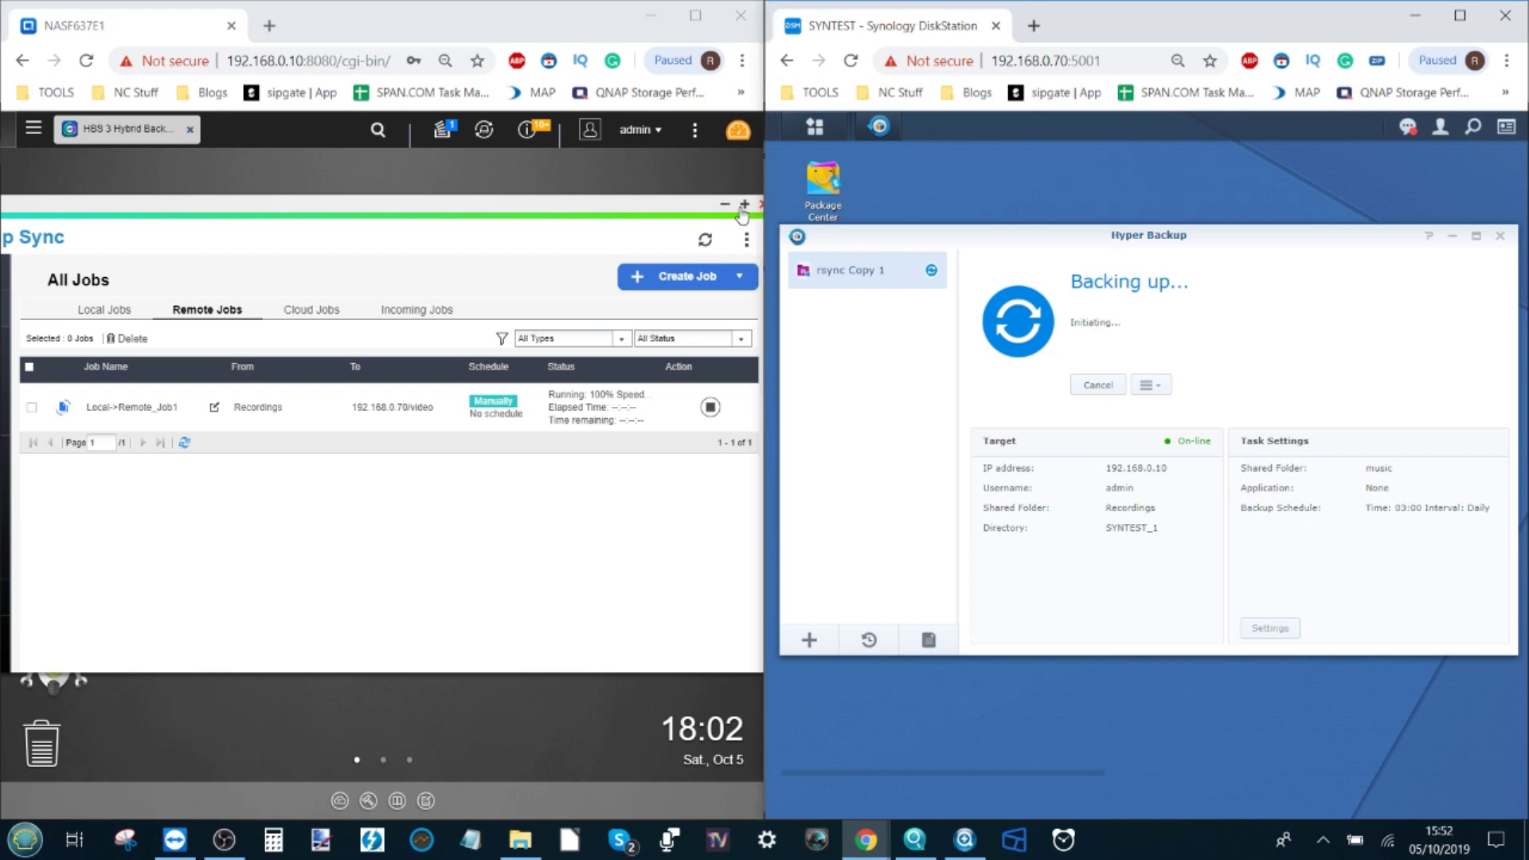
left_click(709, 407)
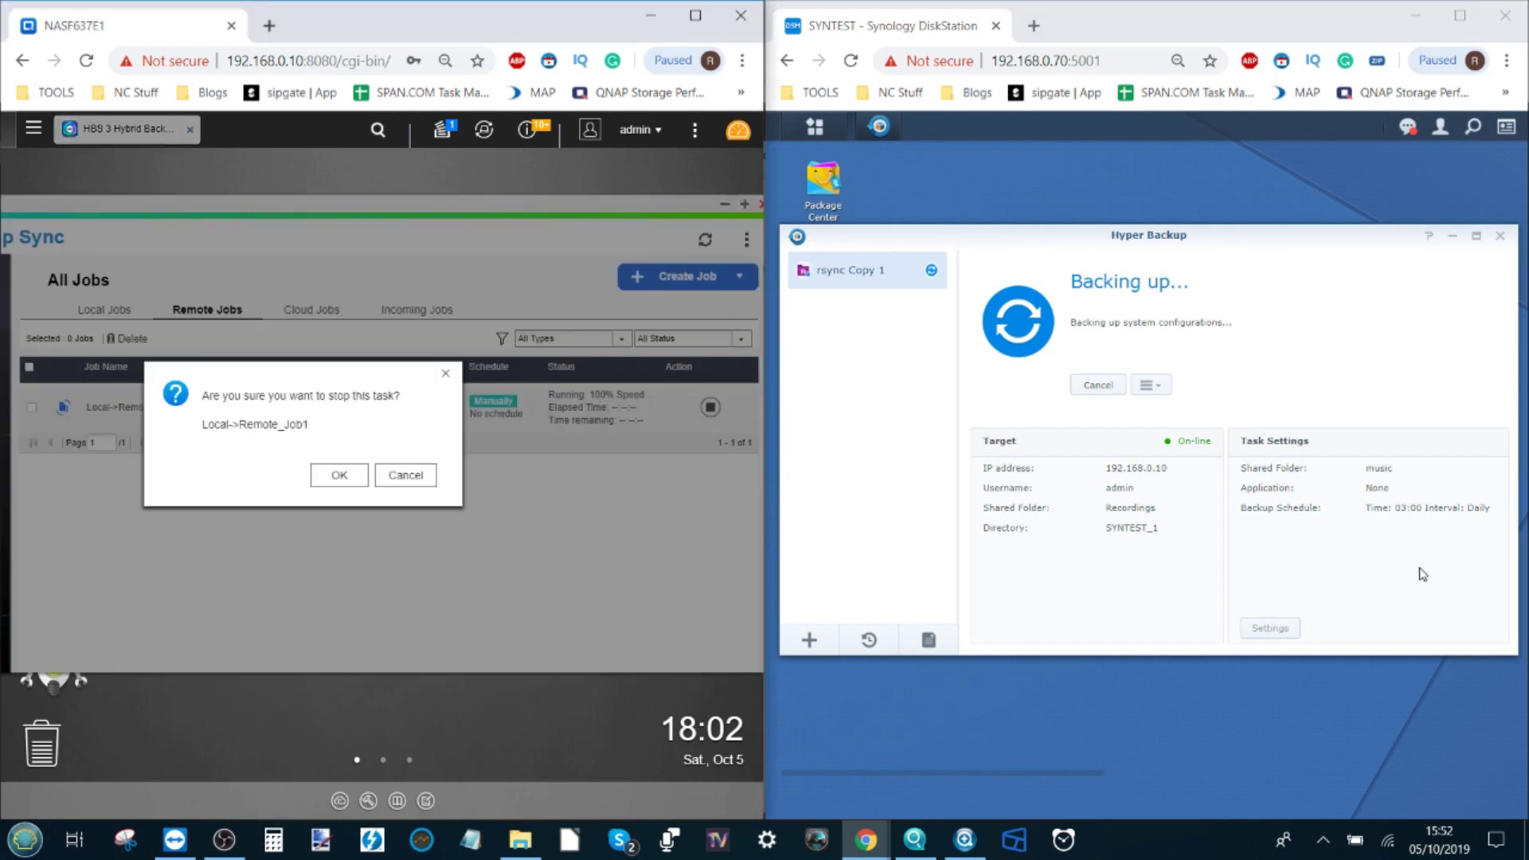
left_click(360, 475)
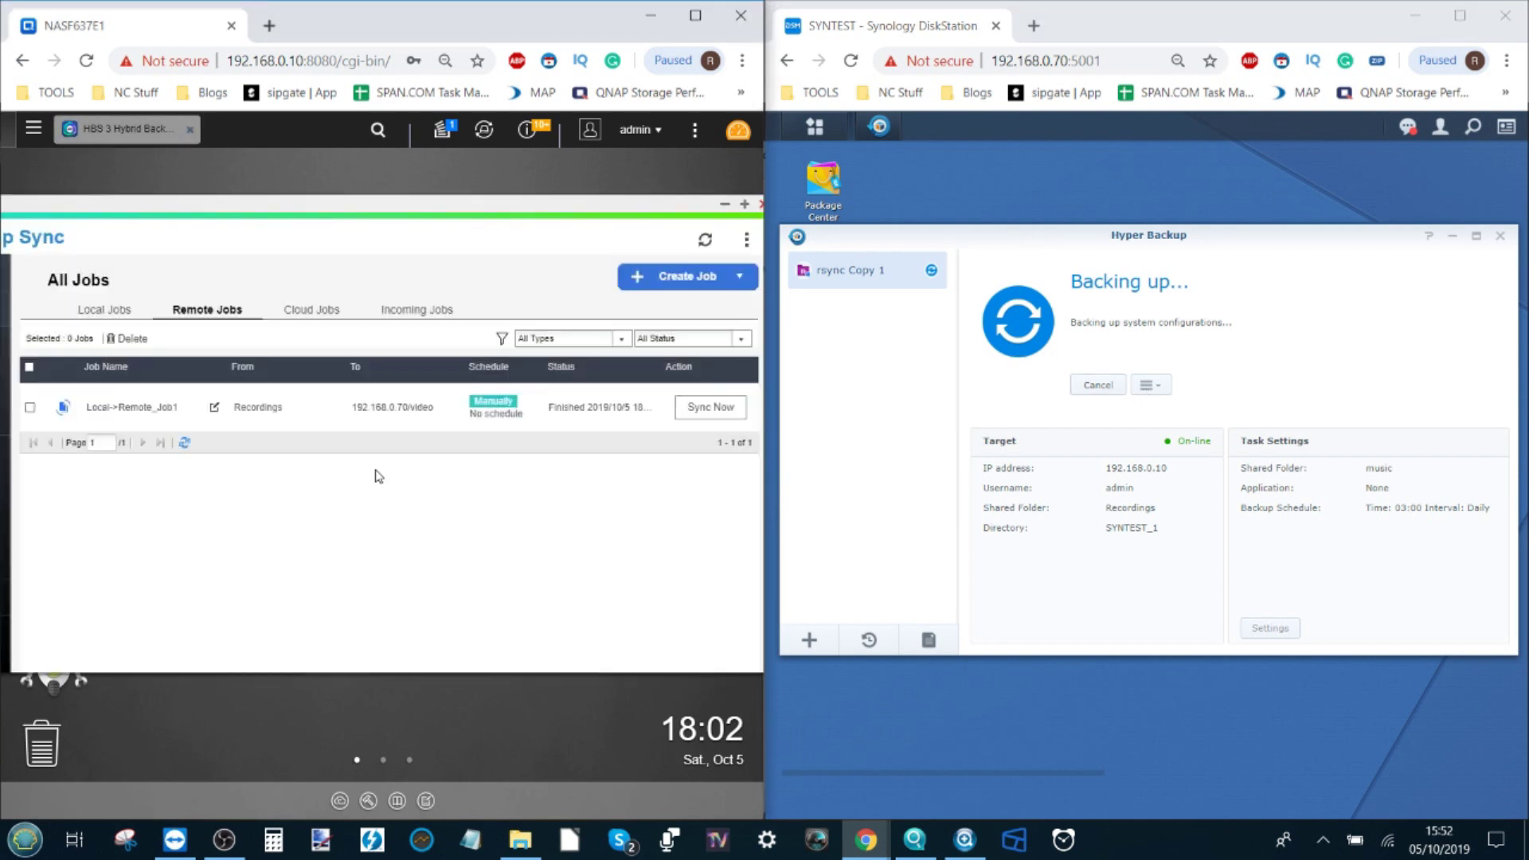
left_click(1098, 385)
left_click(1189, 468)
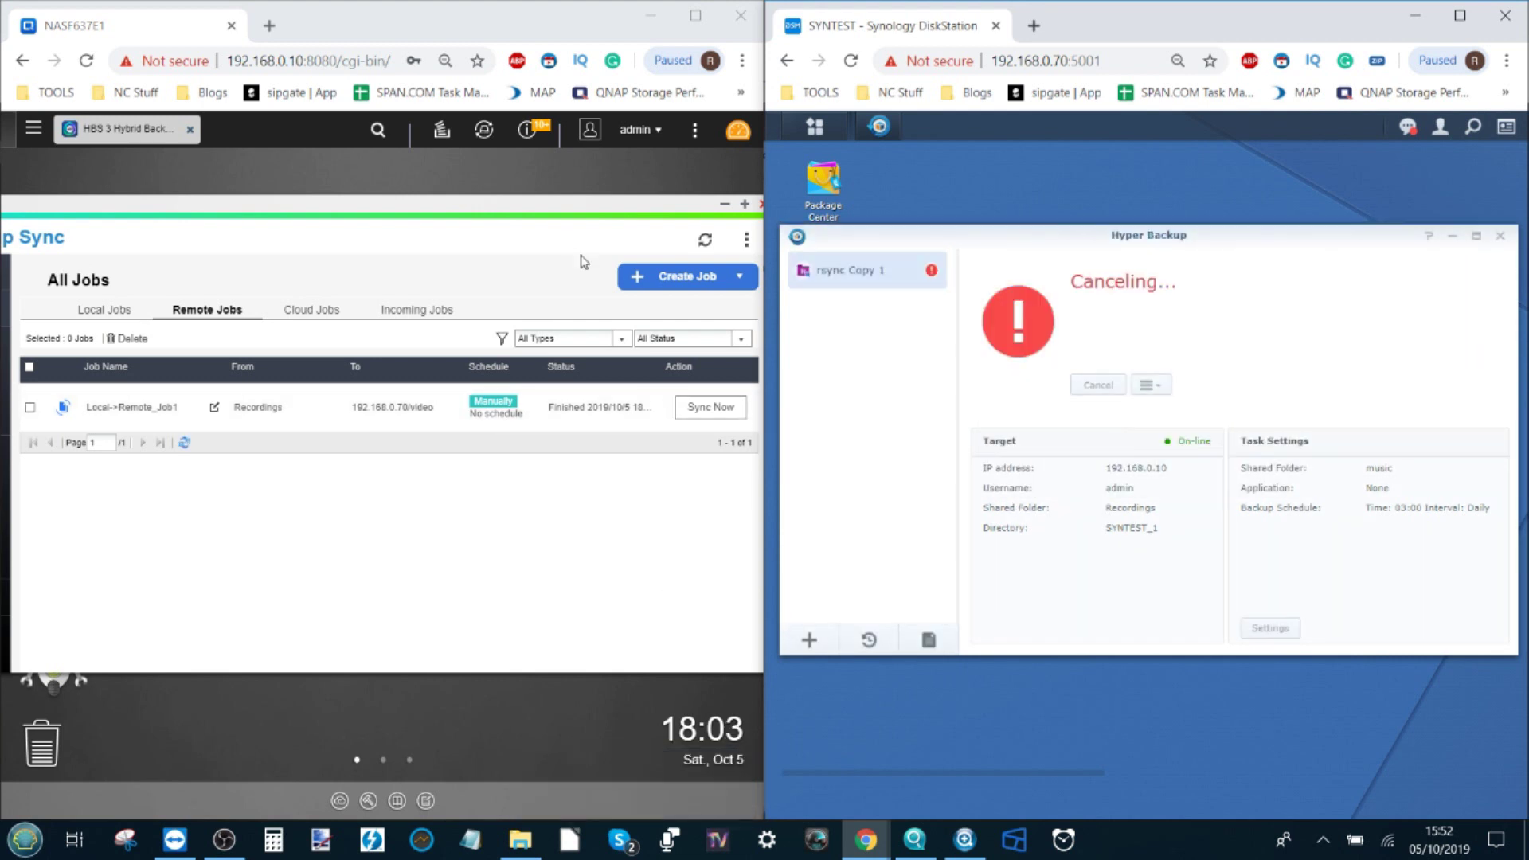
left_click_drag(646, 203, 522, 226)
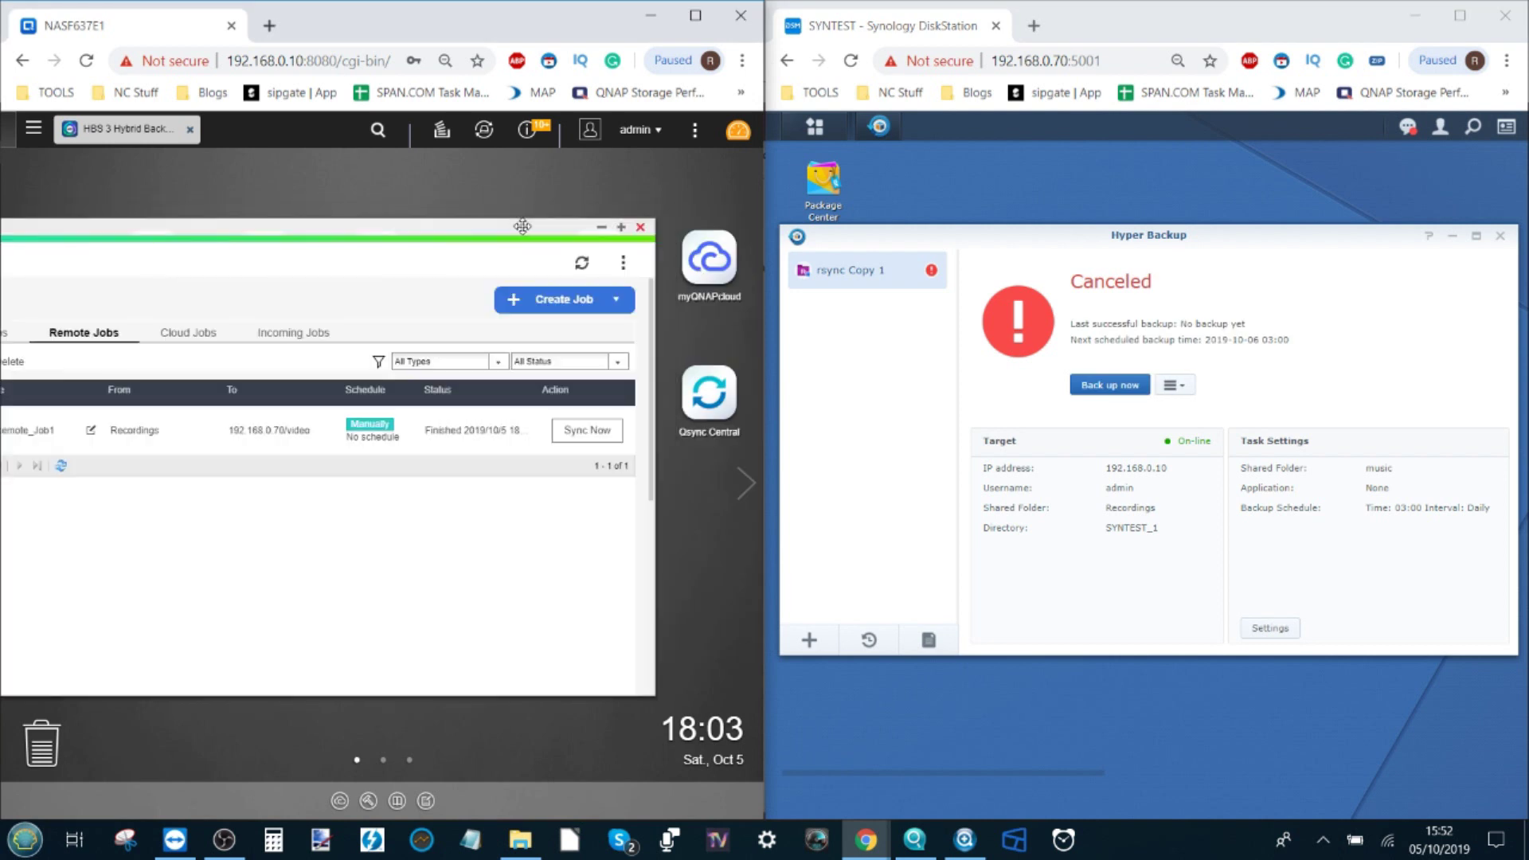
Step: Close the Hybrid Backup Sync window and the Synology Hyper Backup window
left_click(639, 231)
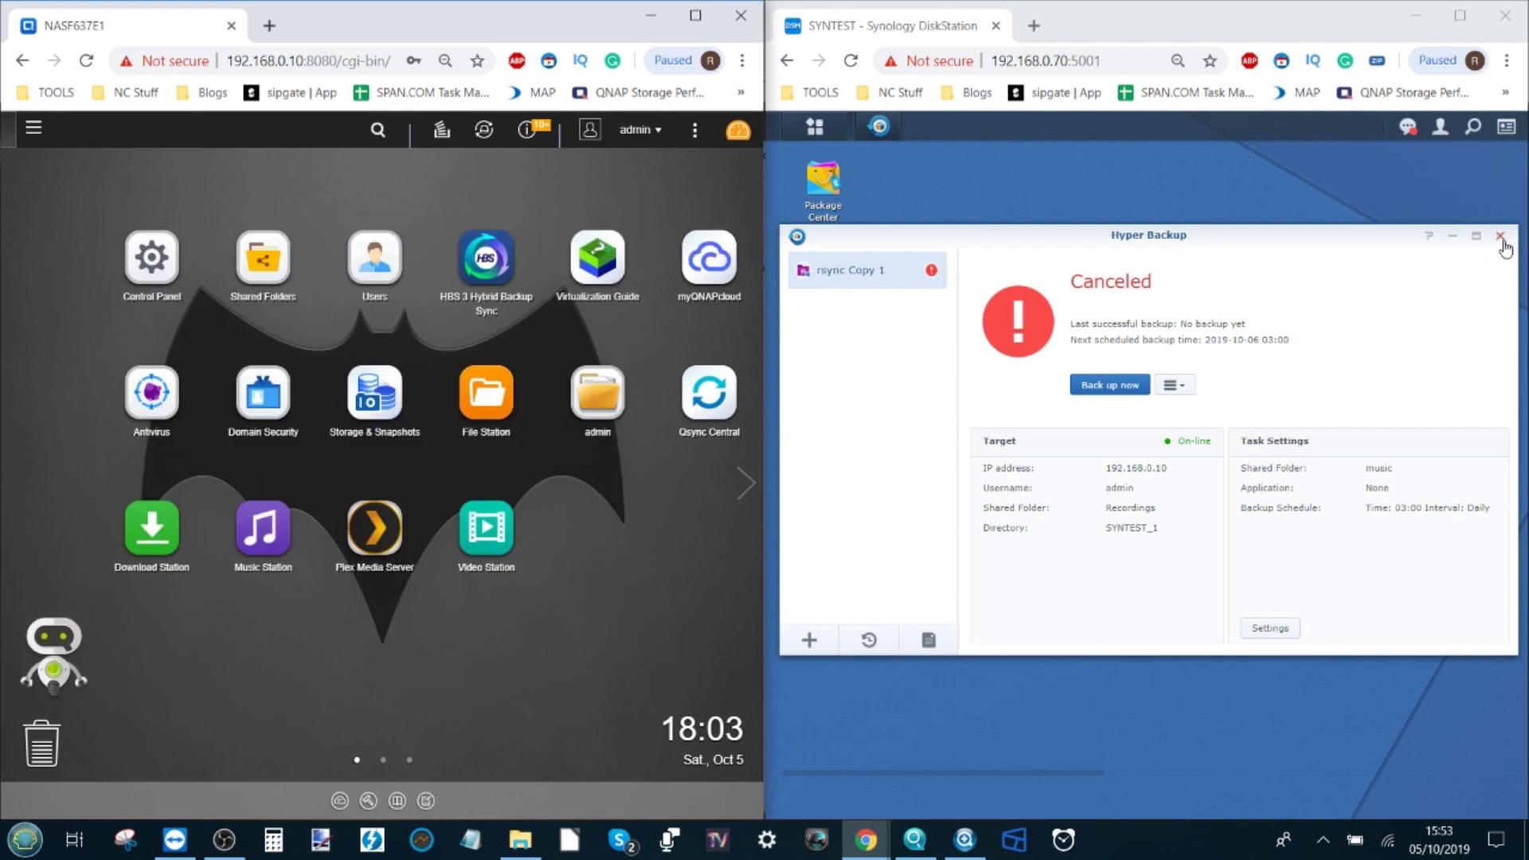
left_click(1499, 237)
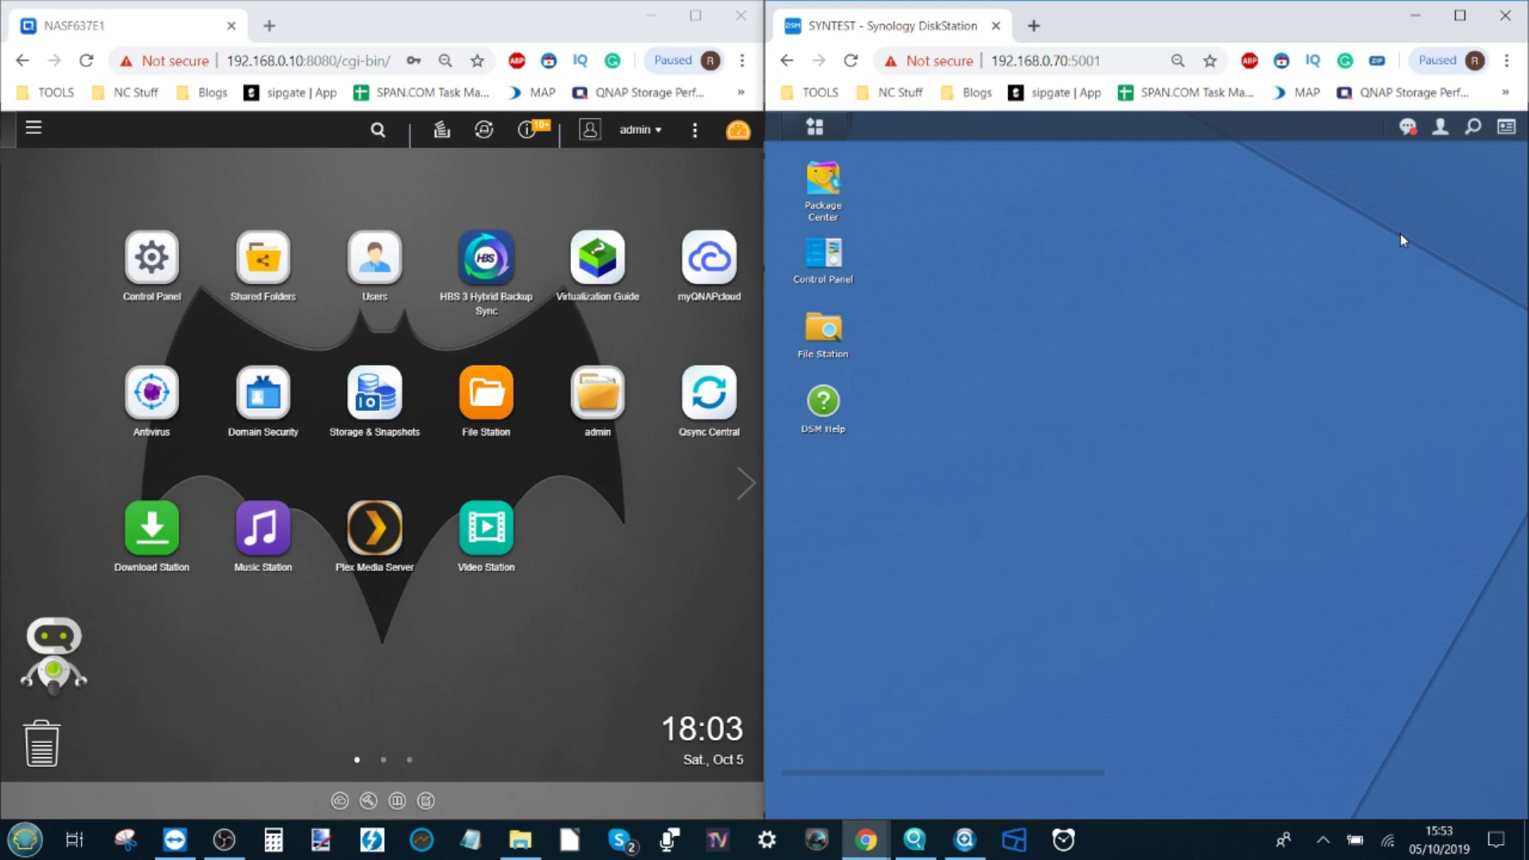
left_click_drag(1159, 239, 1075, 316)
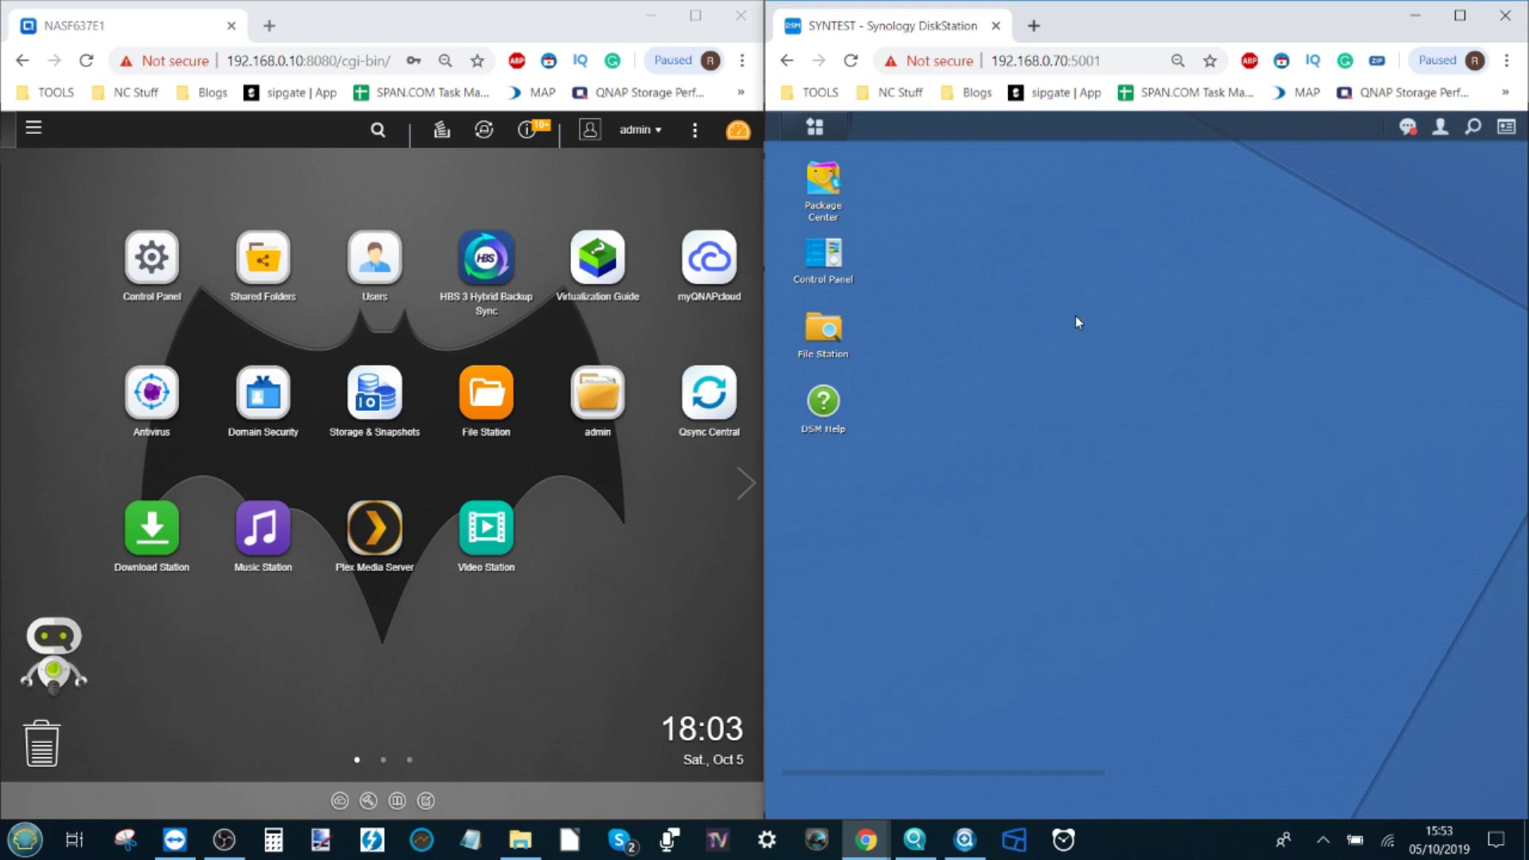